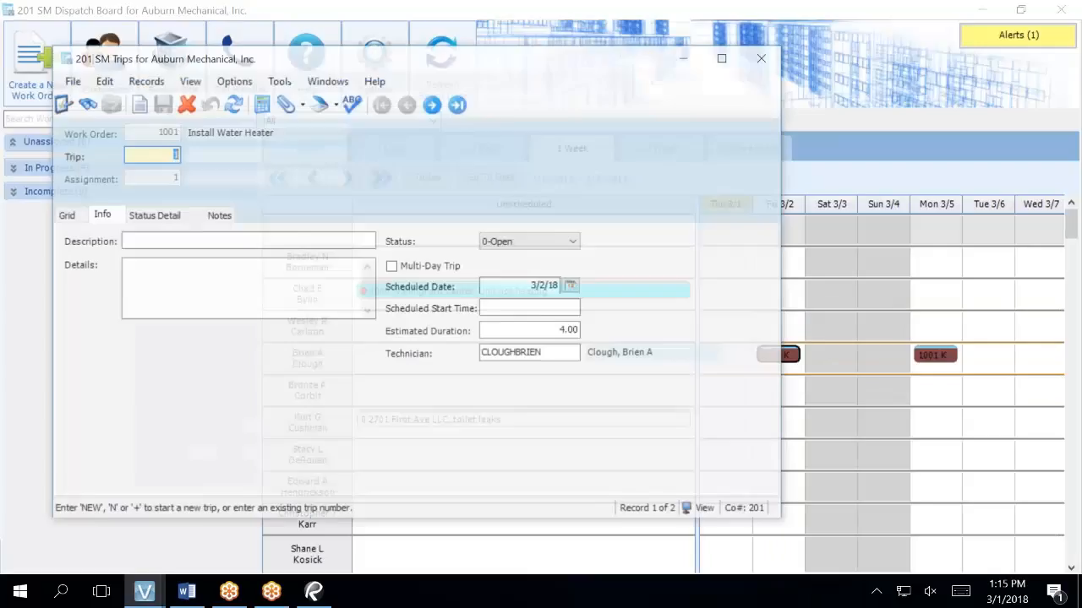
# Set the scheduled date of trip 1 on work order 1001 to 2/1/18, save the record and close it.
pyautogui.click(527, 286)
pyautogui.write('2/1/18')
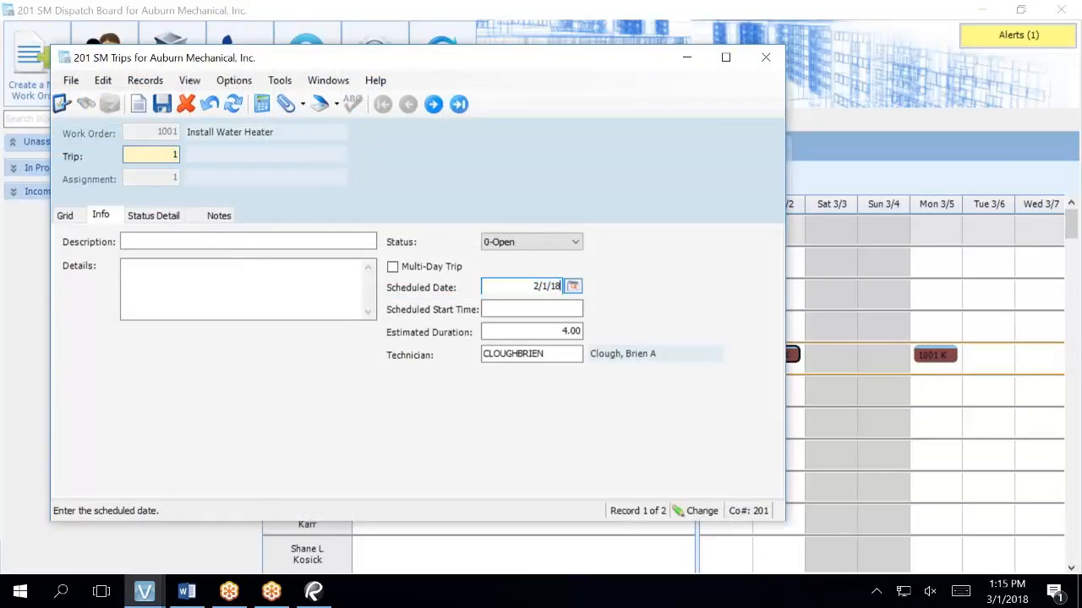
pyautogui.press('Tab')
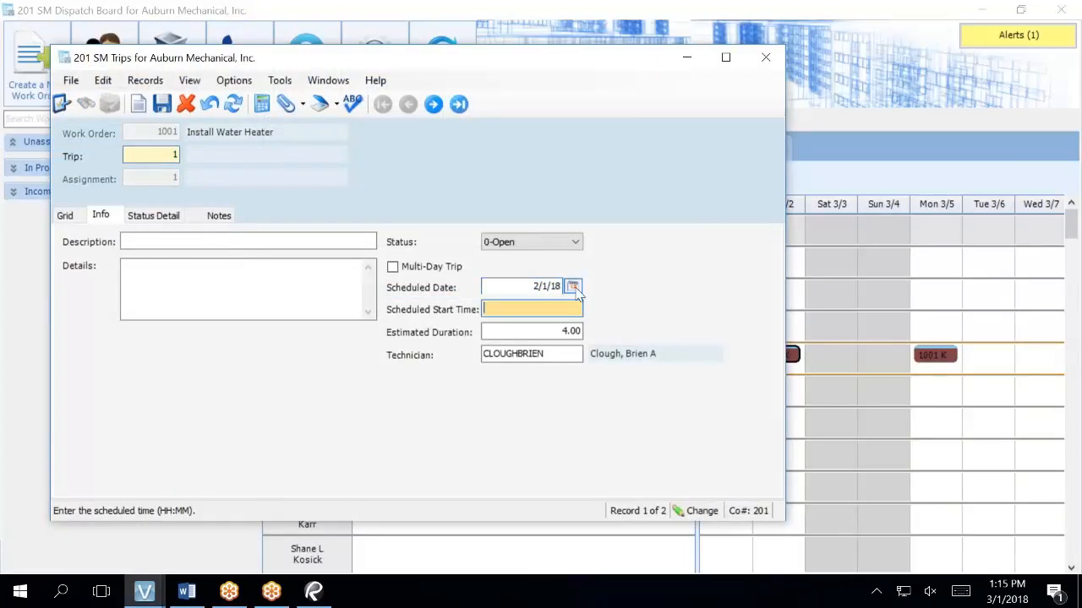
pyautogui.click(161, 103)
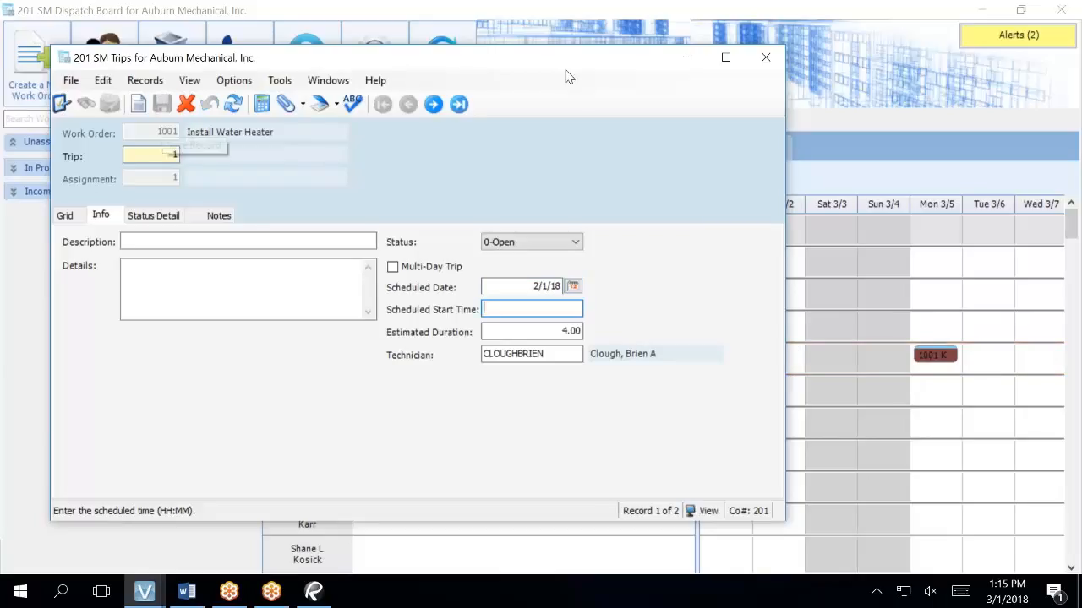
pyautogui.click(766, 57)
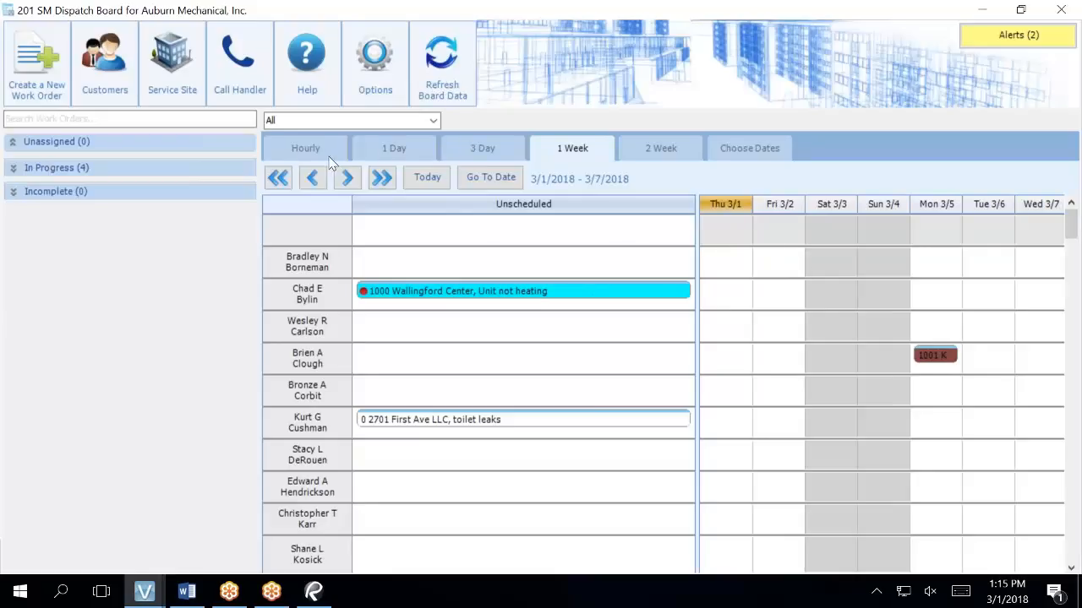
# Show the dispatch board in two-week view and go back to the period 1/25/2018 - 2/7/2018.
pyautogui.click(292, 181)
pyautogui.click(685, 150)
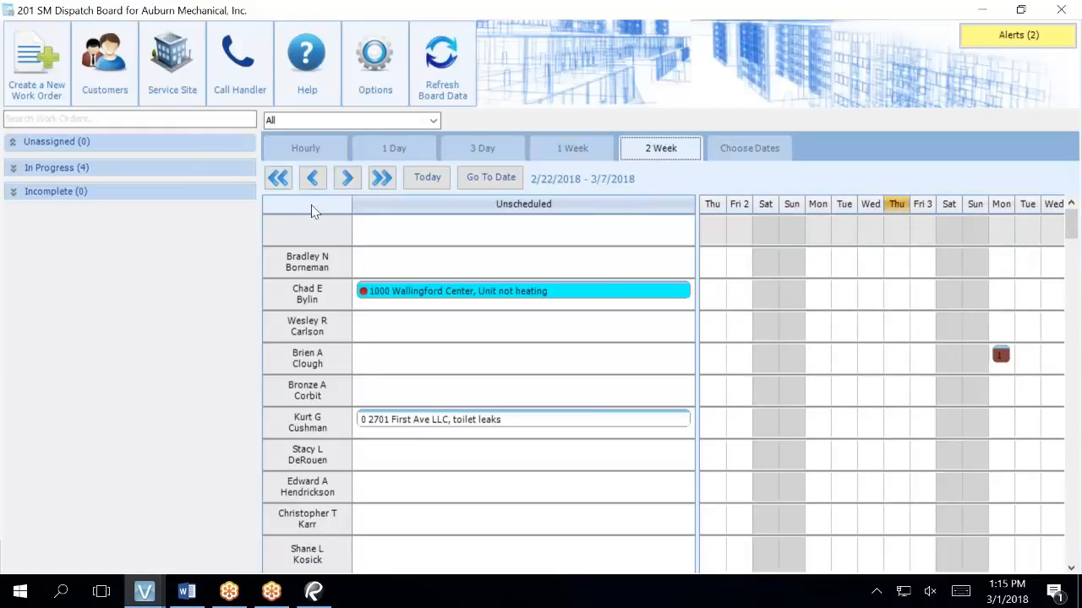
pyautogui.click(280, 181)
pyautogui.click(280, 183)
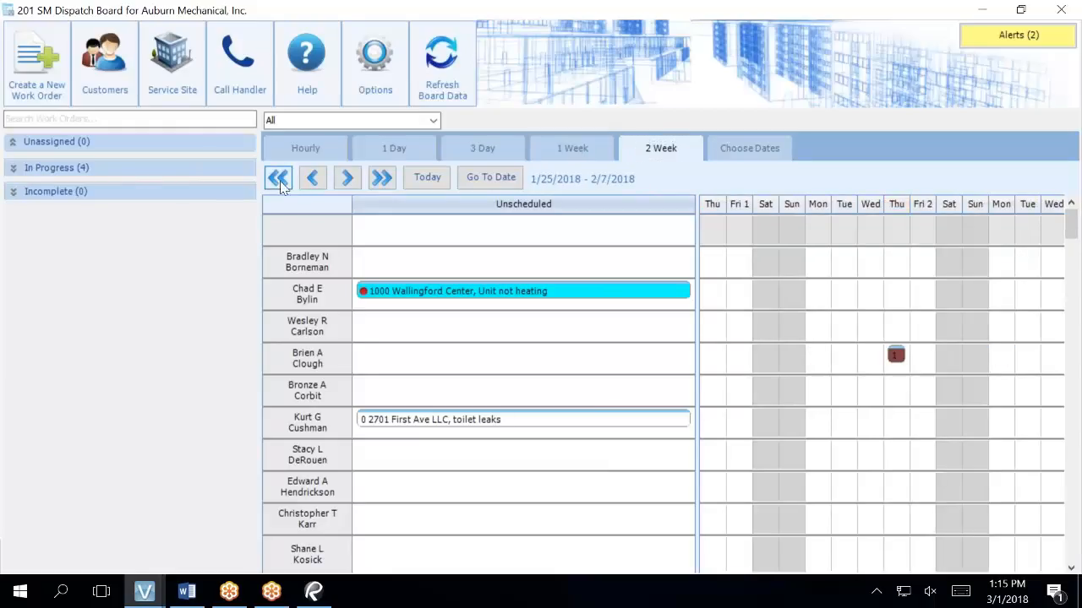
pyautogui.click(281, 183)
pyautogui.click(341, 177)
# Open the water heater trip scheduled on 2/1, set its scheduled date to 3/2/18, save and close the record.
pyautogui.moveTo(901, 359)
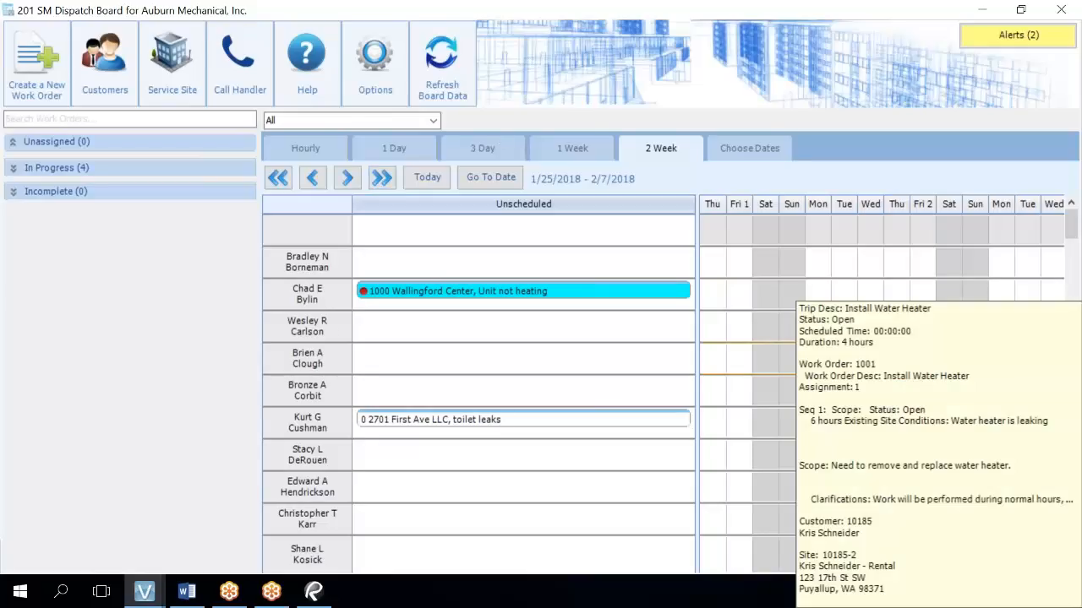
pyautogui.doubleClick(896, 355)
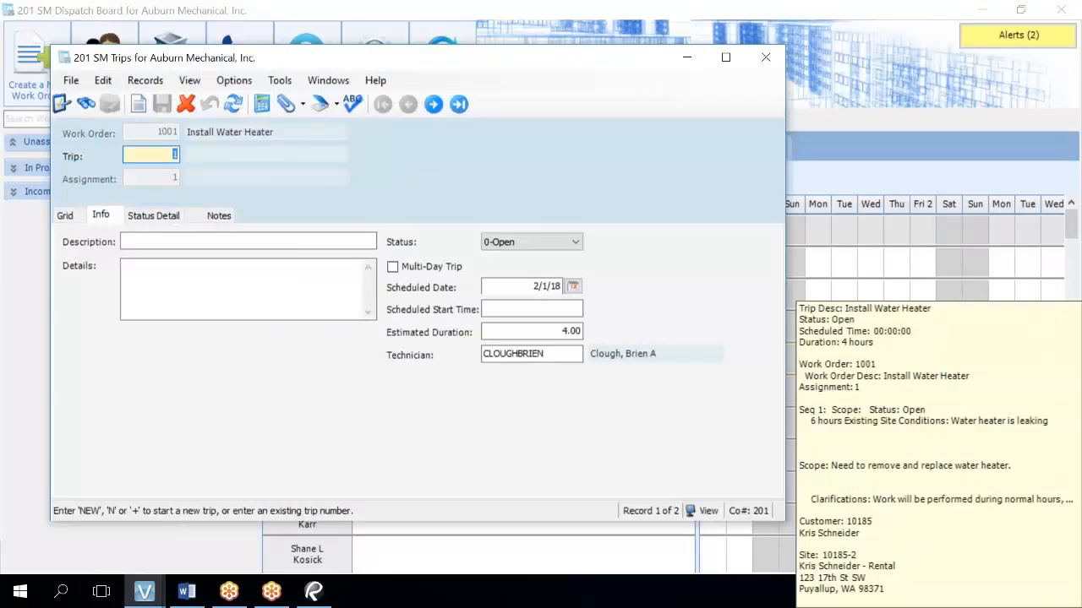
pyautogui.click(528, 287)
pyautogui.write('3')
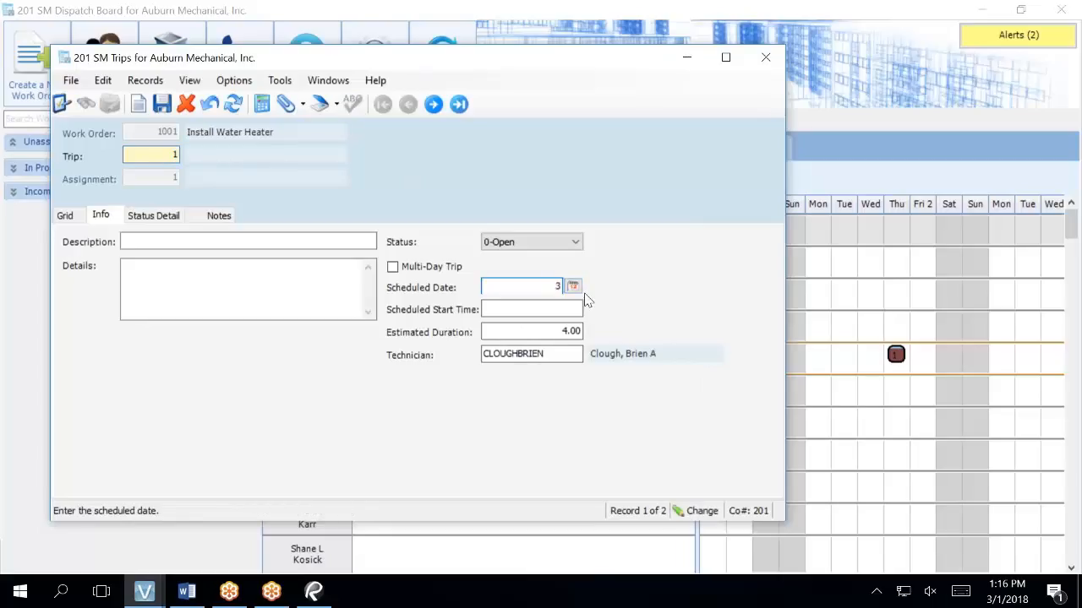
pyautogui.write('/2')
pyautogui.press('Tab')
pyautogui.click(162, 104)
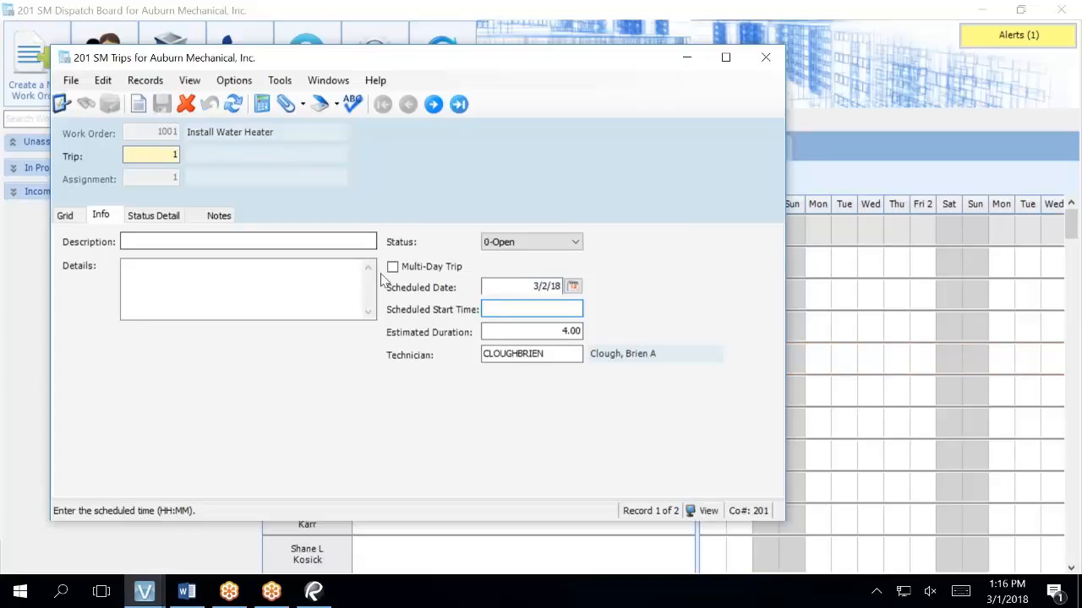
pyautogui.click(765, 59)
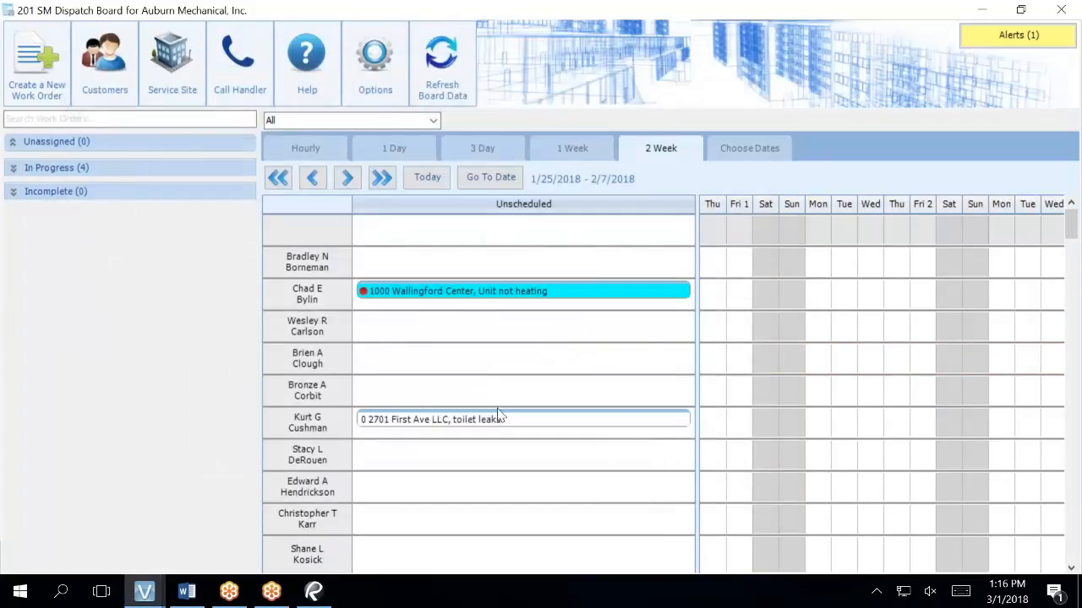
# Return the dispatch board to today's date and display it in one-week view.
pyautogui.click(428, 179)
pyautogui.moveTo(476, 289)
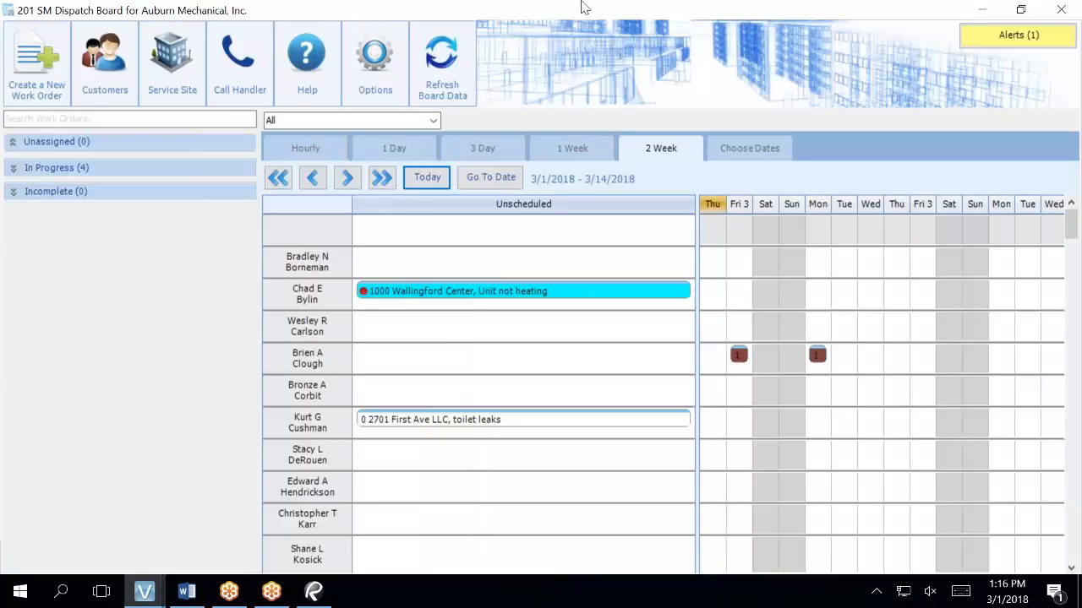
pyautogui.click(588, 160)
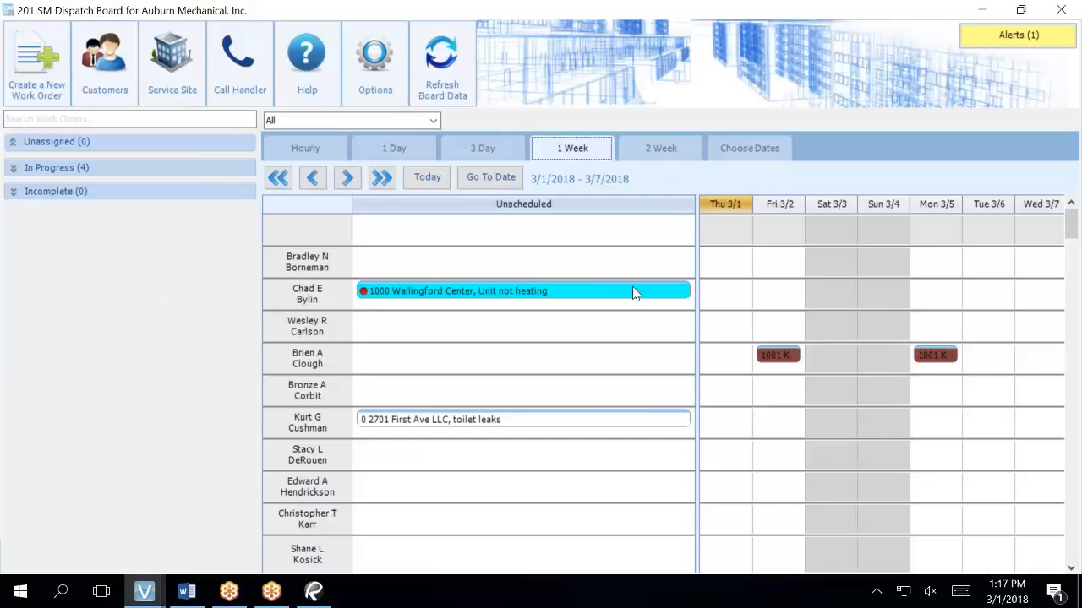
pyautogui.moveTo(626, 295)
# Review the details of work order 1001's trip on Fri 3/2, including its trip record, and close the record.
pyautogui.moveTo(775, 357)
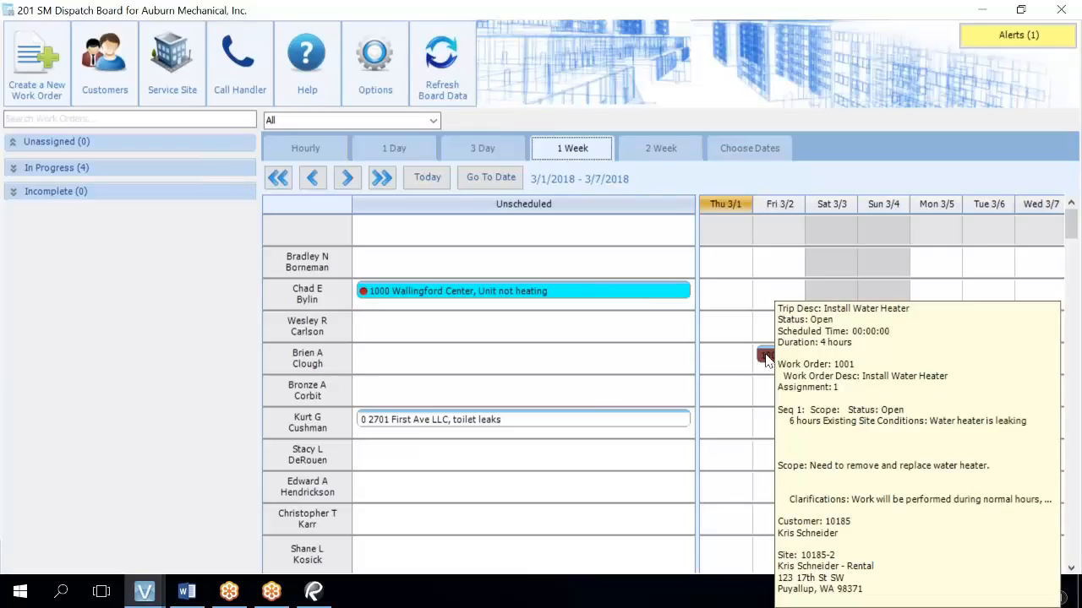
pyautogui.doubleClick(767, 356)
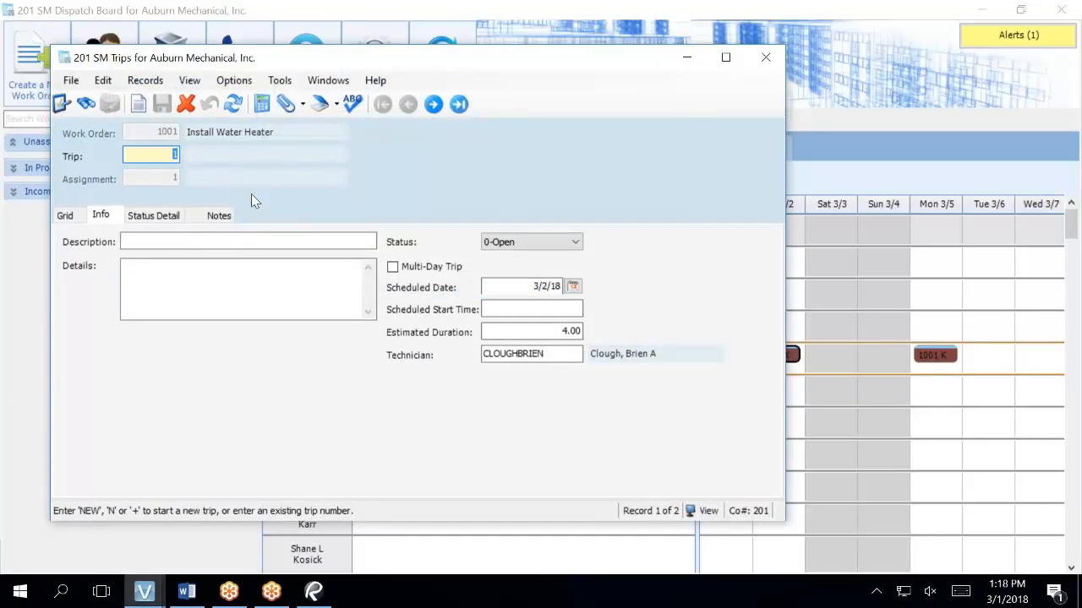
pyautogui.click(764, 59)
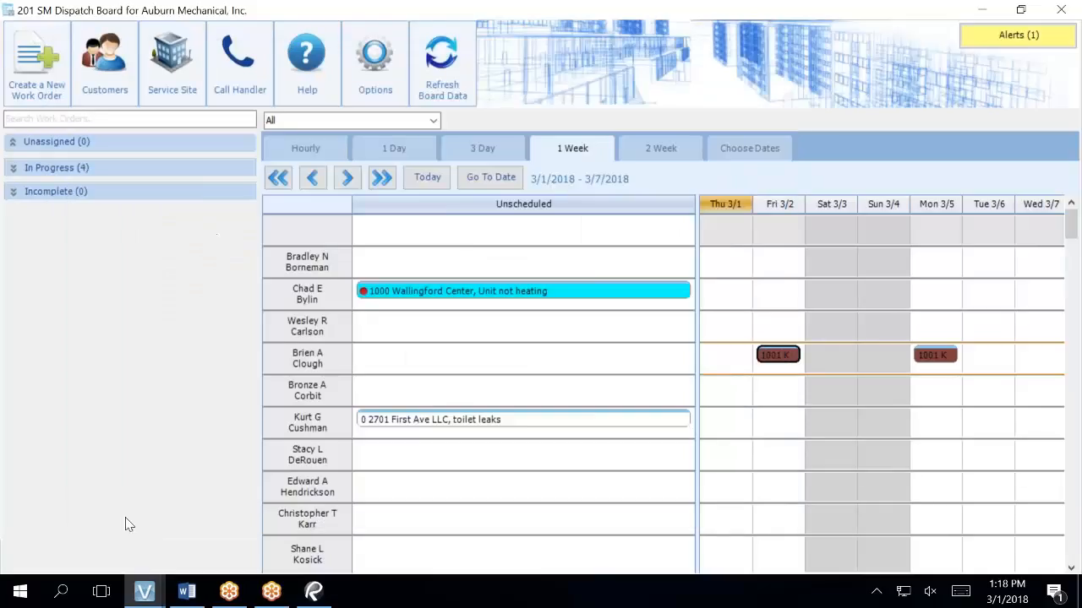
# Switch to the Vista main menu and open the HQ Audit Detail report from the Headquarters reports.
pyautogui.moveTo(158, 603)
pyautogui.click(108, 547)
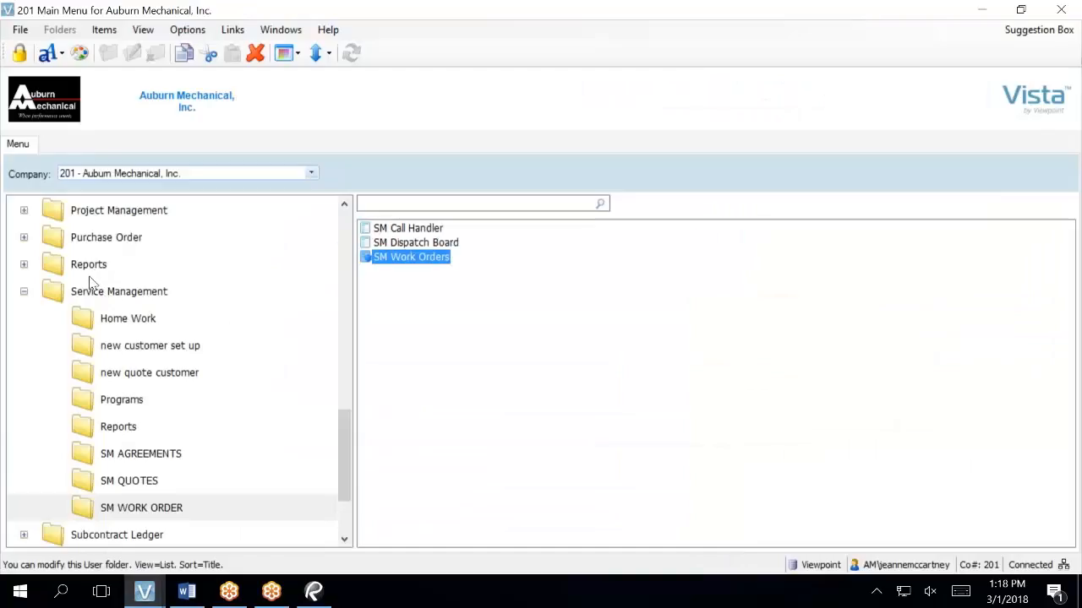
pyautogui.scroll(5, 86, 281)
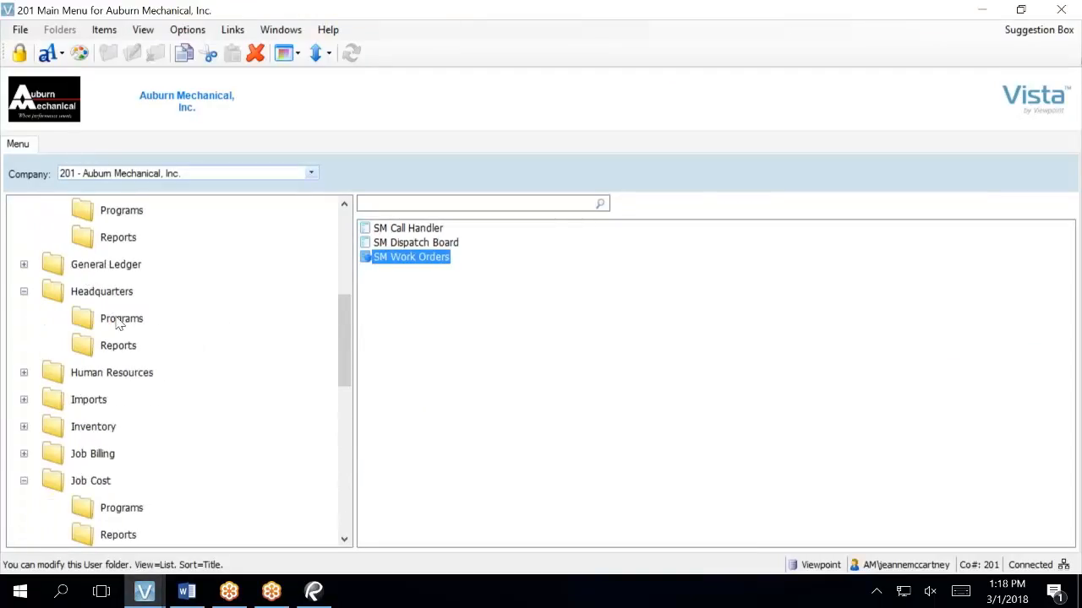
pyautogui.click(122, 353)
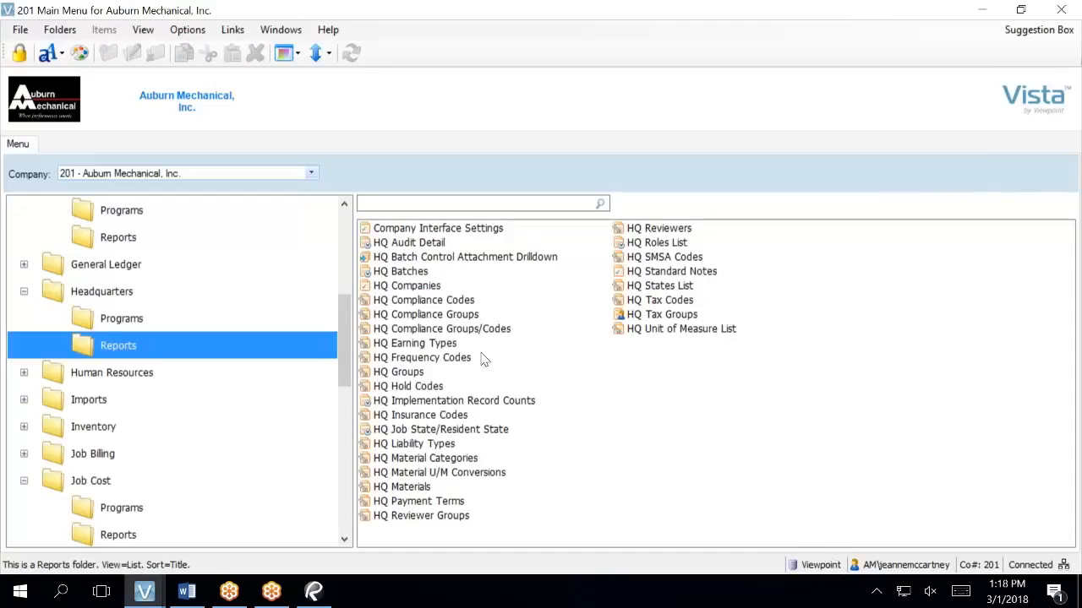
pyautogui.click(442, 245)
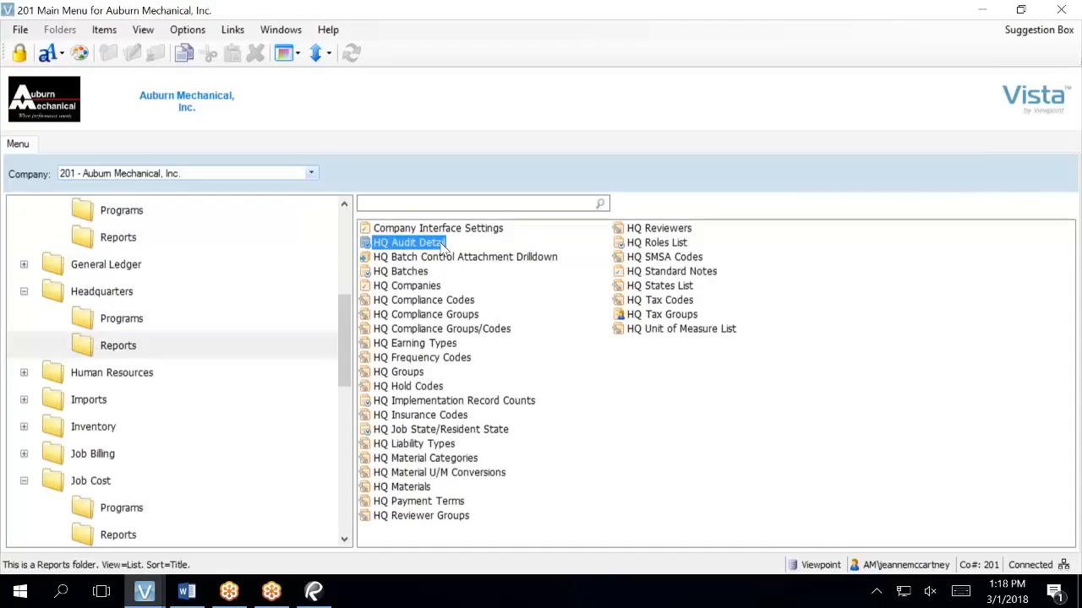
pyautogui.doubleClick(442, 245)
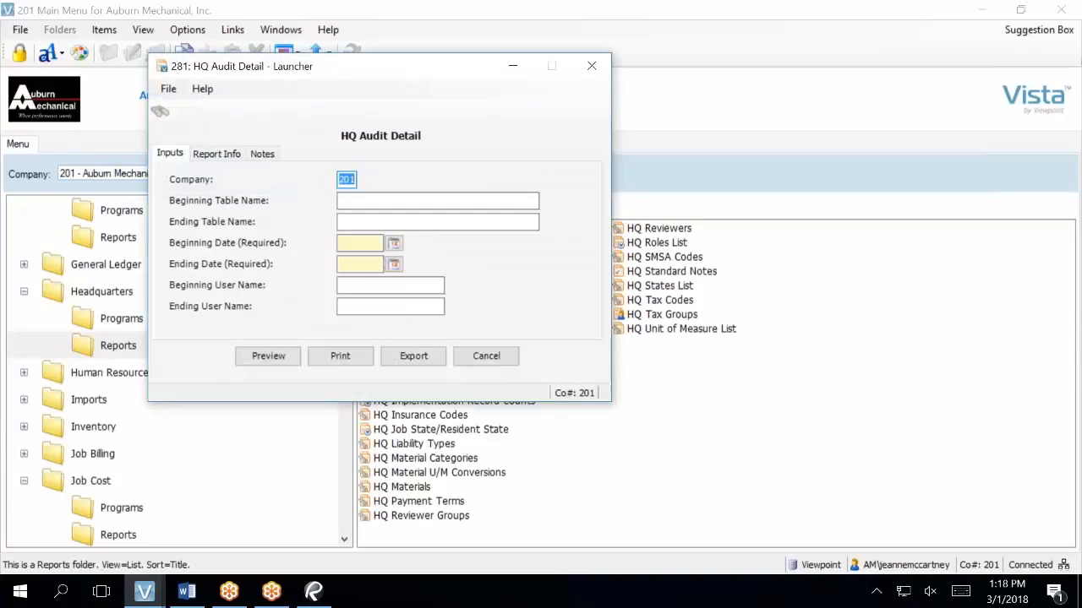
# Look up the SM tables and choose SMTrip as the report's beginning and ending table name.
pyautogui.click(358, 199)
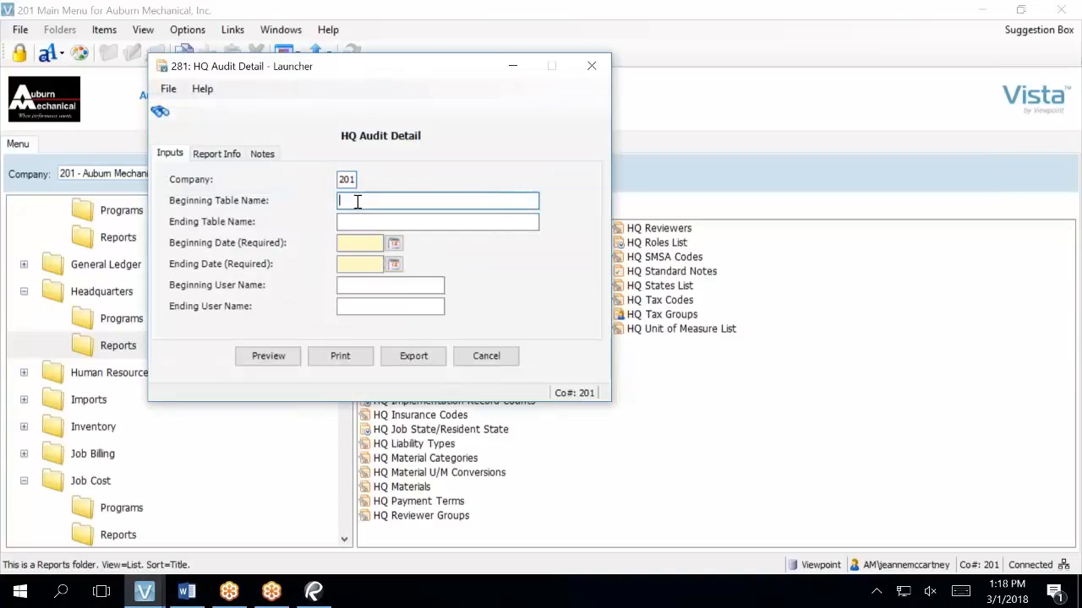
pyautogui.press('F4')
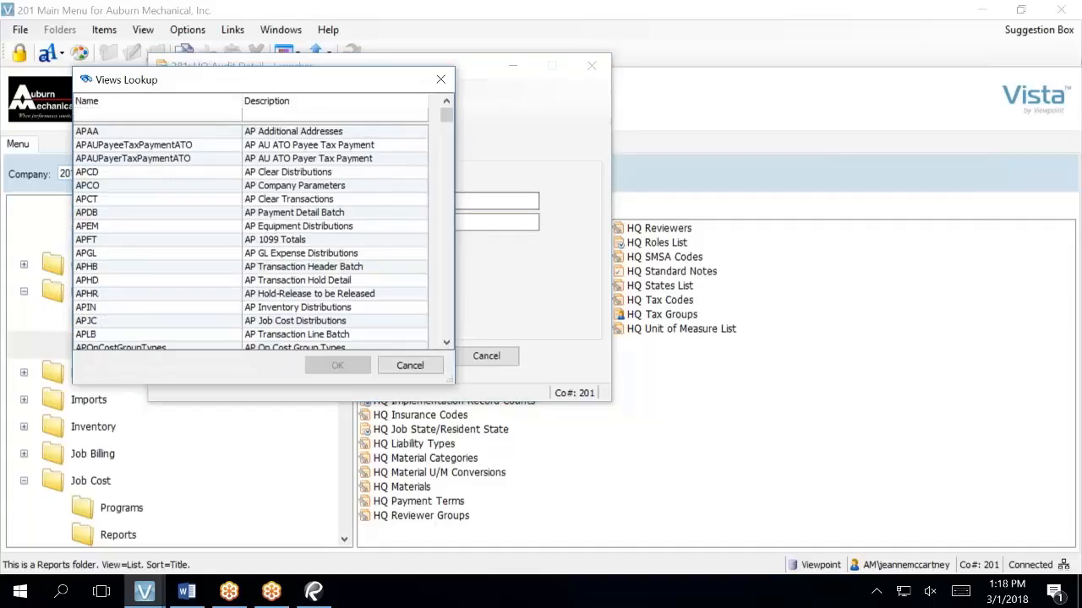
pyautogui.write('SM')
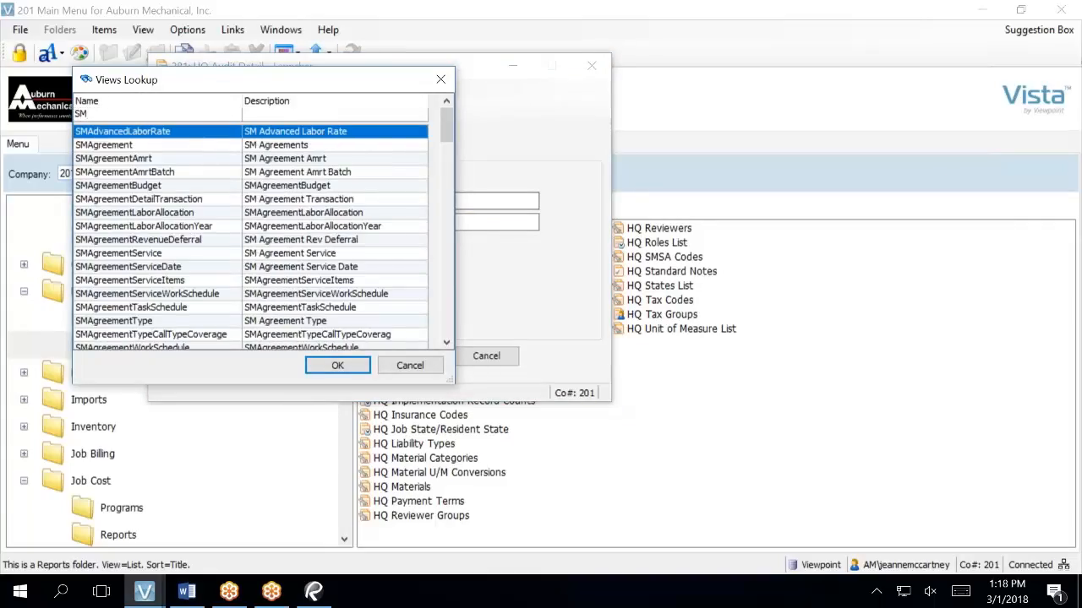
pyautogui.scroll(-1, 387, 289)
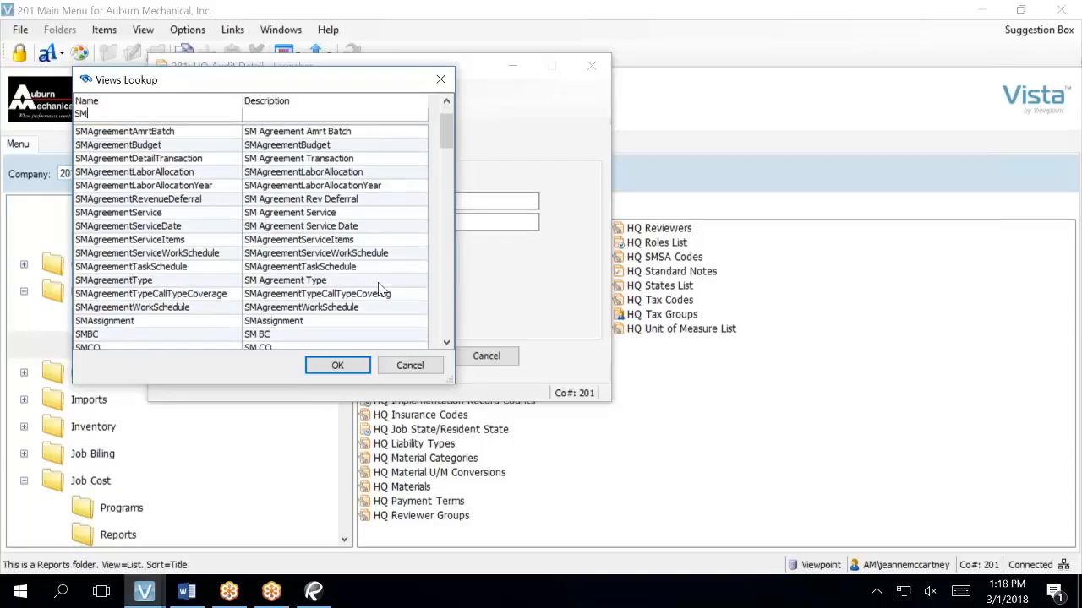
pyautogui.scroll(-1, 382, 290)
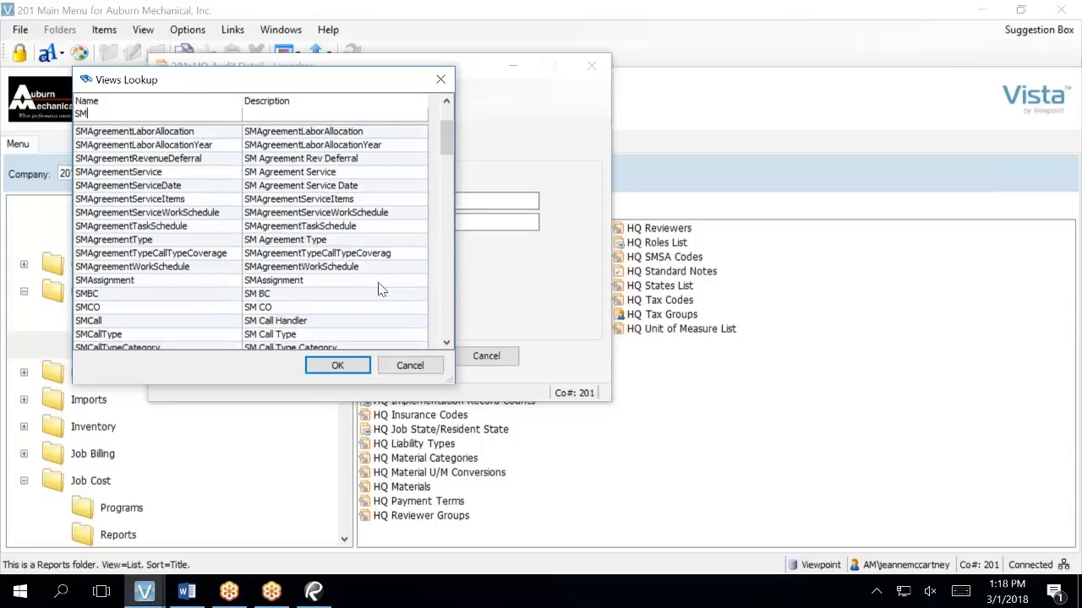
pyautogui.scroll(-2, 380, 290)
pyautogui.scroll(-2, 380, 290)
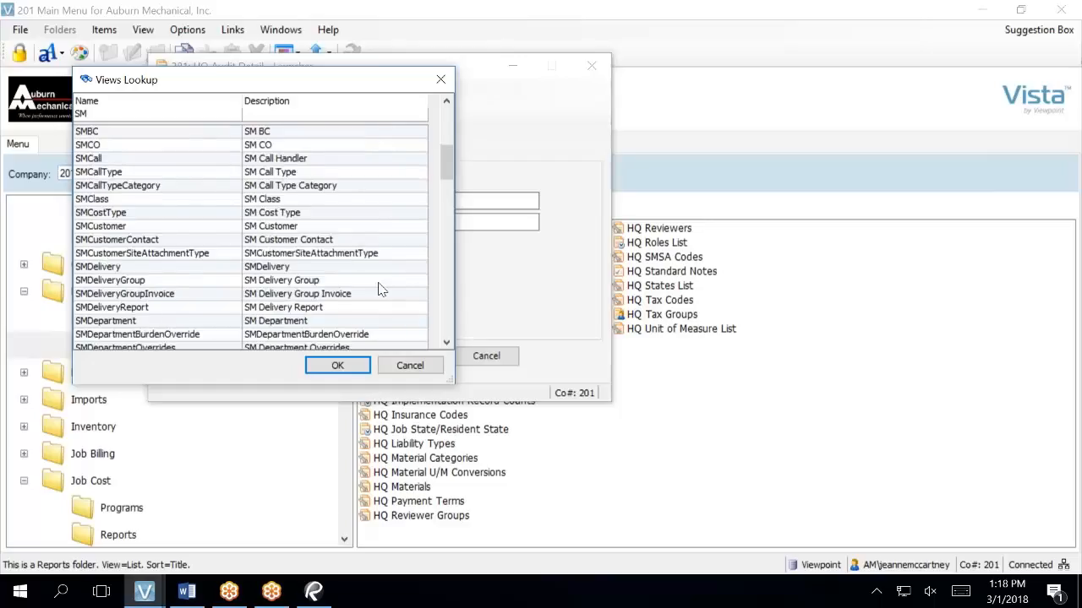
pyautogui.scroll(-2, 379, 289)
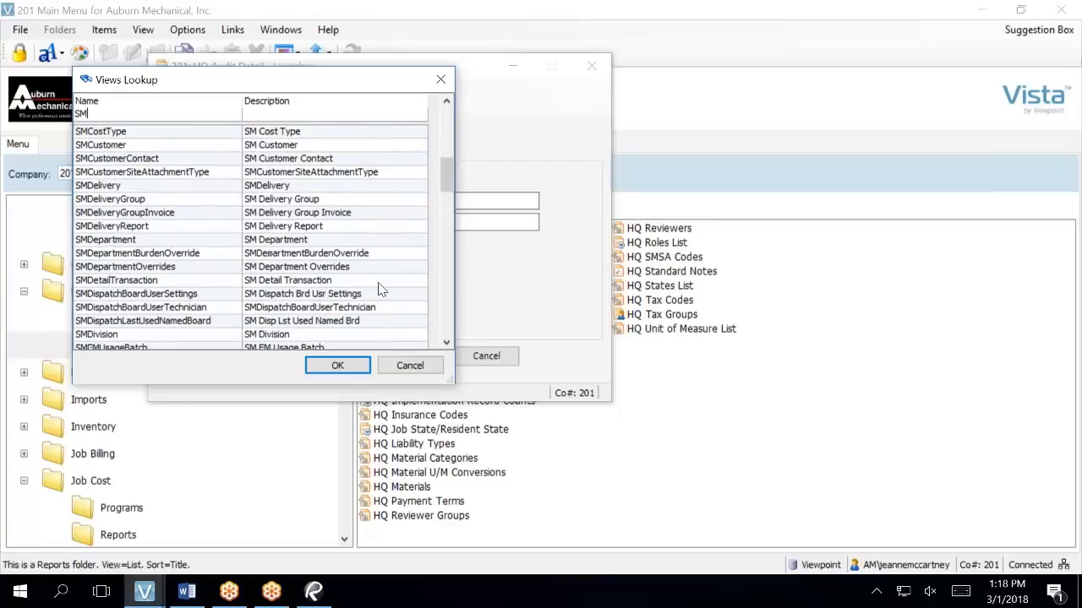
pyautogui.scroll(-5, 379, 290)
pyautogui.scroll(-8, 379, 290)
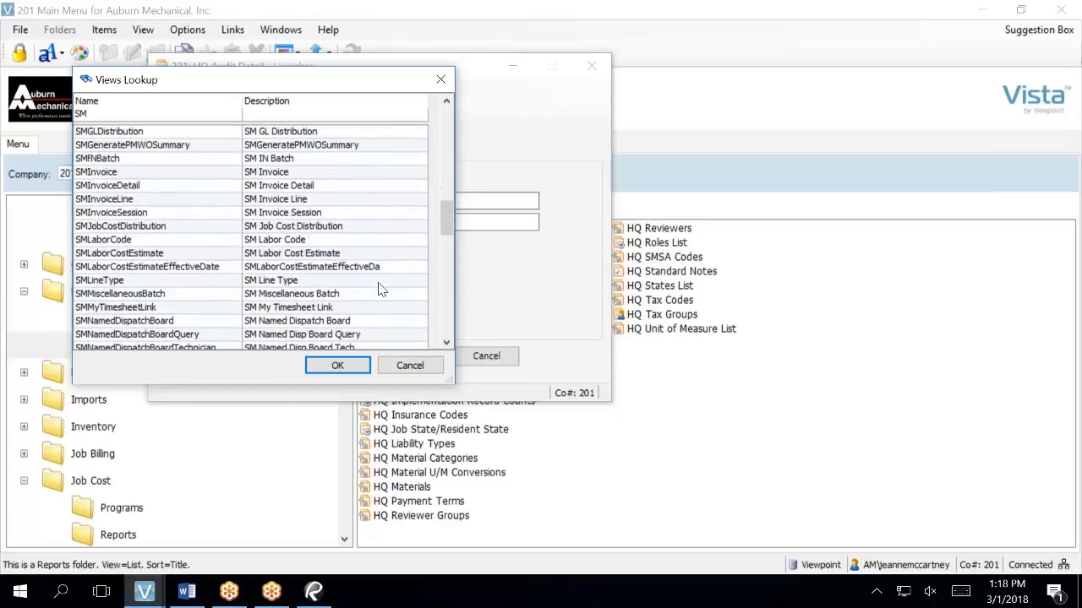
pyautogui.scroll(-5, 379, 290)
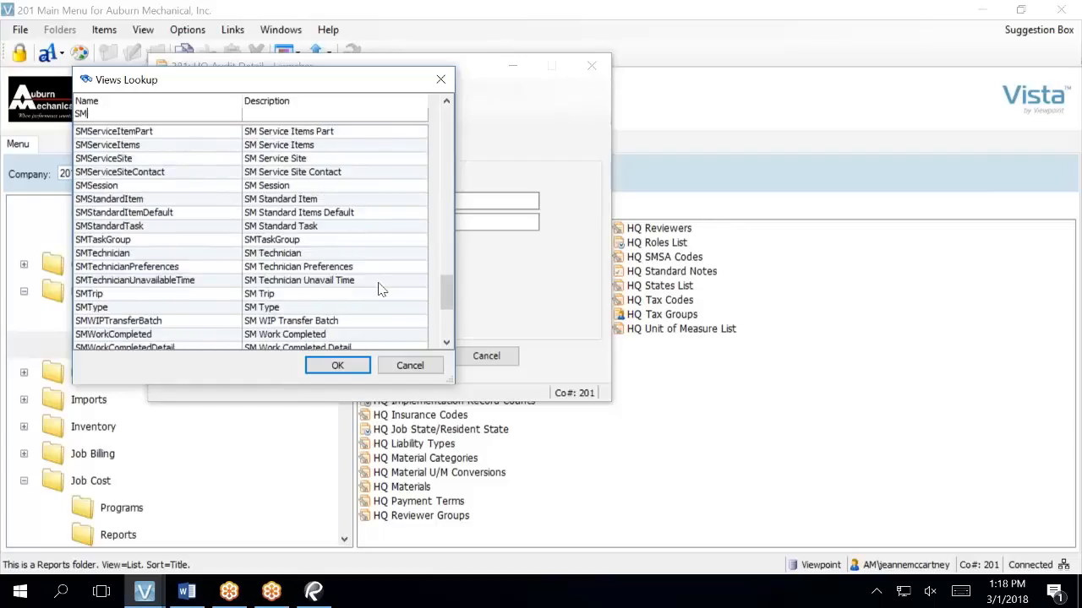
pyautogui.click(326, 296)
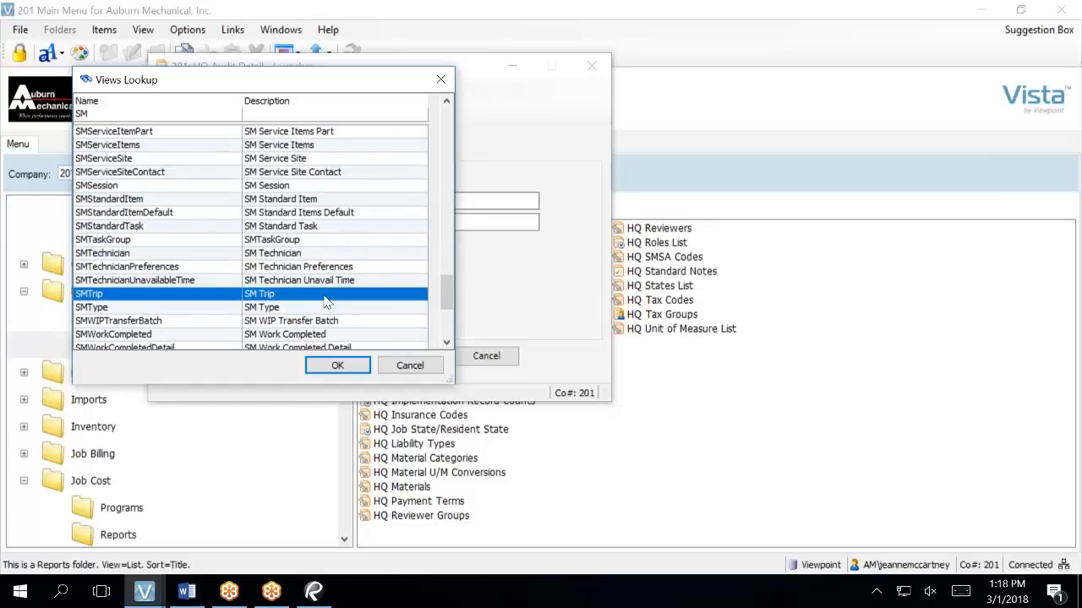
pyautogui.click(338, 366)
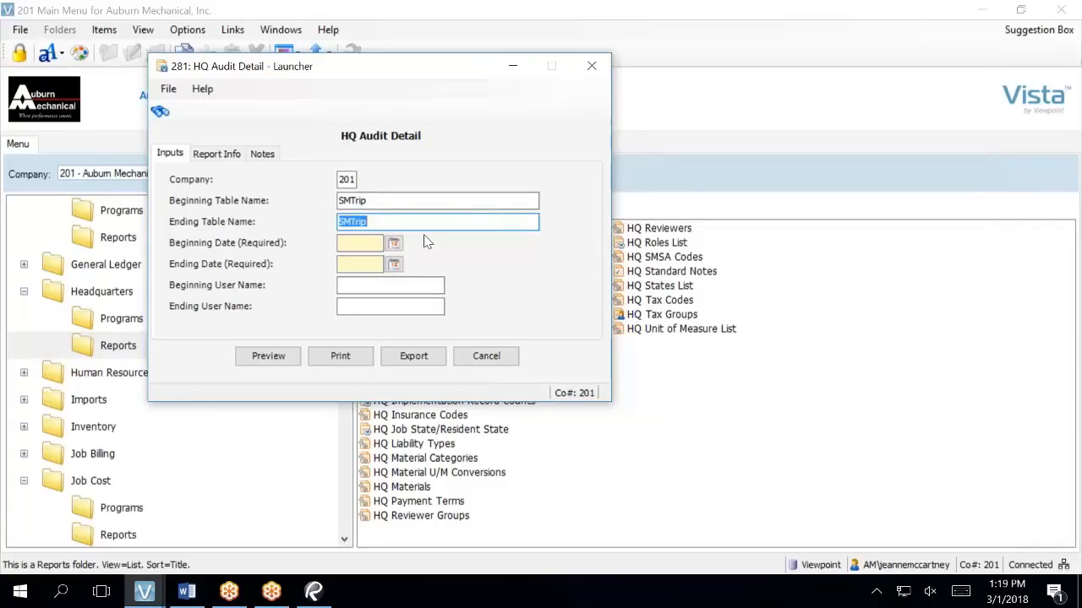
# Set the report's beginning and ending dates to 3/1/18 and preview the audit report.
pyautogui.click(372, 245)
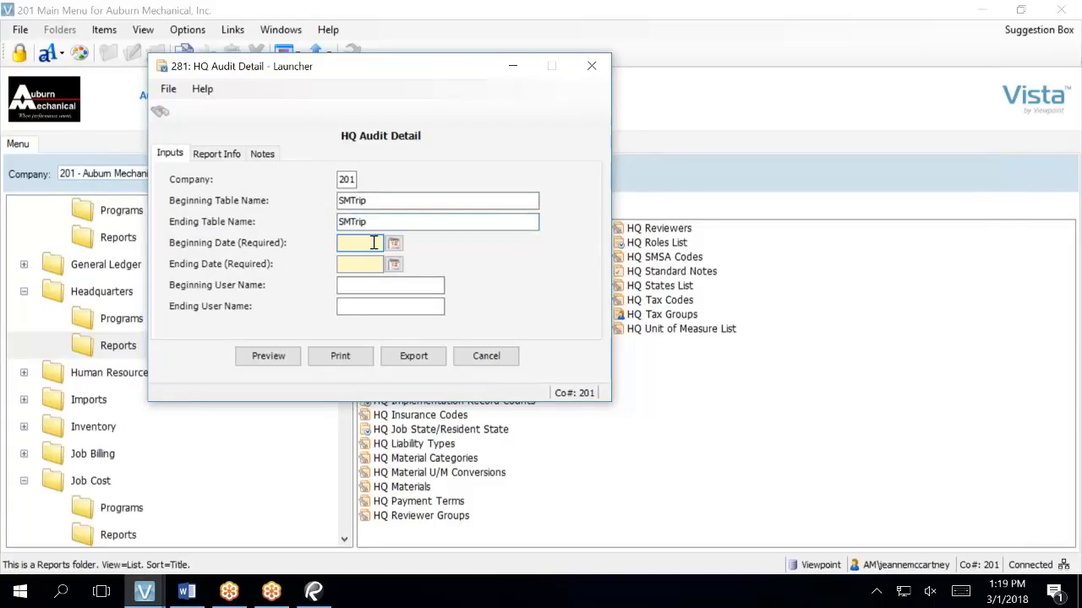
pyautogui.press('Tab')
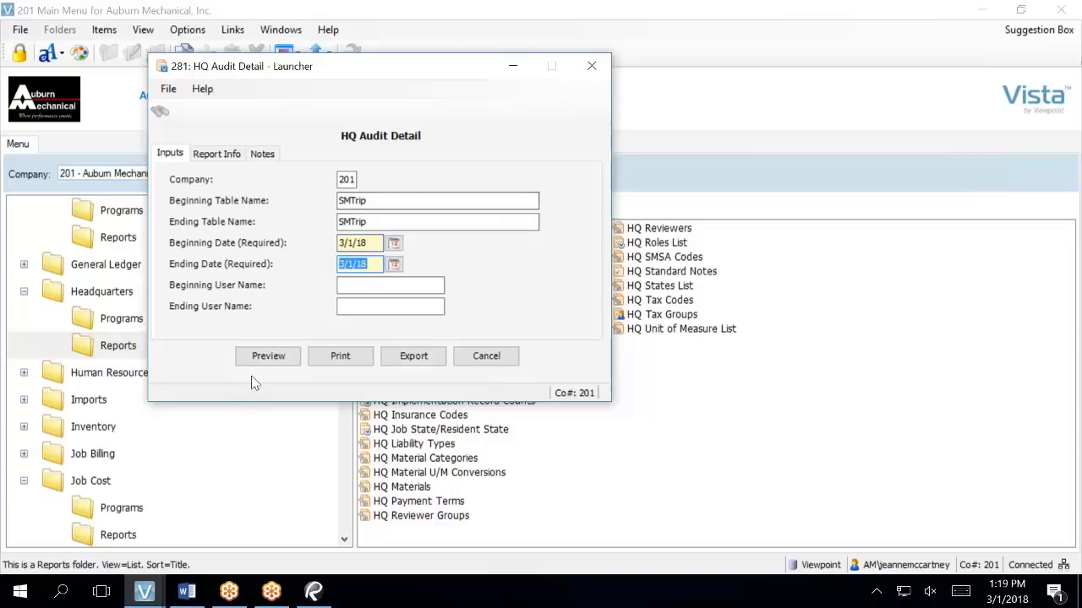
pyautogui.click(263, 358)
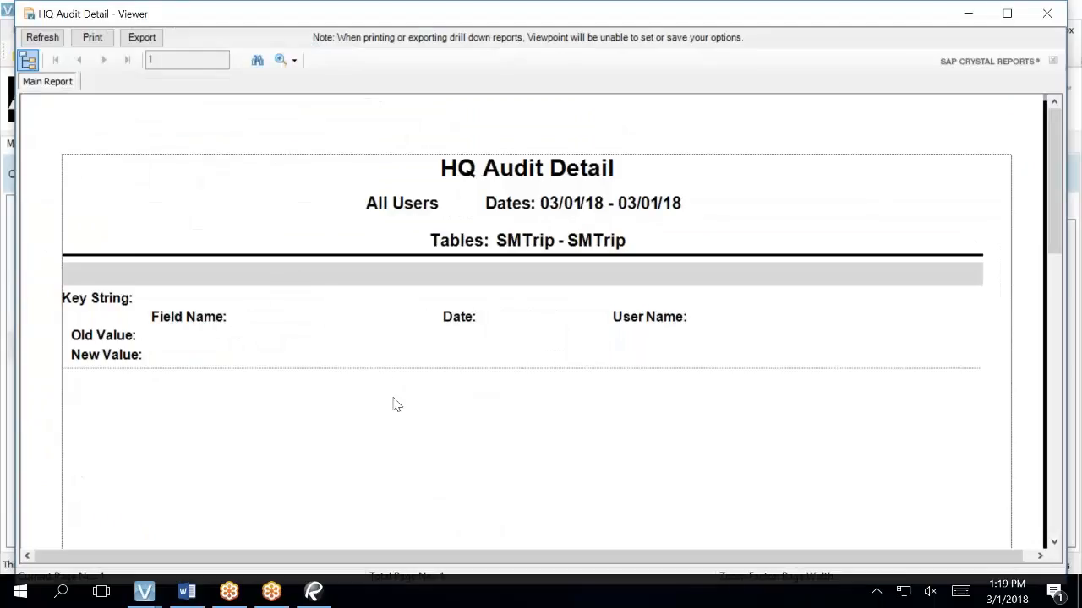
# Close the report preview and choose the signed-in user's account from the users lookup as the beginning and ending user name.
pyautogui.click(1046, 14)
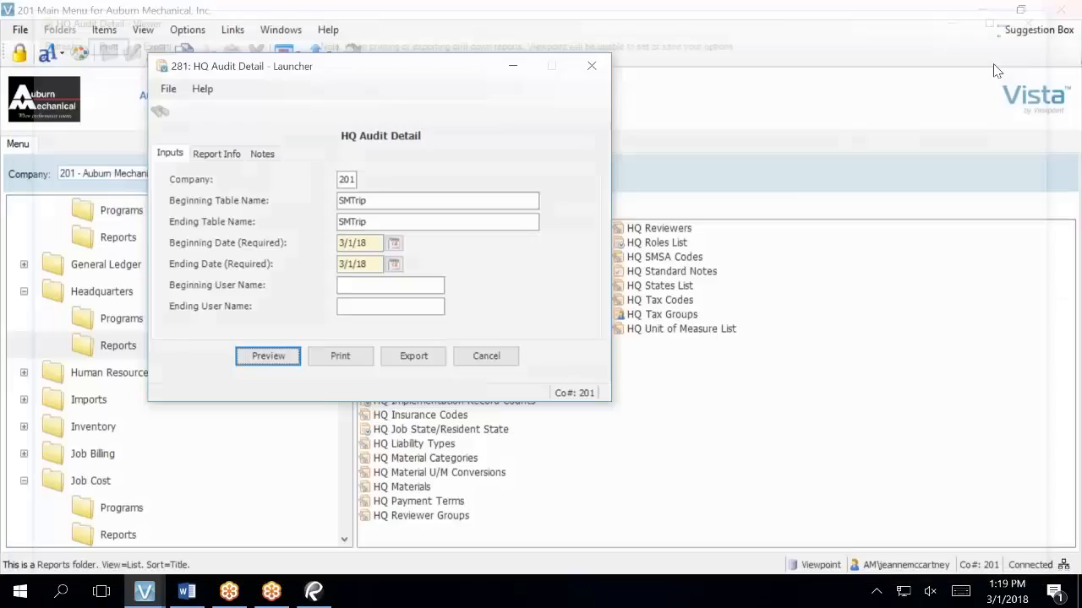
pyautogui.click(433, 286)
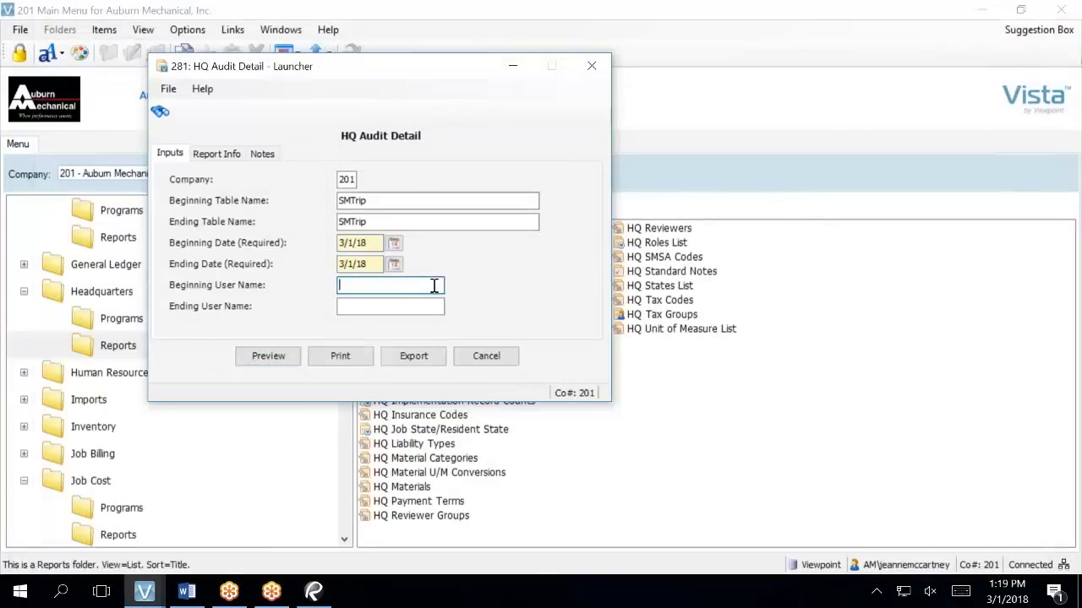
pyautogui.press('F4')
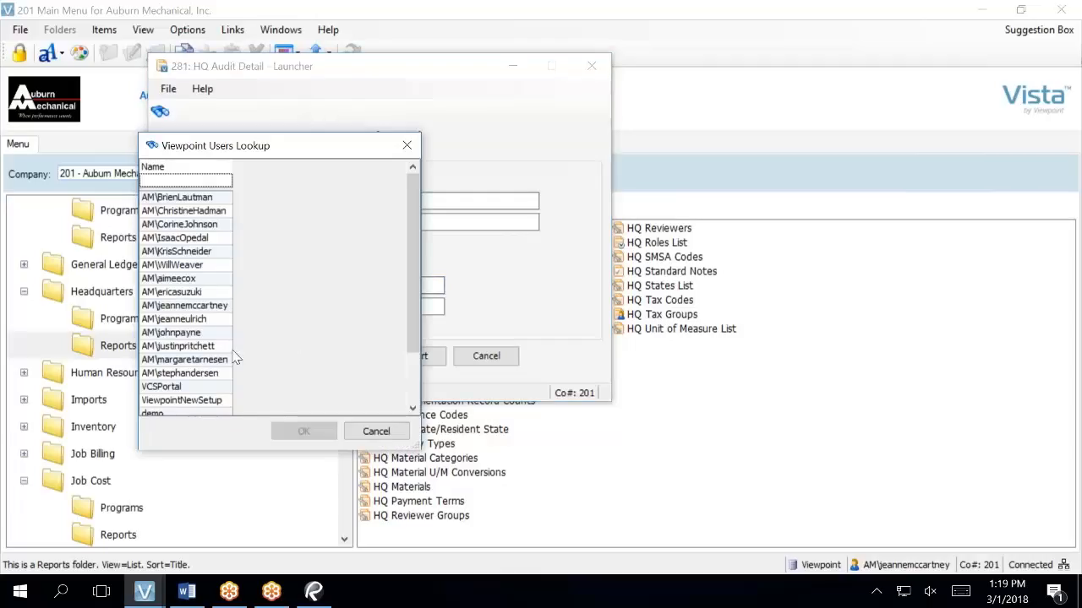
pyautogui.click(220, 309)
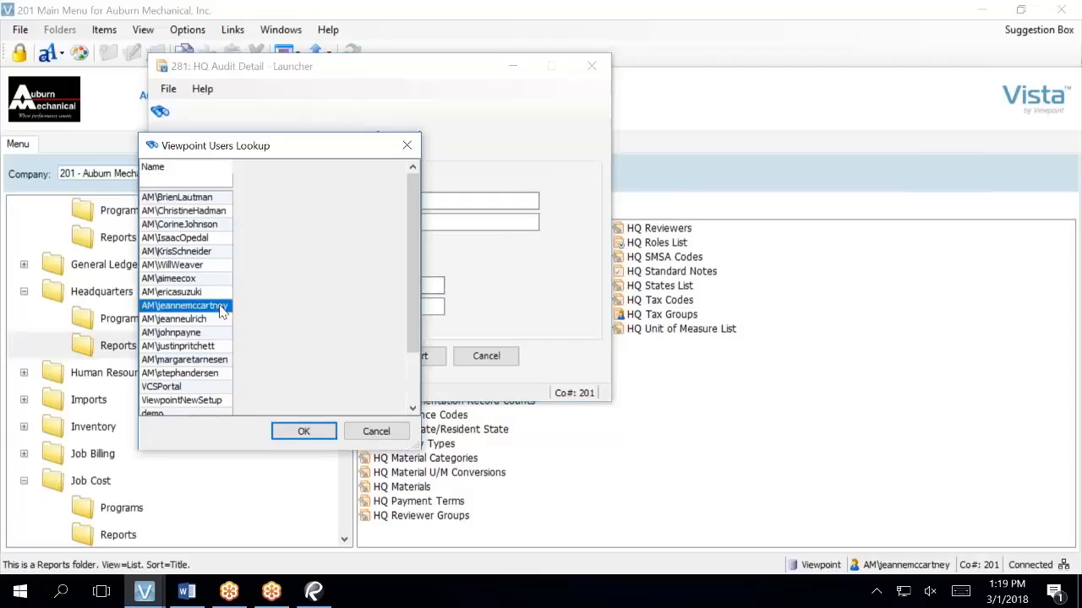
pyautogui.click(290, 430)
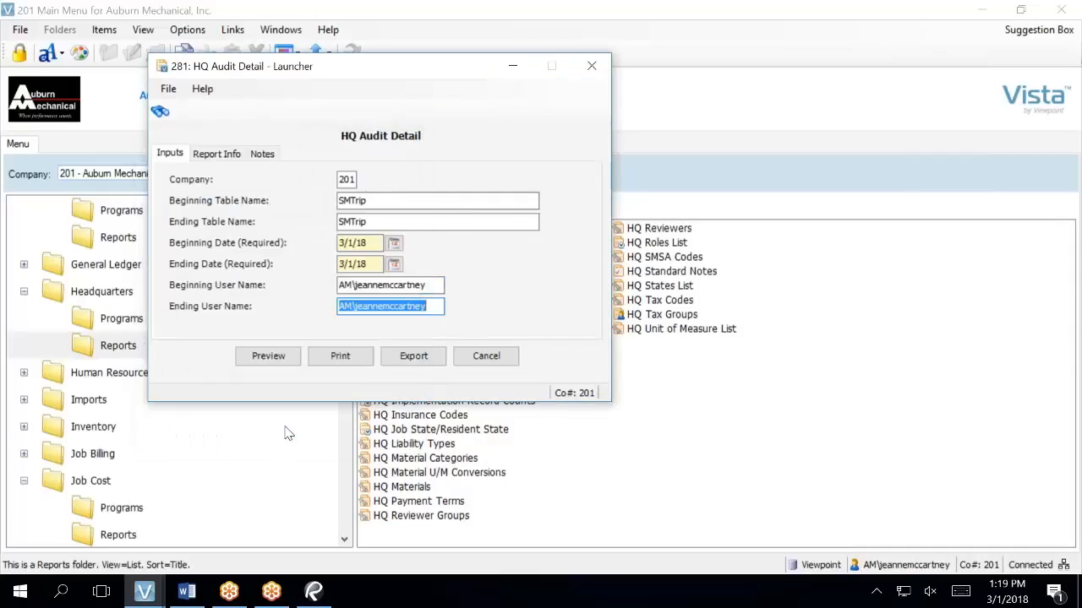
# Preview the HQ Audit Detail report for SMTrip filtered to that user, read through it and close the preview.
pyautogui.click(283, 362)
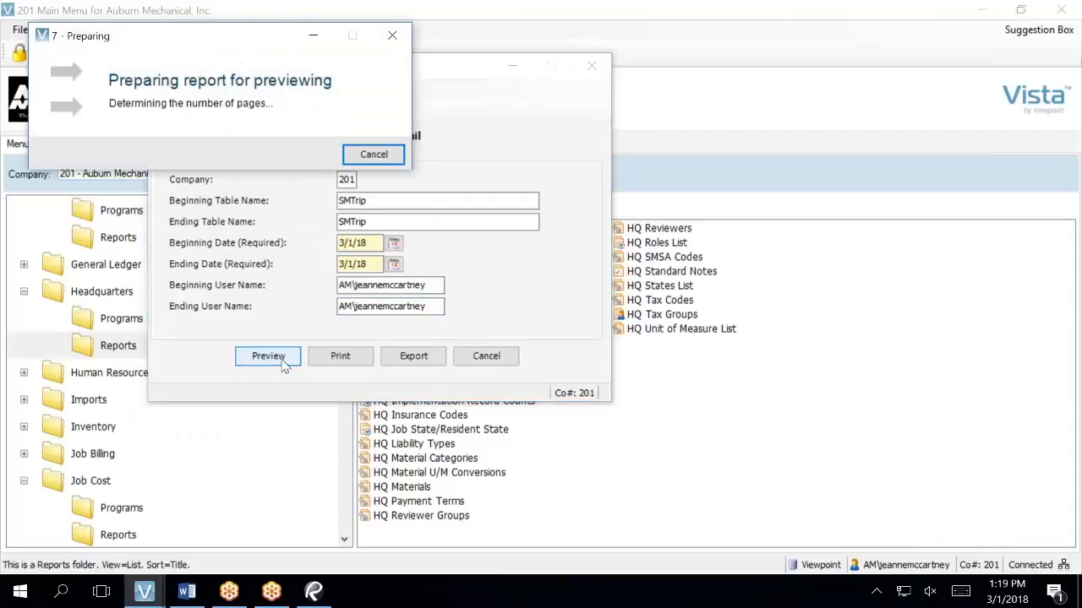
pyautogui.scroll(-2, 394, 306)
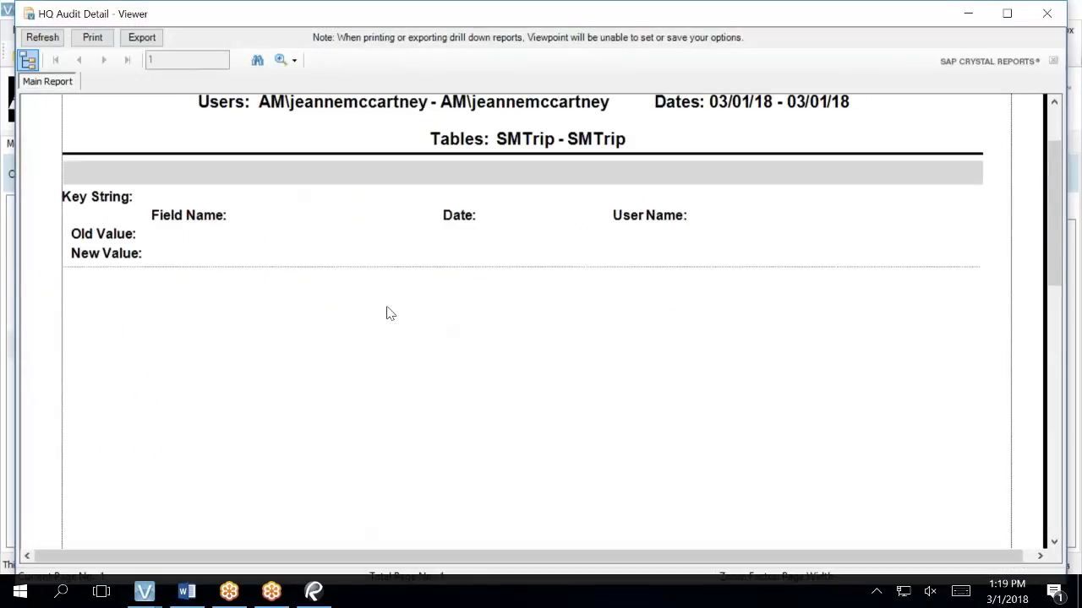
pyautogui.scroll(-5, 391, 314)
pyautogui.click(1046, 13)
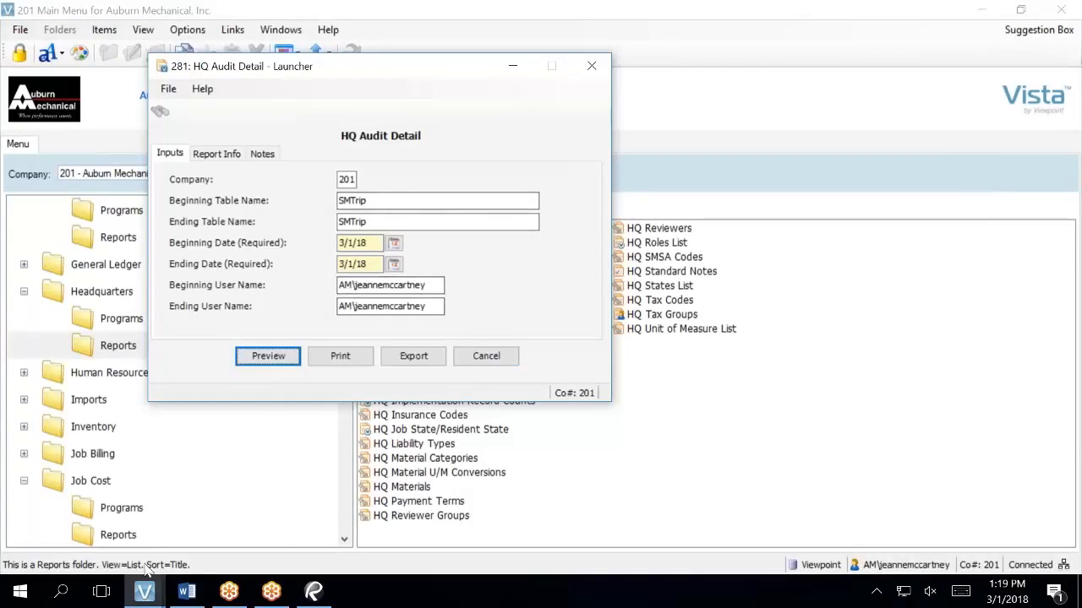
# Switch to work order 1001, refresh its trips, and check the Trip field's properties in trip 1's record before closing the record.
pyautogui.moveTo(144, 591)
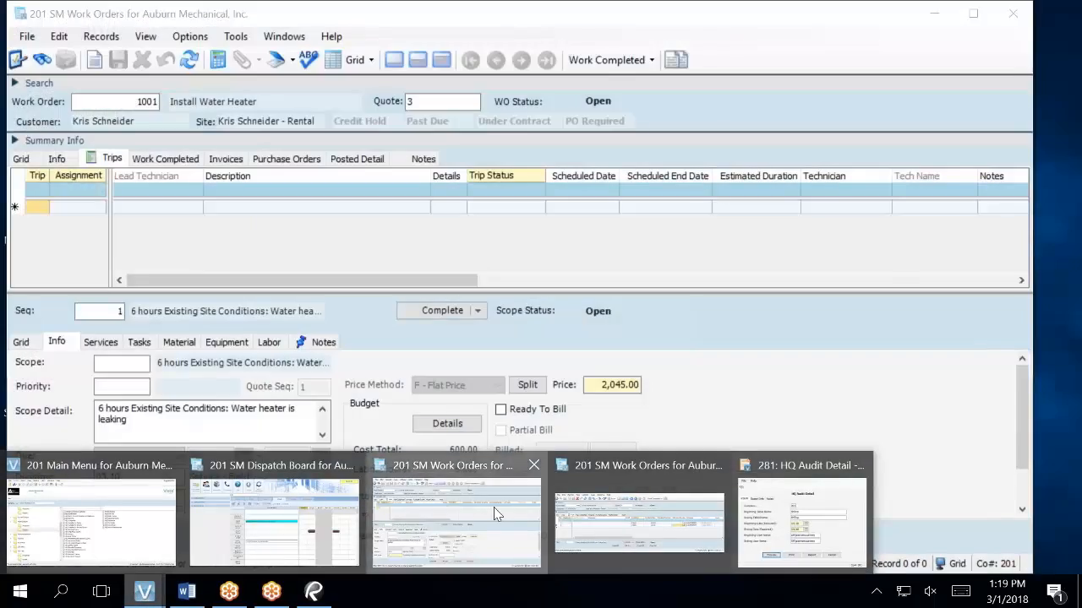
pyautogui.click(495, 513)
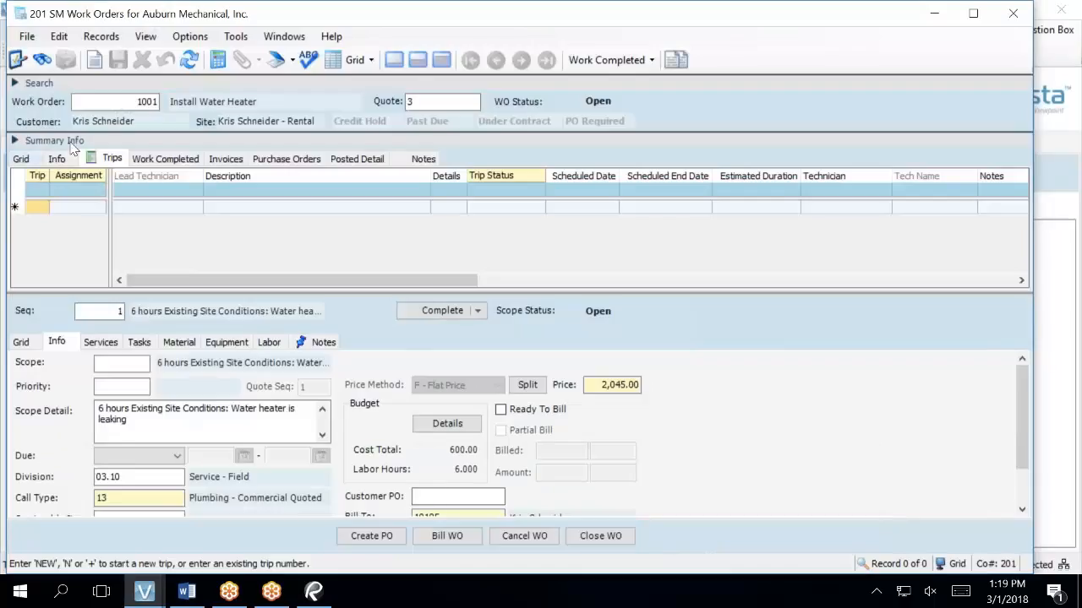
pyautogui.click(190, 60)
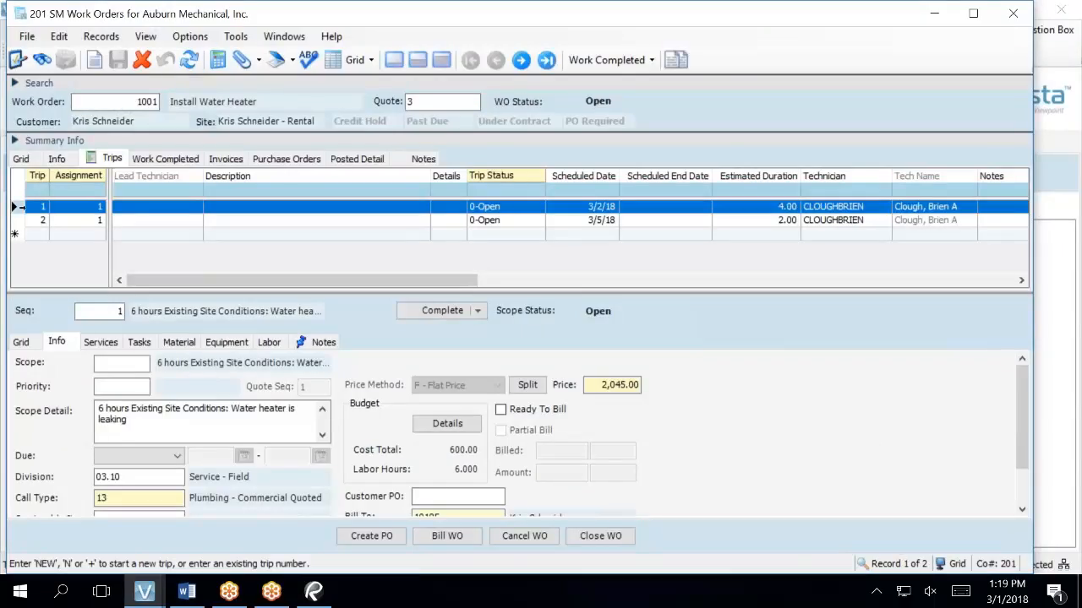
pyautogui.doubleClick(22, 206)
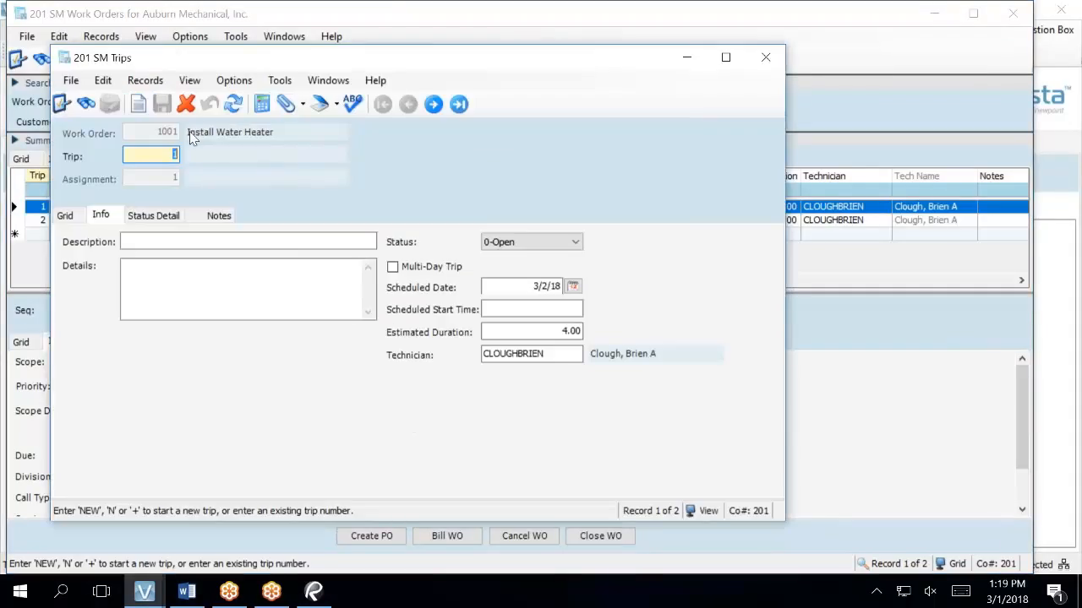
pyautogui.press('F3')
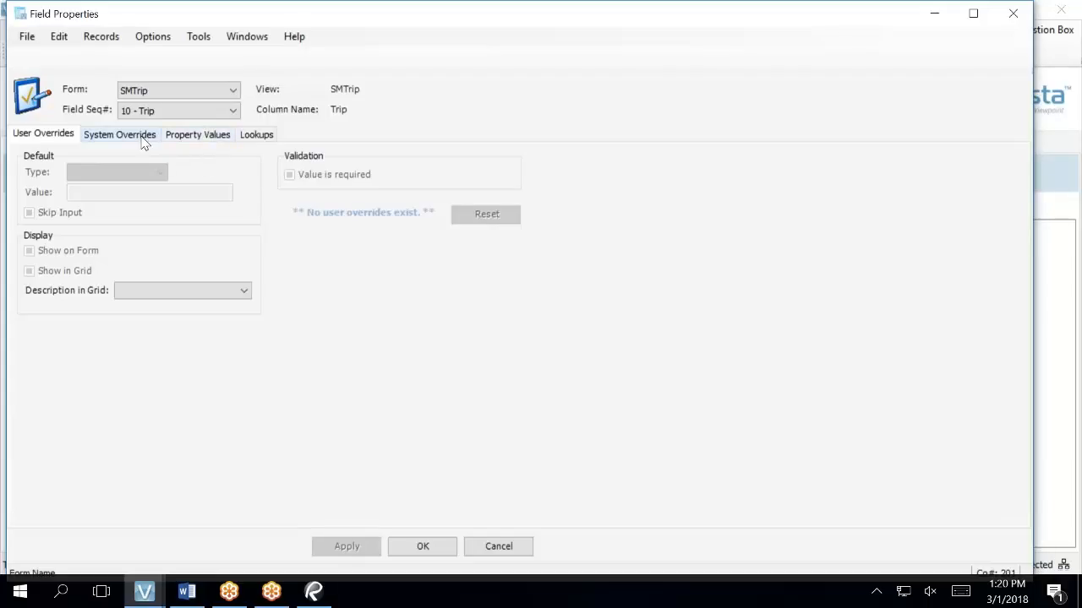
pyautogui.click(1011, 13)
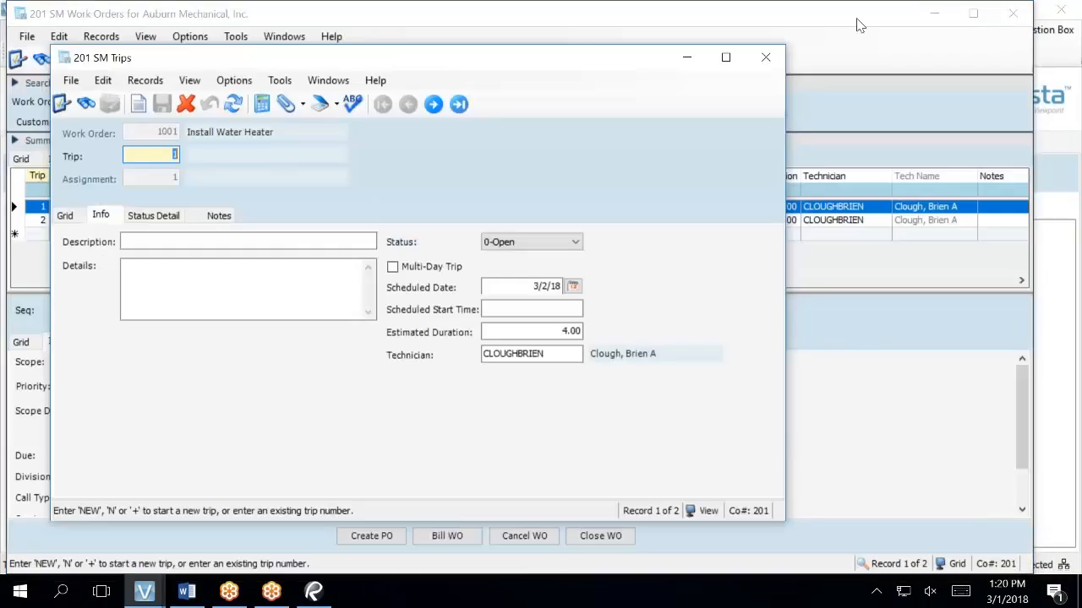
pyautogui.click(771, 55)
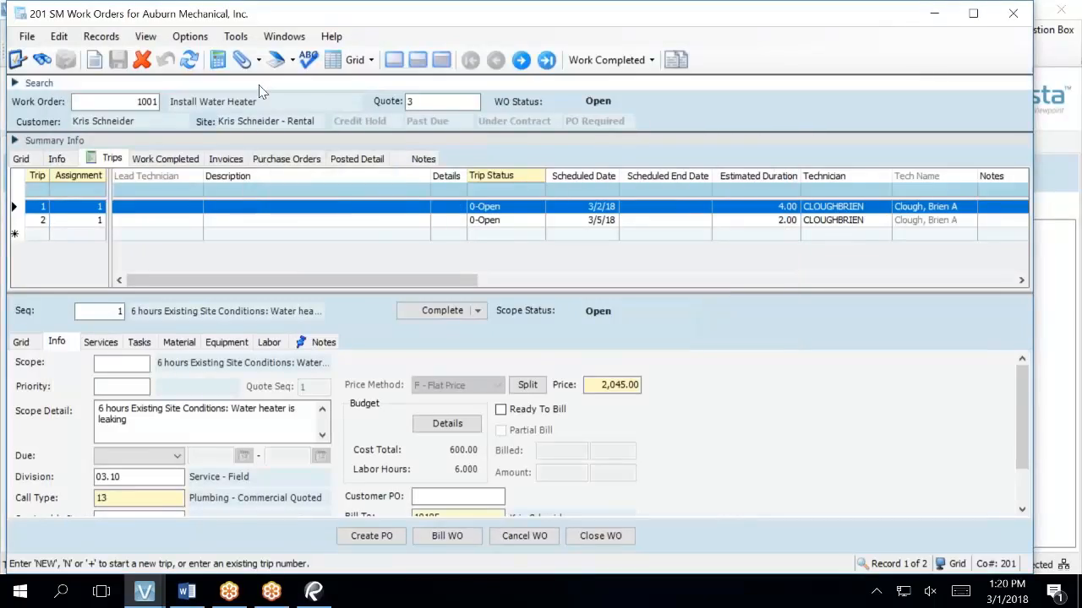
# Open SM Company Parameters from the Service Management programs, enable the Calls audit option and save the record.
pyautogui.moveTo(144, 591)
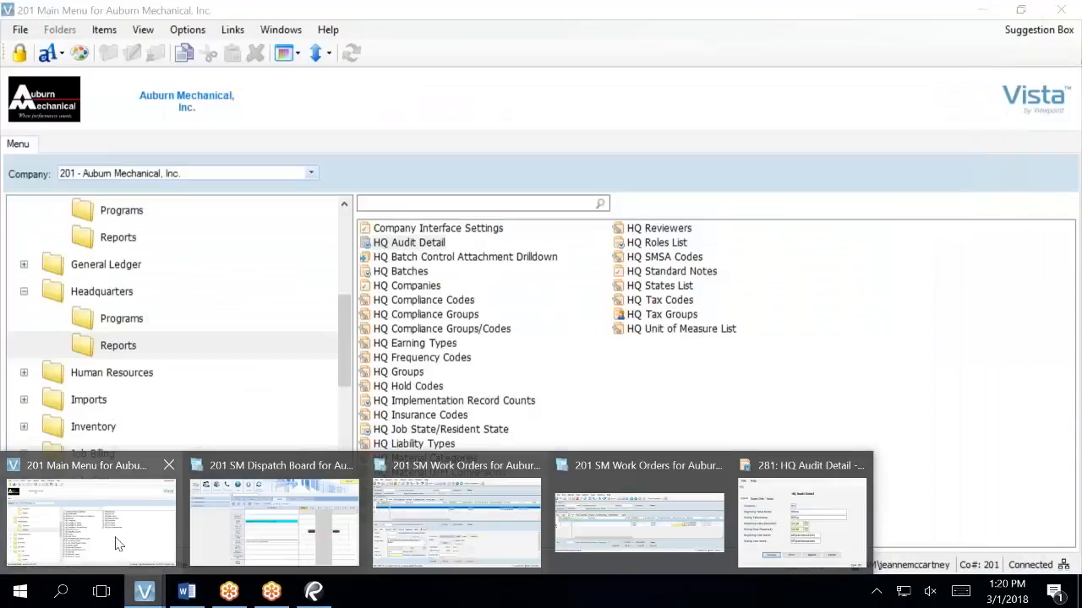
pyautogui.click(135, 537)
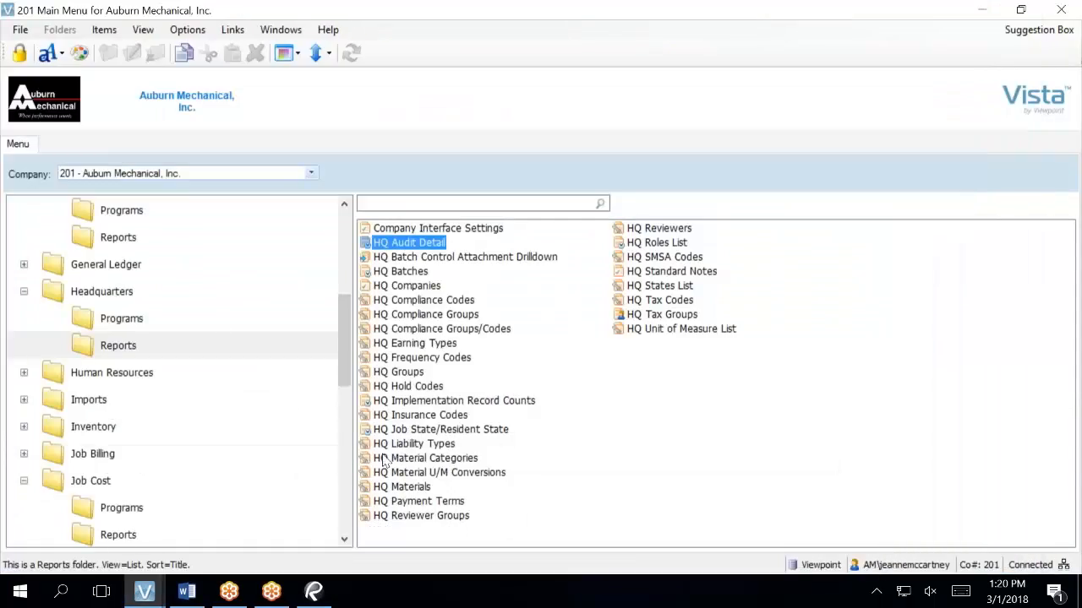
pyautogui.moveTo(345, 342); pyautogui.dragTo(346, 465)
pyautogui.click(145, 374)
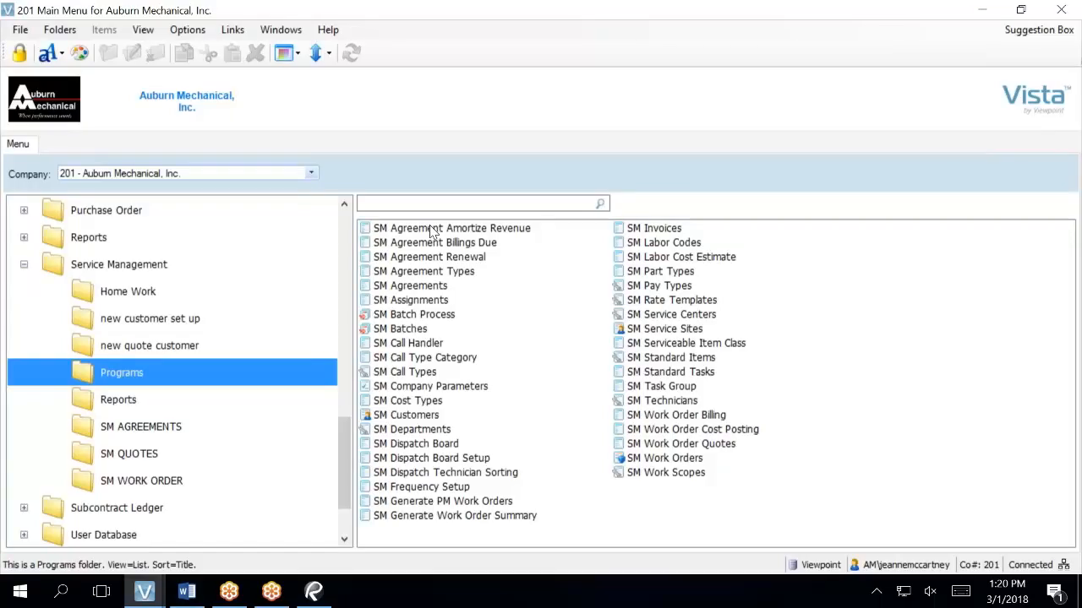
pyautogui.click(431, 386)
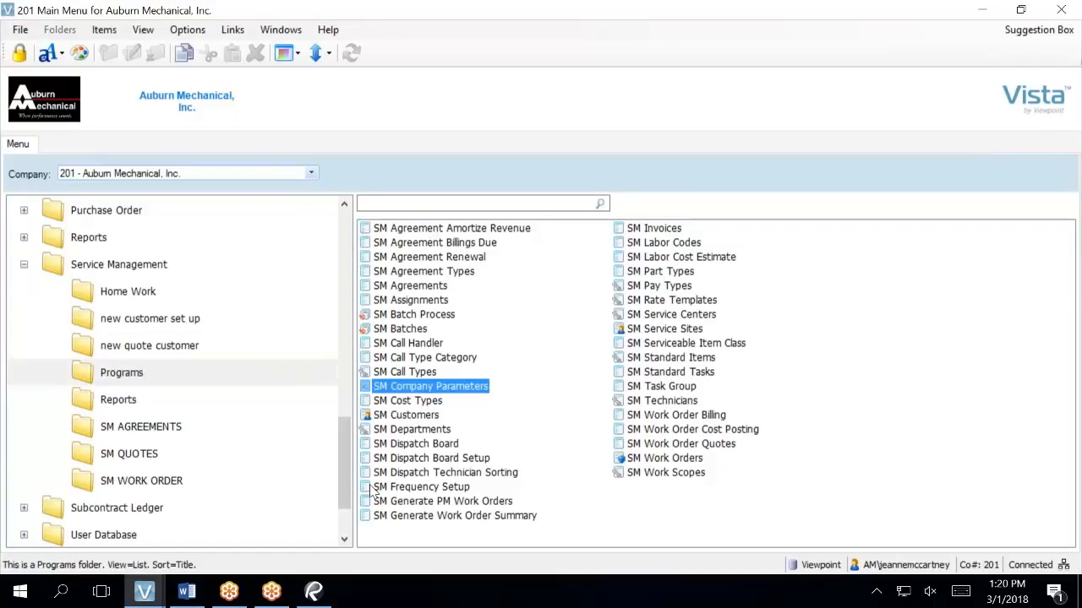
pyautogui.doubleClick(429, 388)
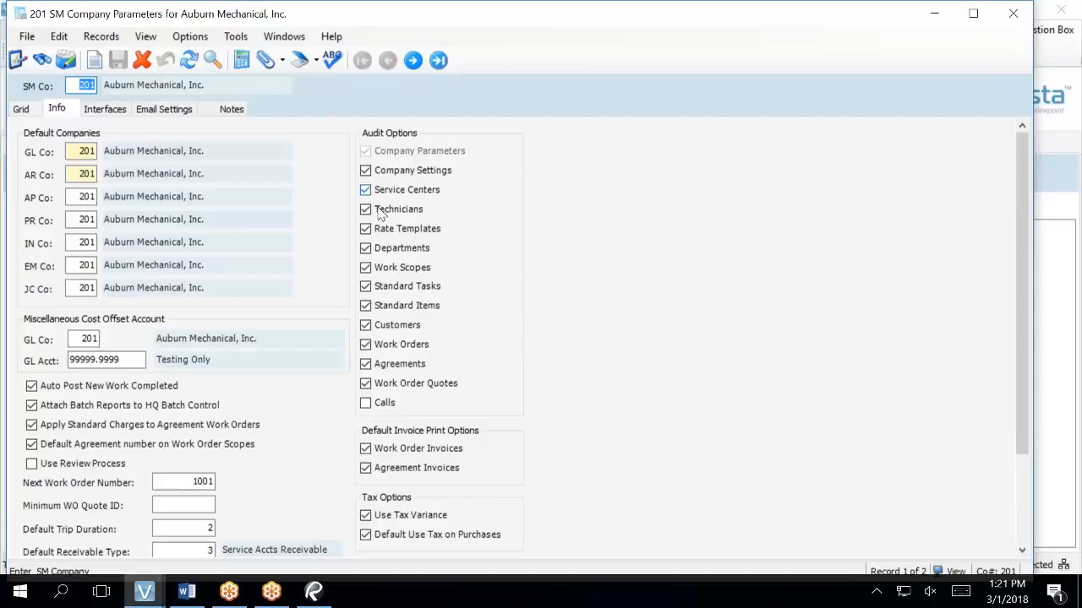
pyautogui.click(364, 406)
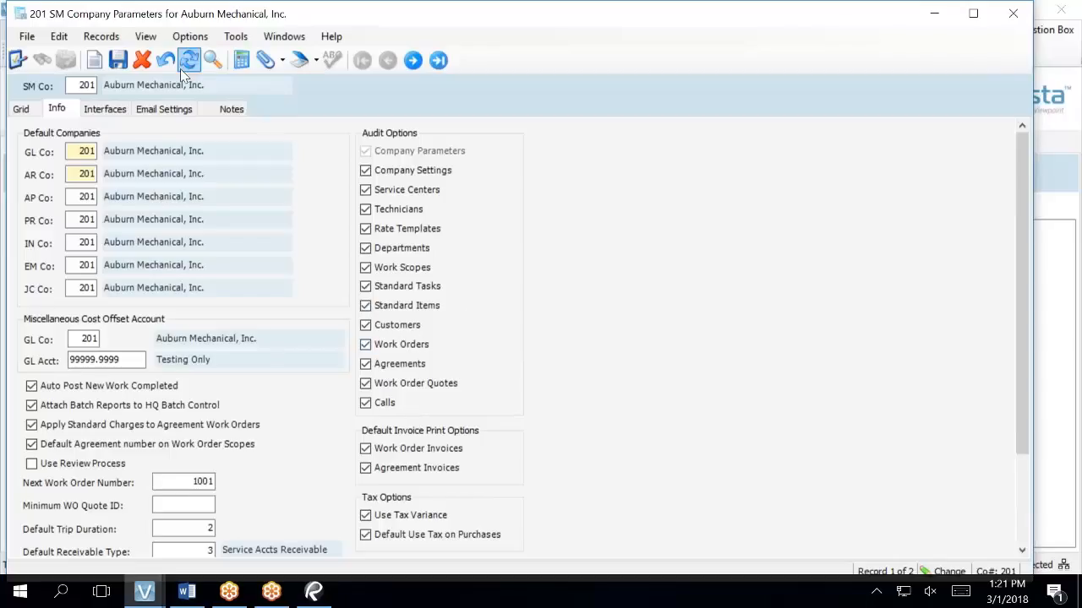
pyautogui.click(115, 60)
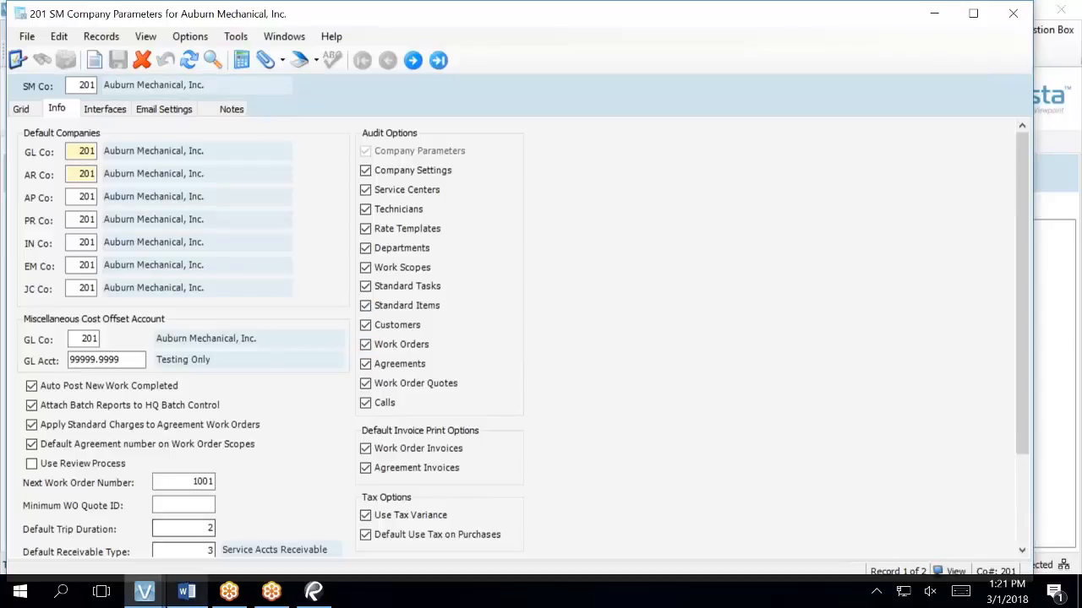
# Set the HQ Audit Detail report's beginning and ending table names to SMWorkOrder, preview the report and close the preview.
pyautogui.moveTo(144, 592)
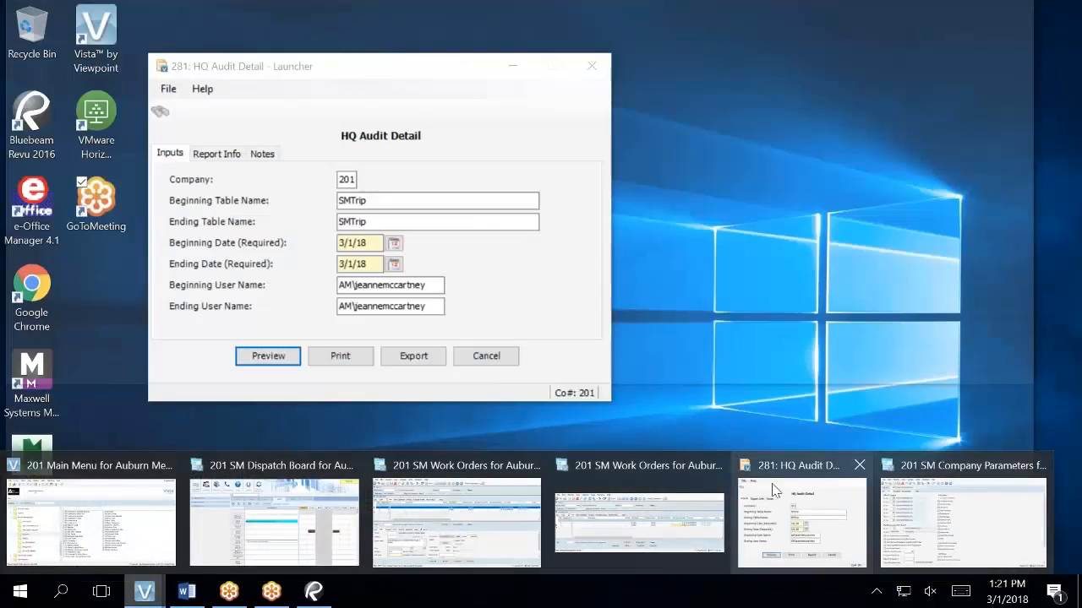
pyautogui.click(772, 486)
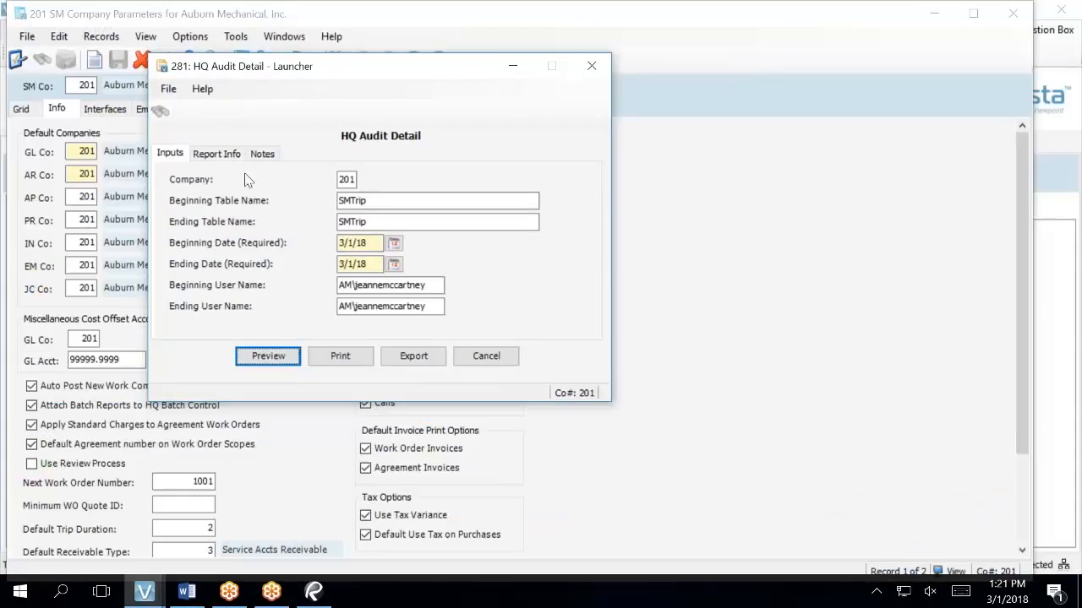
pyautogui.click(386, 203)
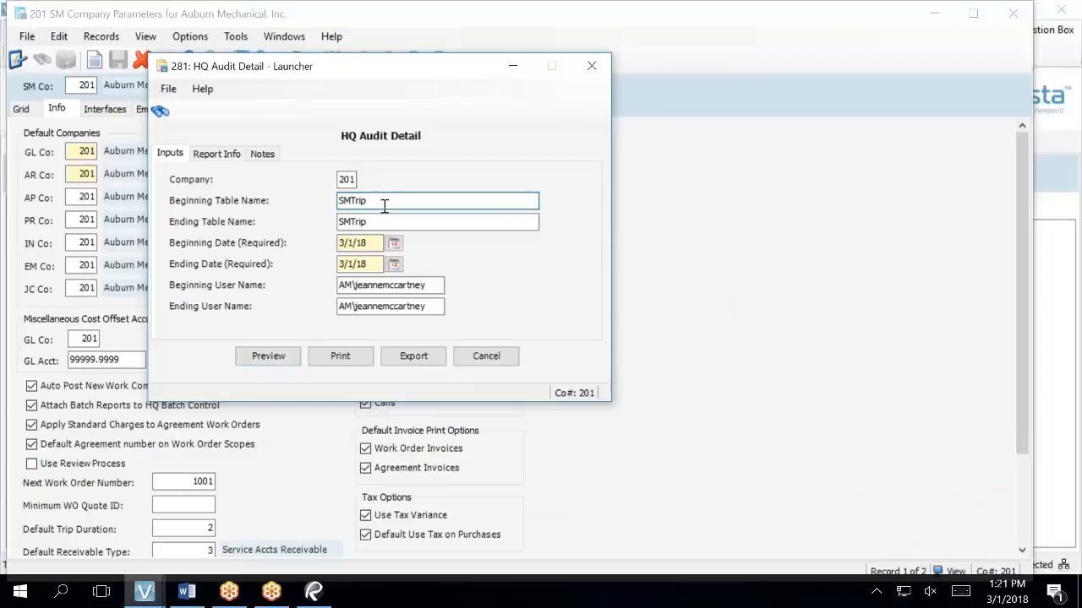
pyautogui.press('F4')
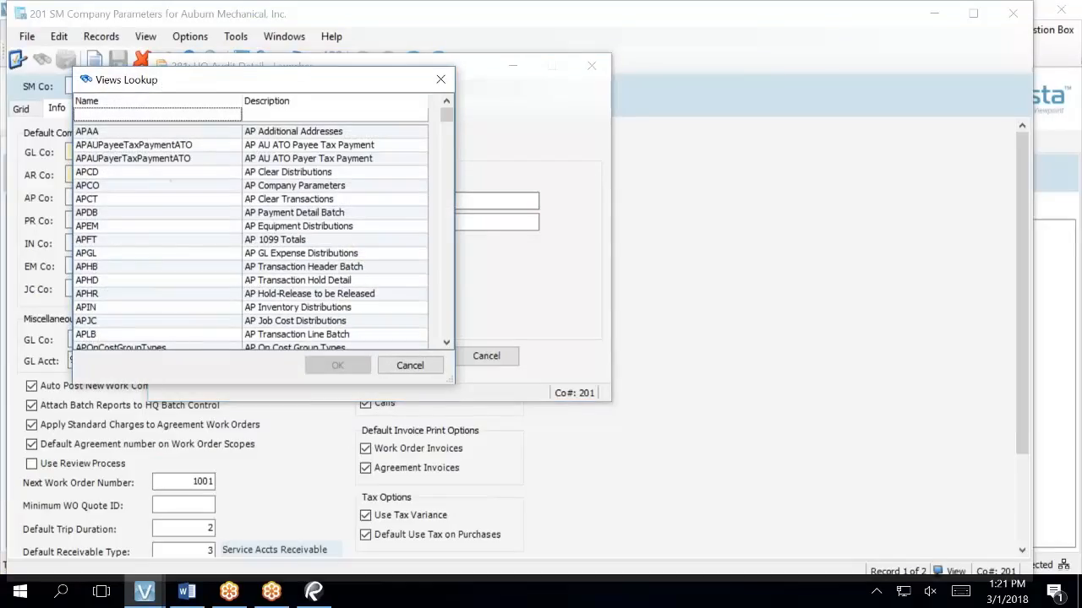
pyautogui.write('SM')
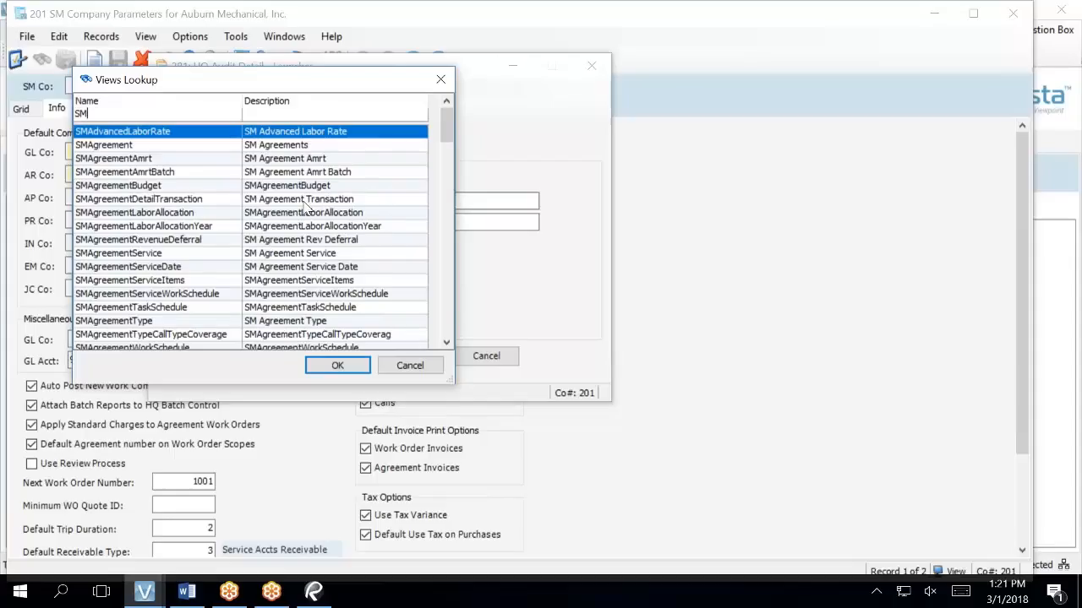
pyautogui.scroll(-3, 304, 215)
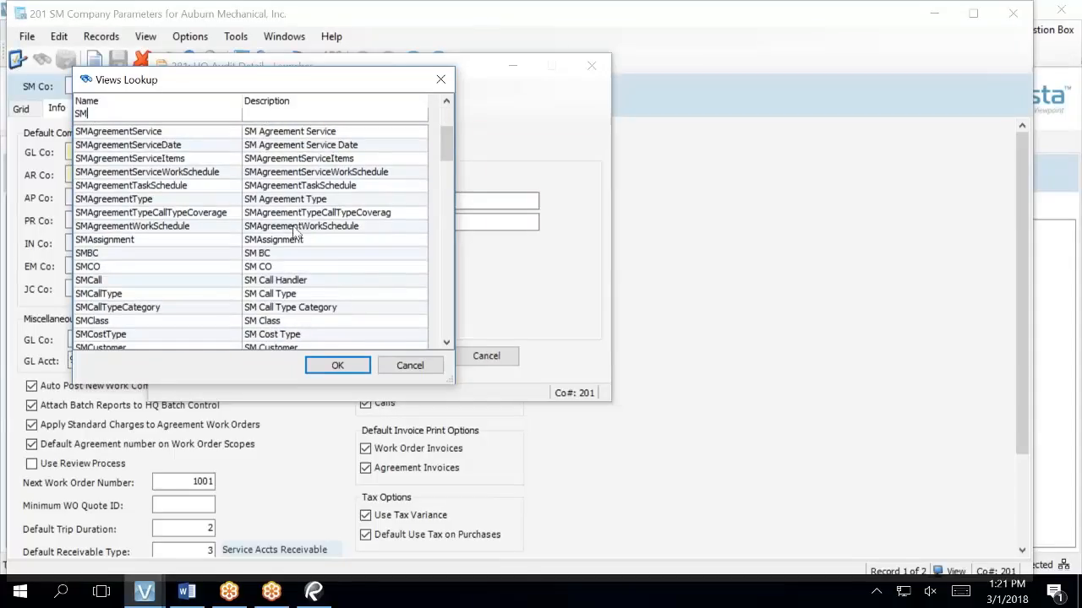
pyautogui.scroll(-15, 294, 232)
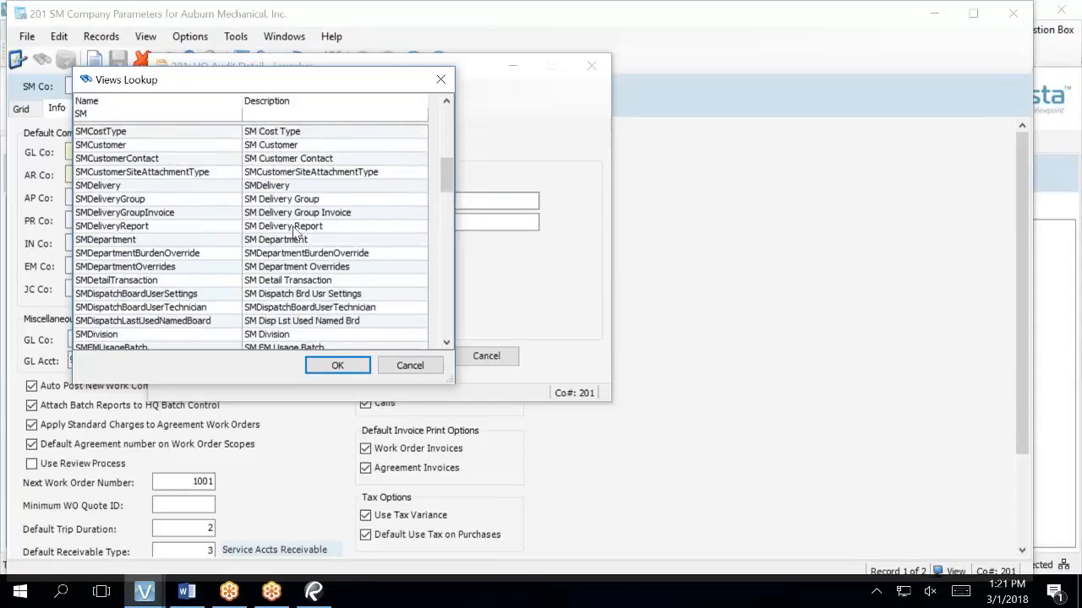
pyautogui.scroll(-9, 281, 258)
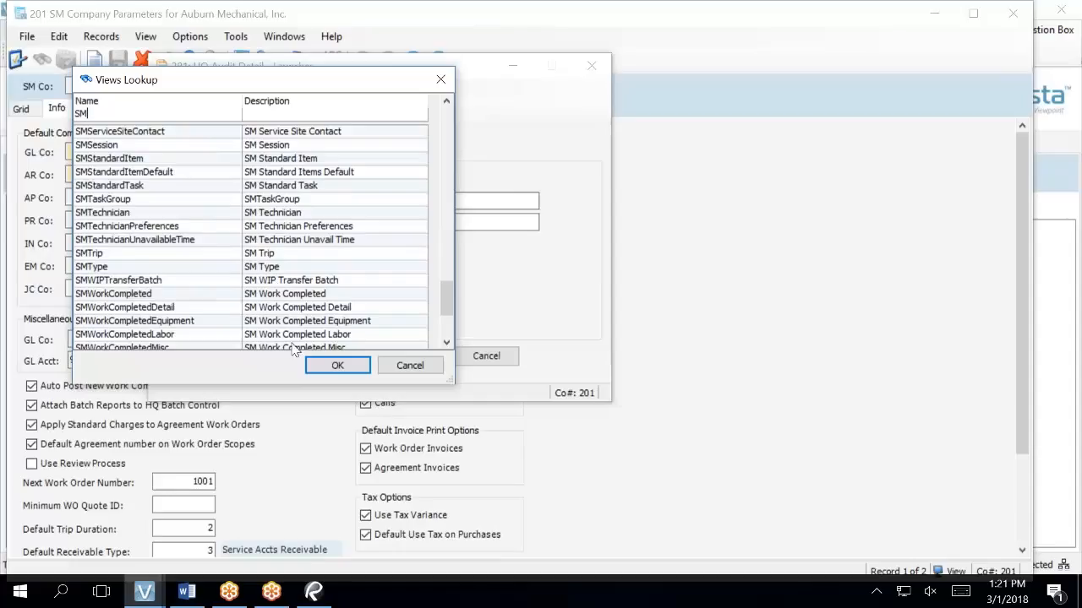
pyautogui.scroll(-1, 287, 331)
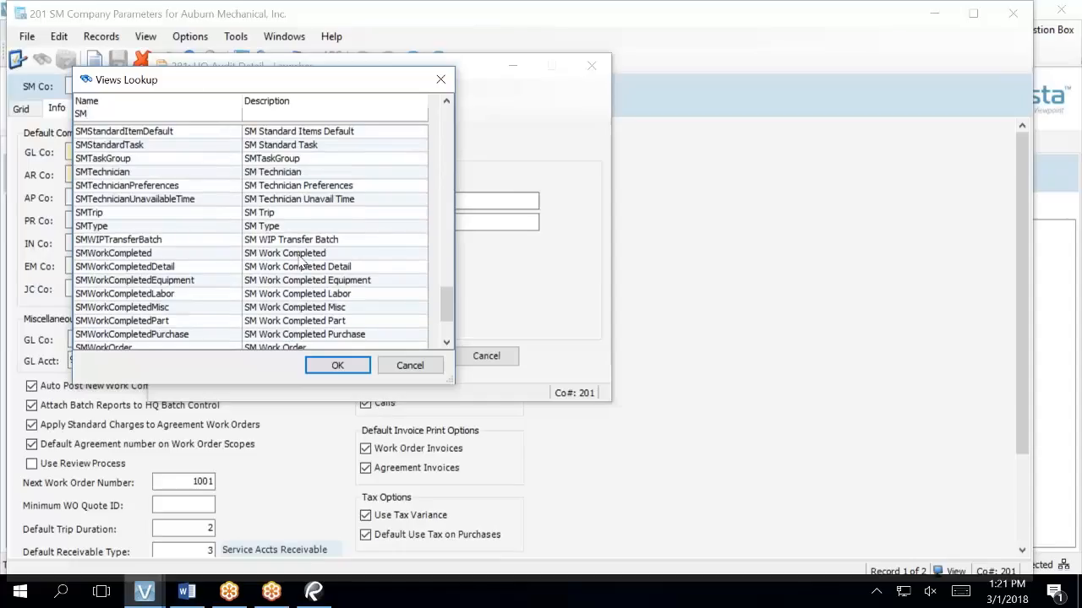
pyautogui.scroll(-1, 138, 268)
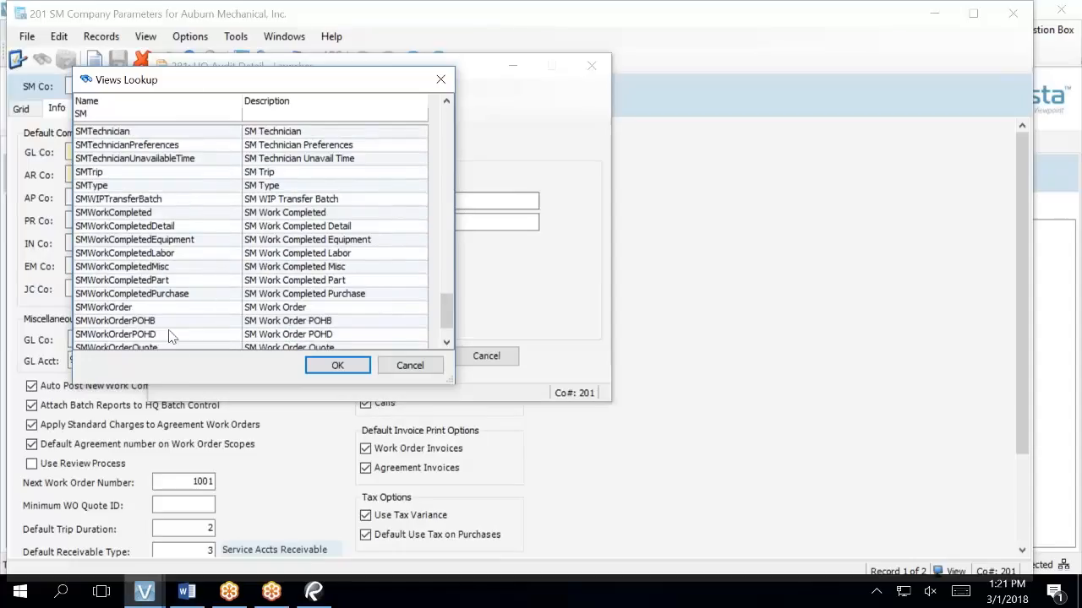
pyautogui.click(190, 311)
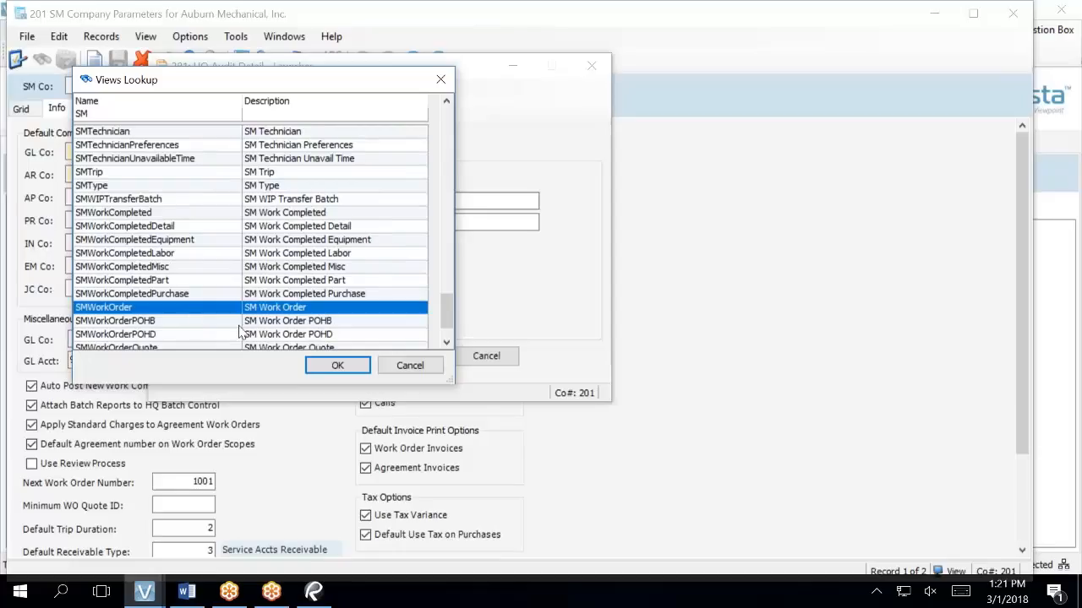
pyautogui.click(336, 366)
pyautogui.click(267, 356)
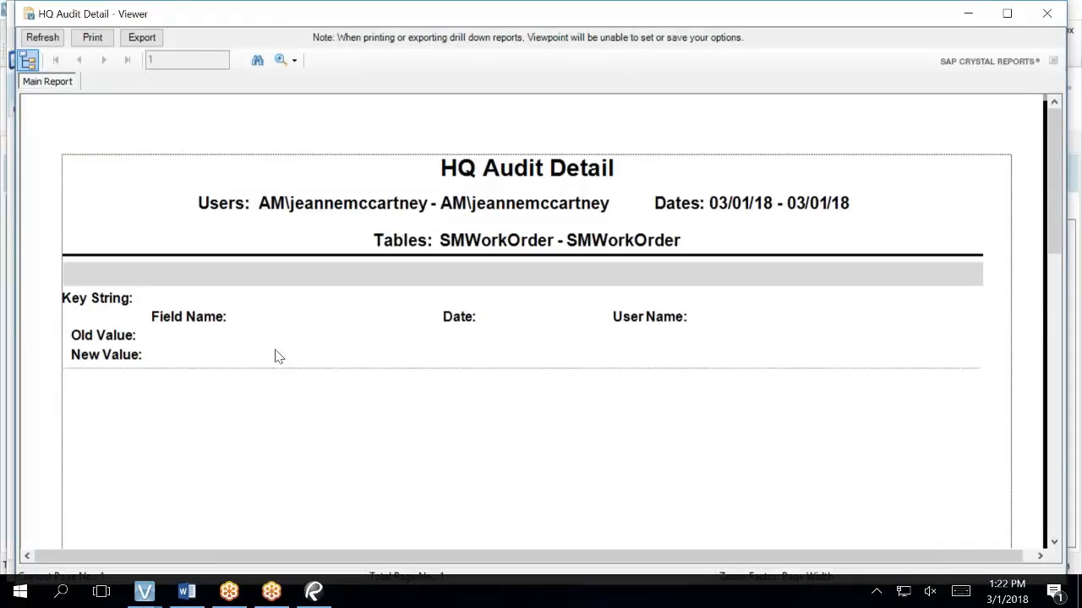
pyautogui.click(1060, 12)
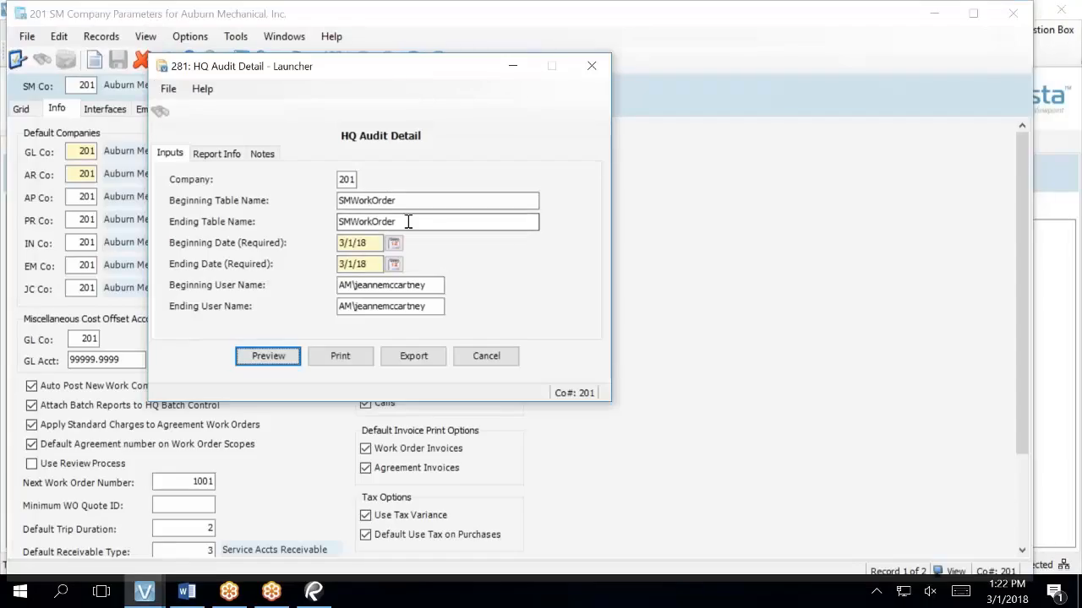
# Set the HQ Audit Detail report's date range to begin 2/27/18 and end 3/3/18.
pyautogui.click(370, 263)
pyautogui.click(372, 244)
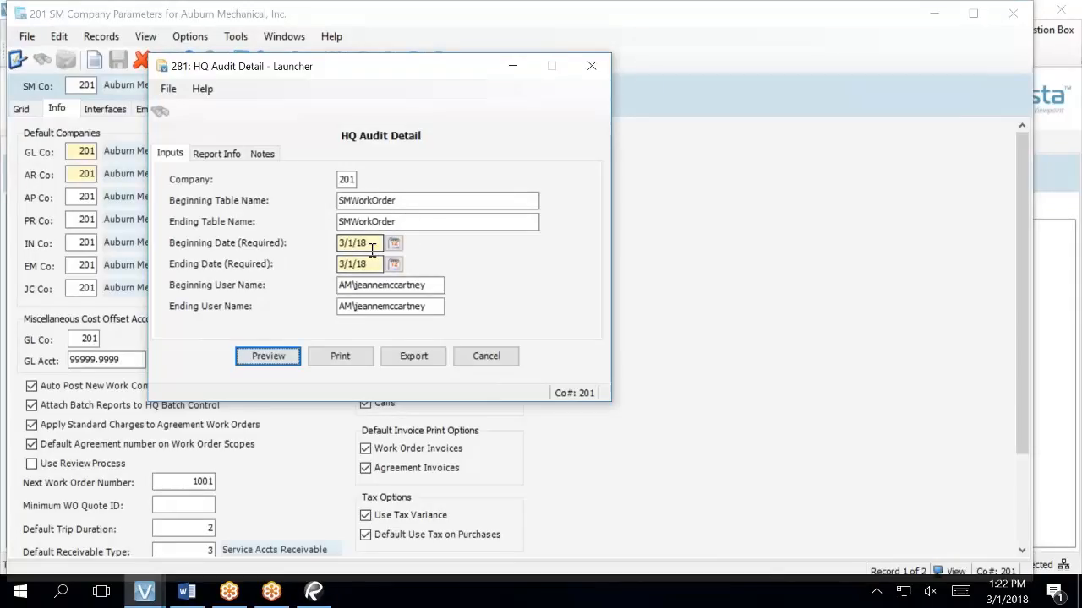
pyautogui.moveTo(373, 244); pyautogui.dragTo(278, 244)
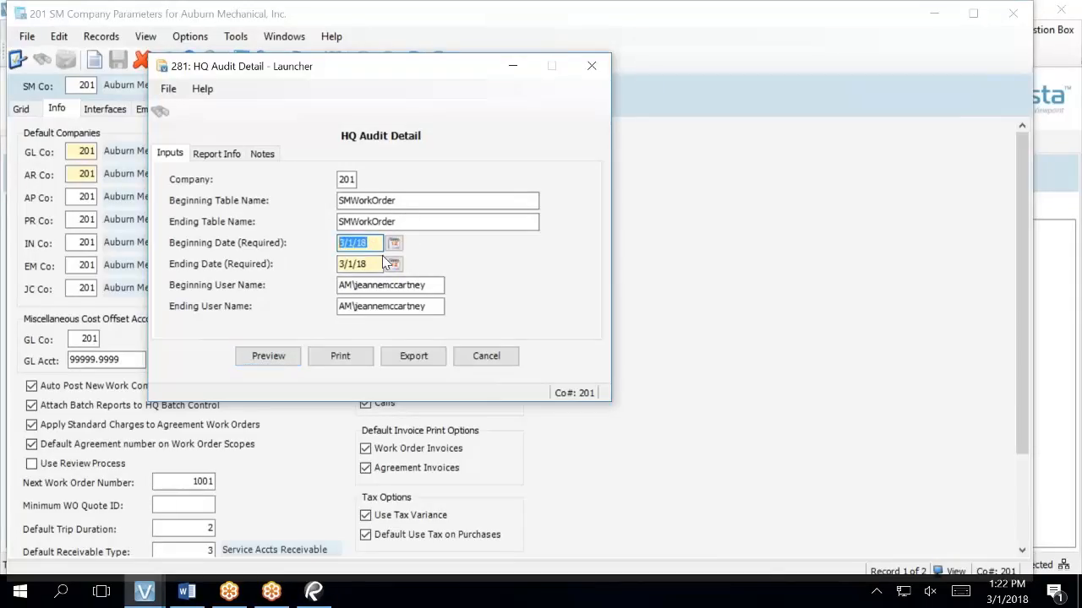
pyautogui.write('2/28/18')
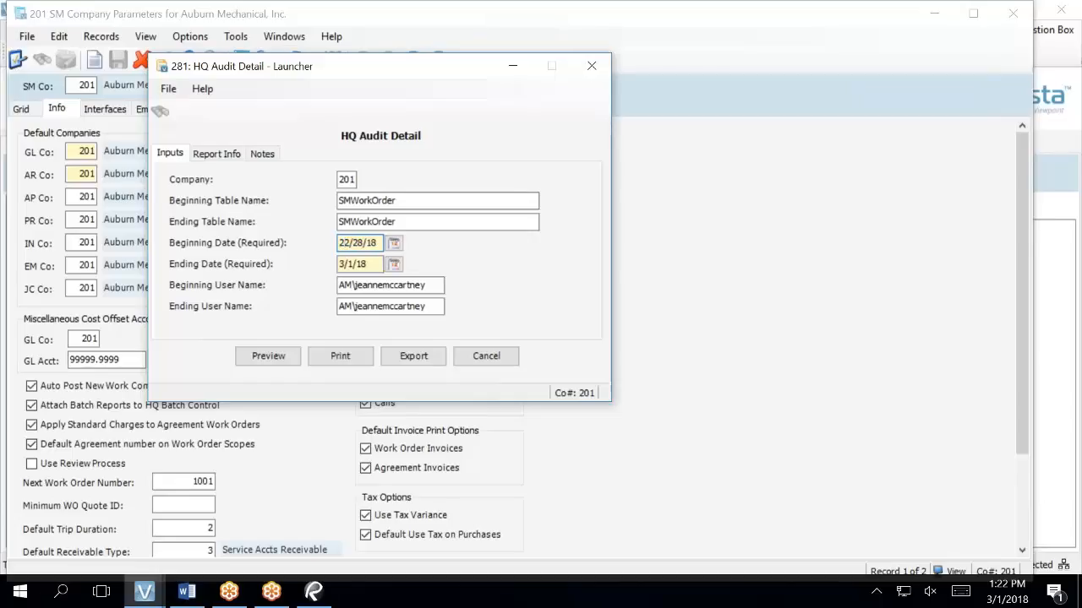
pyautogui.doubleClick(366, 243)
pyautogui.press('BackSpace')
pyautogui.write('-2')
pyautogui.press('Tab')
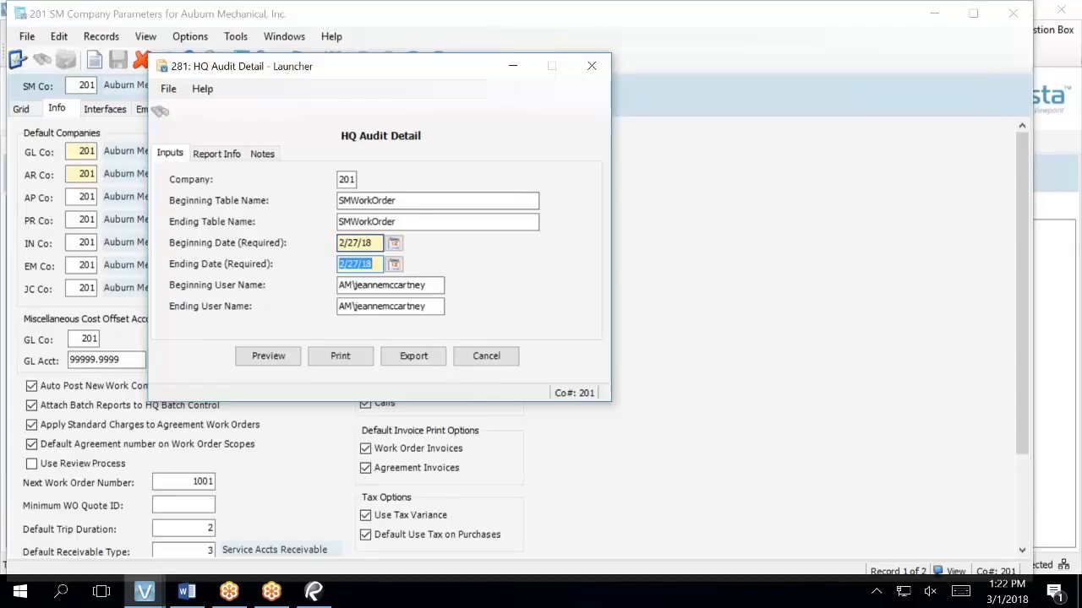
pyautogui.write('-2')
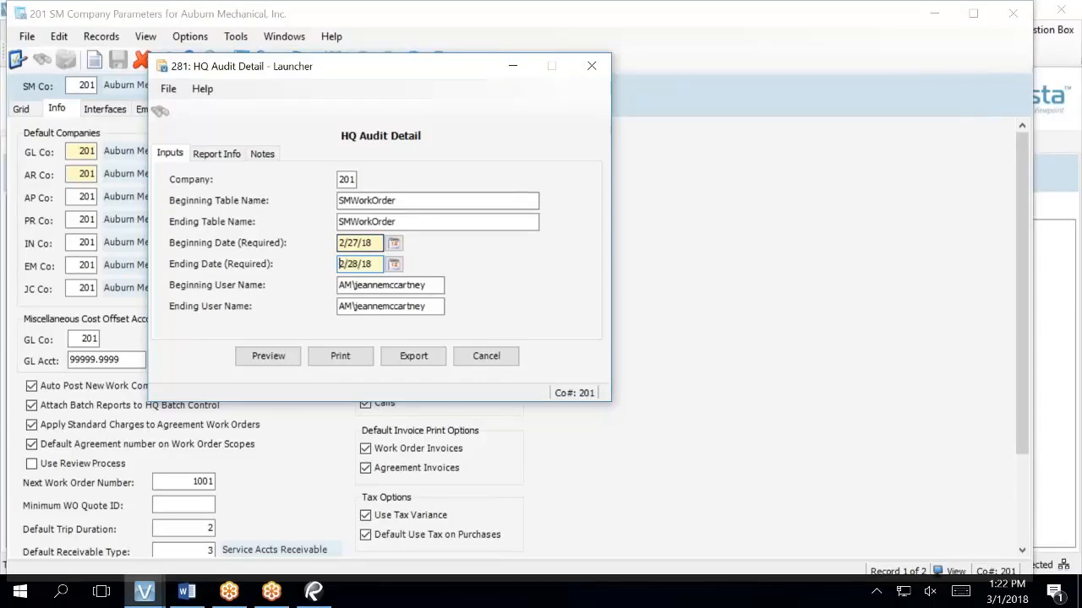
pyautogui.press('Tab')
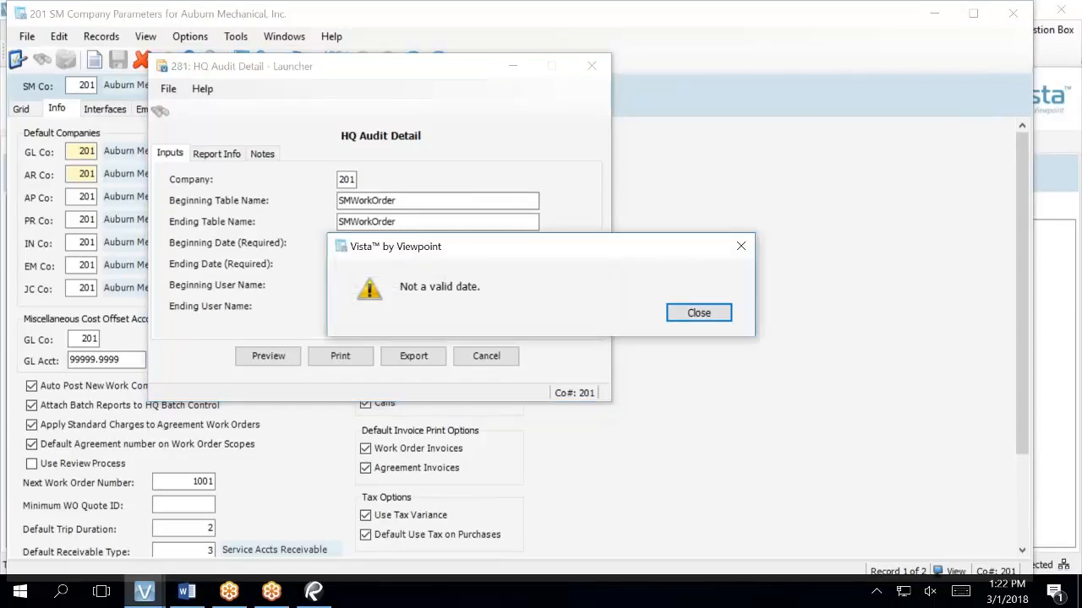
pyautogui.press('Return')
pyautogui.click(360, 271)
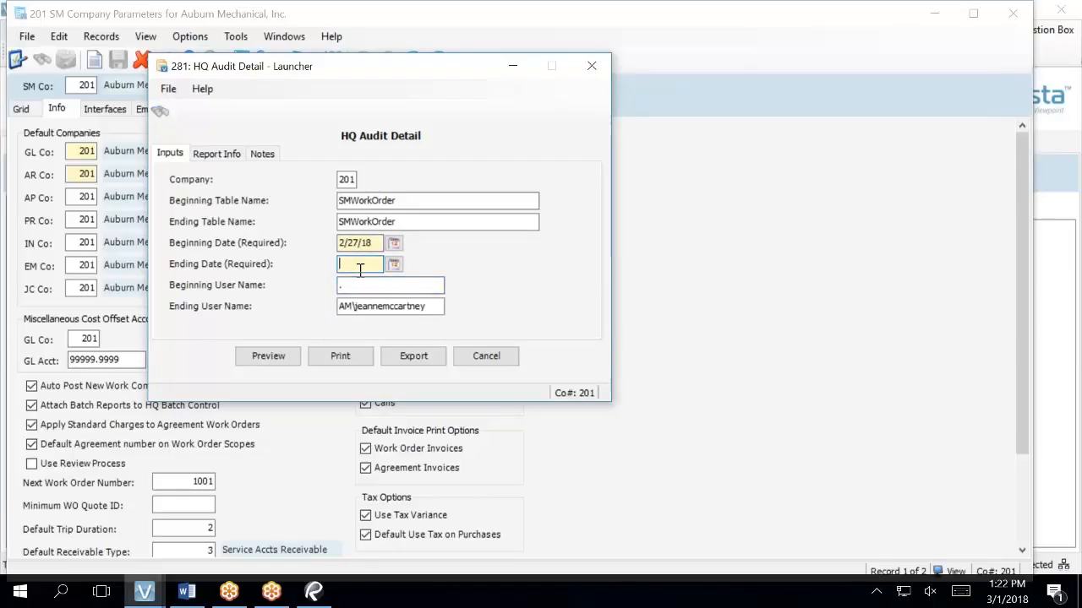
pyautogui.write('+2')
pyautogui.press('Tab')
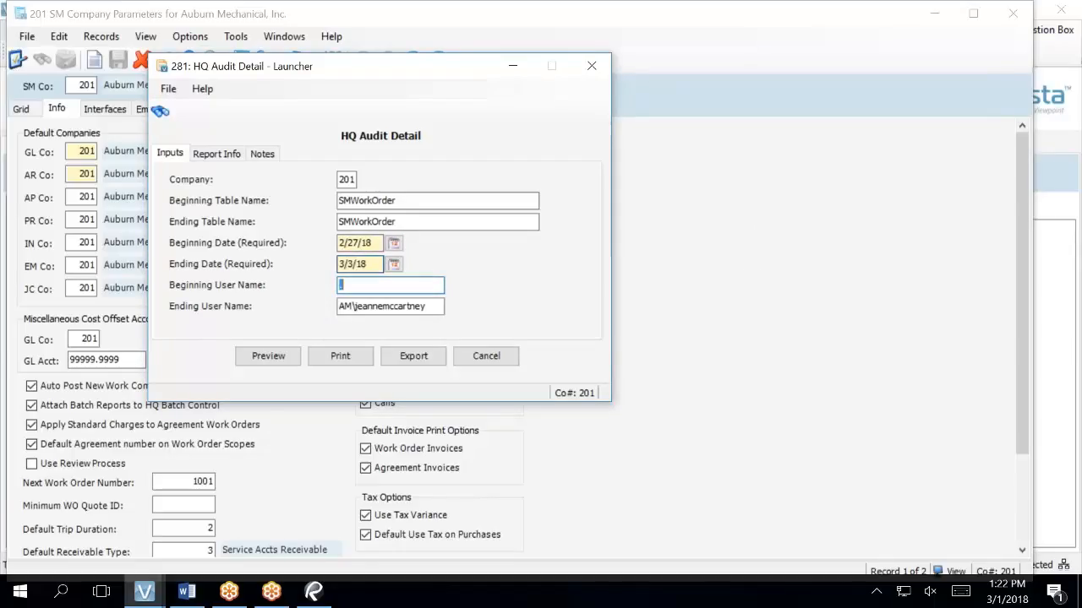
# Look up the same user again as the report's beginning user name, preview the SMWorkOrder audit report and close the preview.
pyautogui.press('F4')
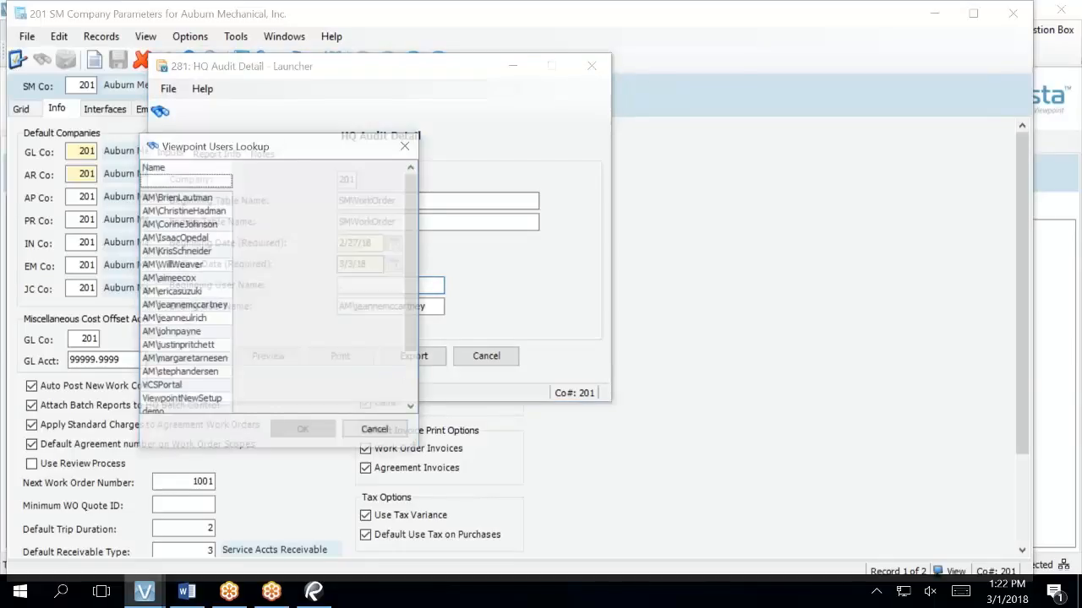
pyautogui.click(226, 310)
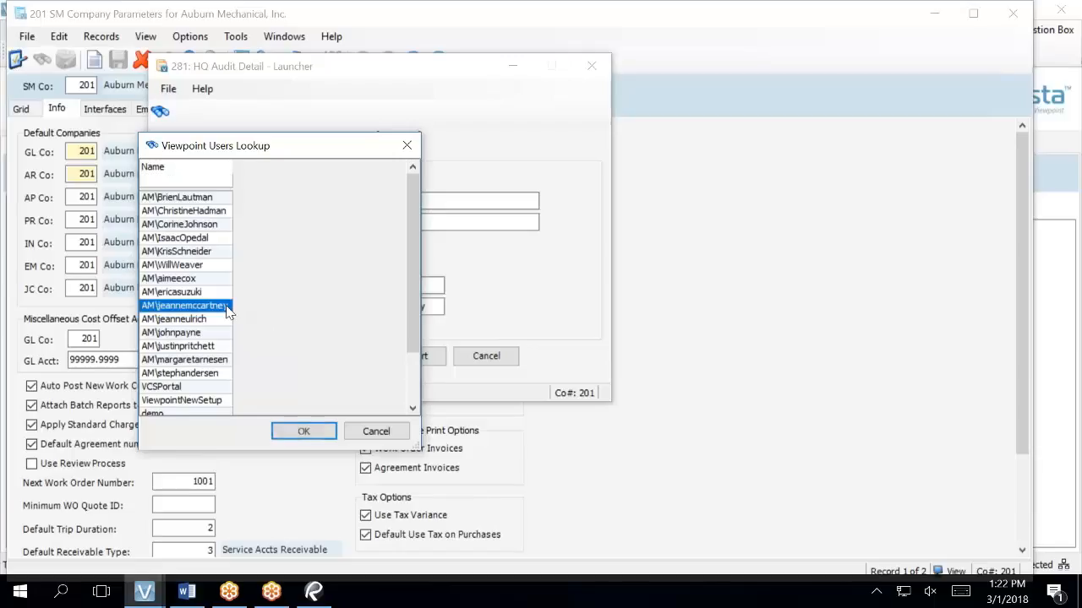
pyautogui.click(296, 431)
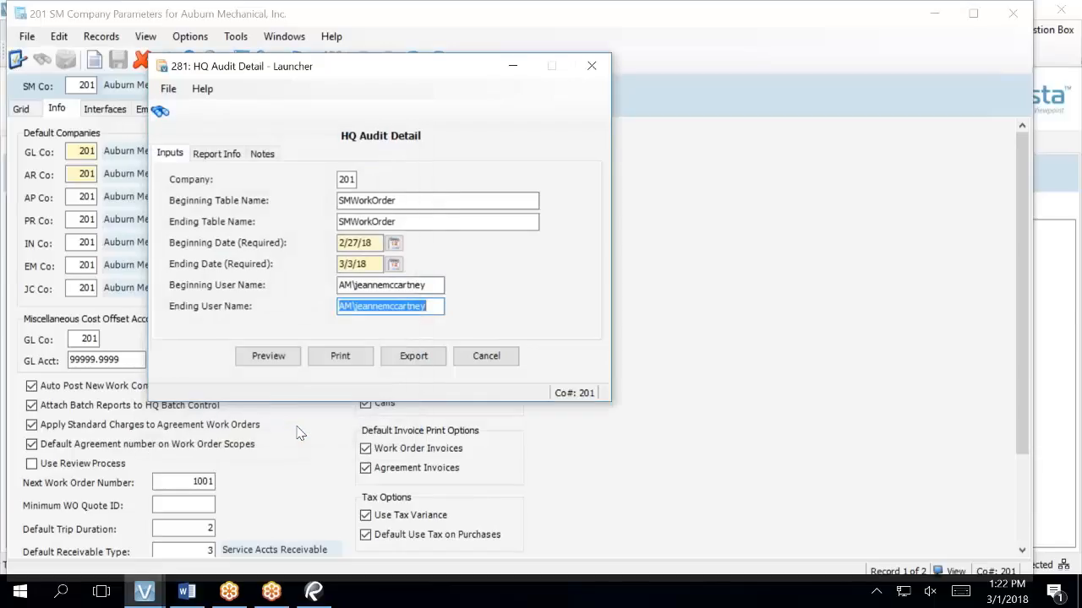
pyautogui.click(276, 362)
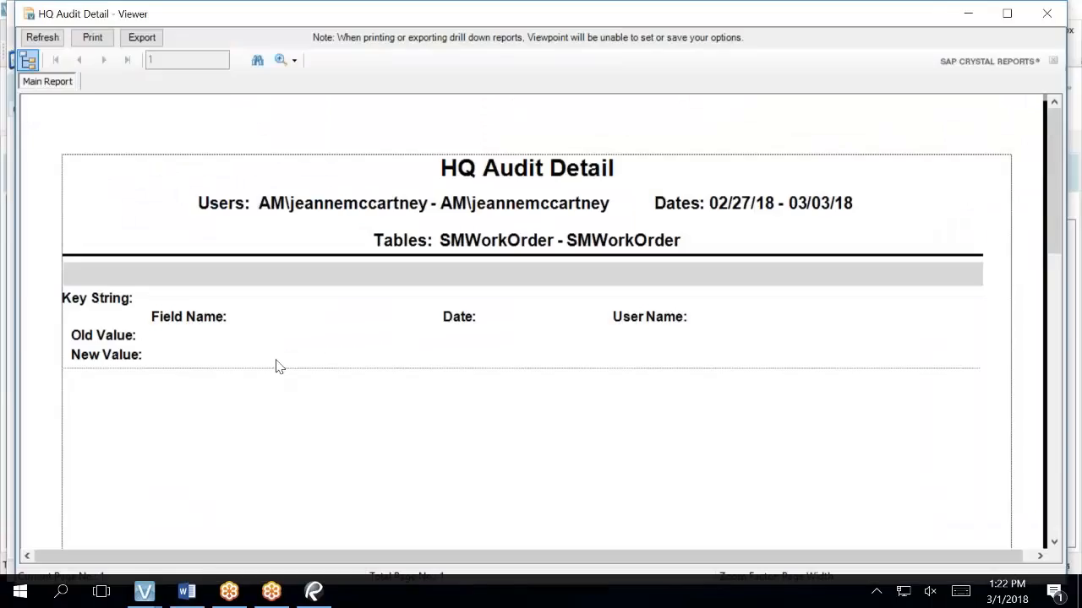
pyautogui.click(1047, 13)
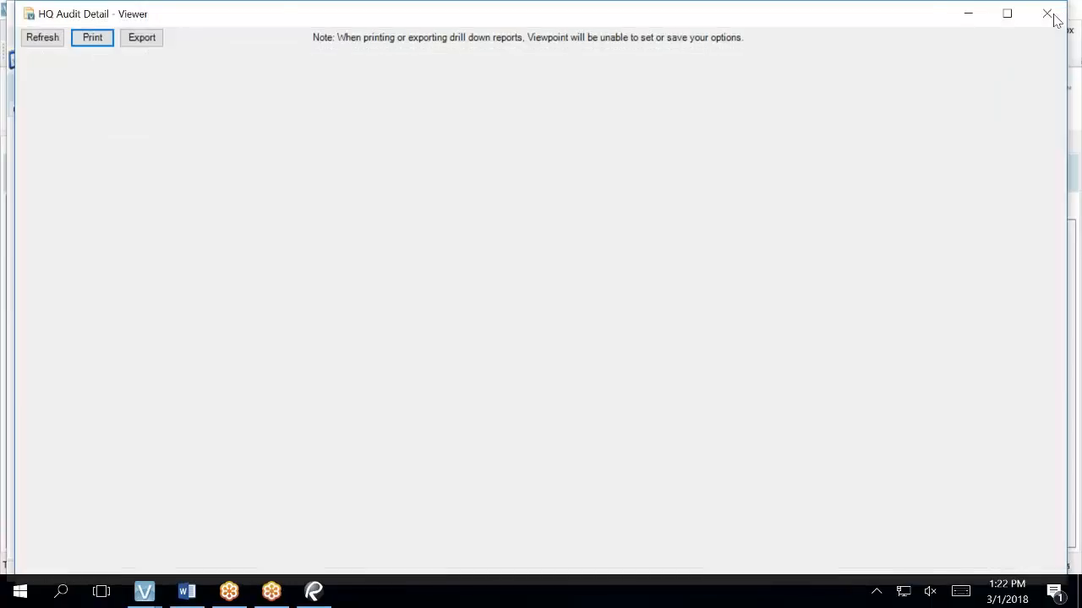
# Clear the beginning and ending user names, preview the SMWorkOrder audit report for all users and close the preview.
pyautogui.click(440, 288)
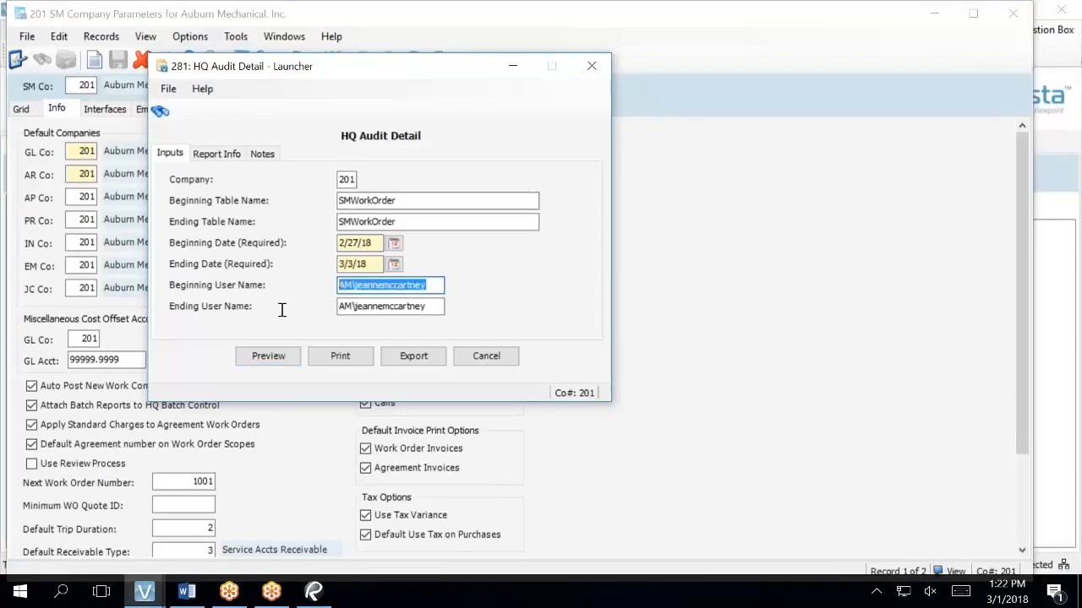
pyautogui.press('BackSpace')
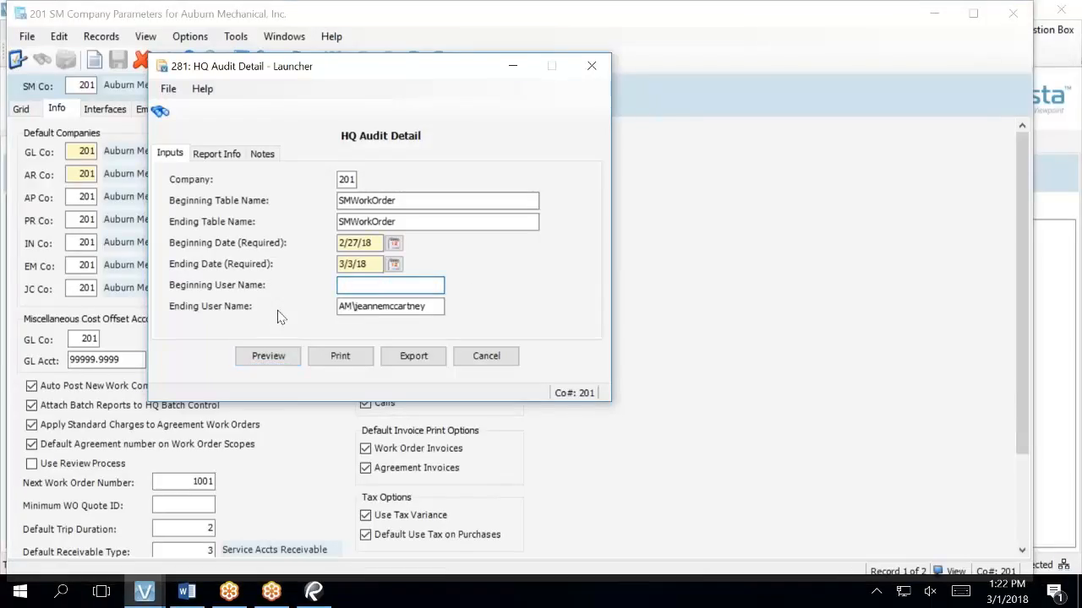
pyautogui.click(410, 307)
pyautogui.press('BackSpace')
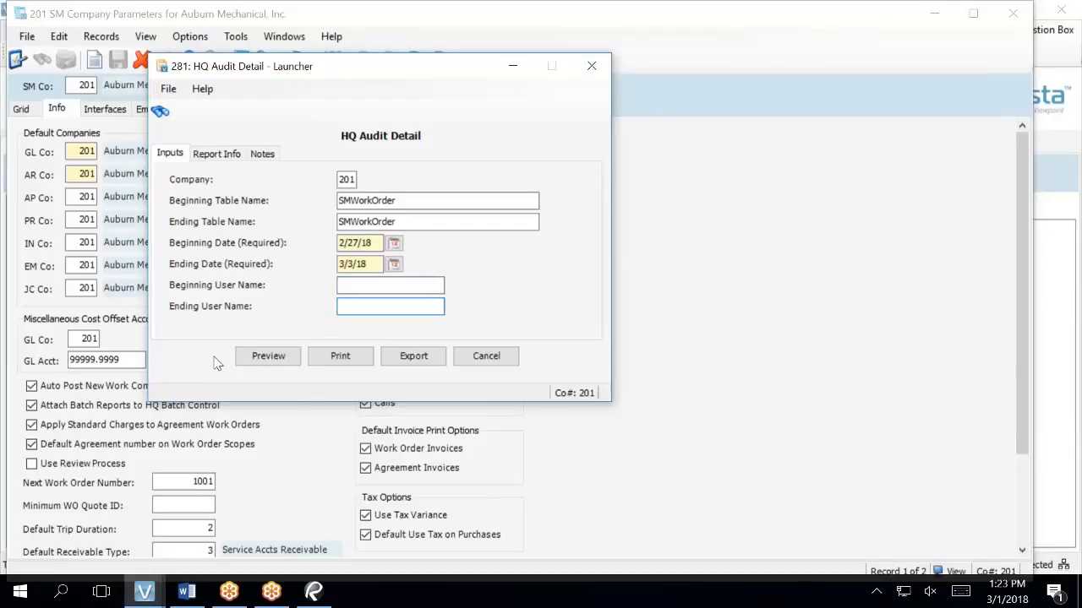
pyautogui.click(269, 358)
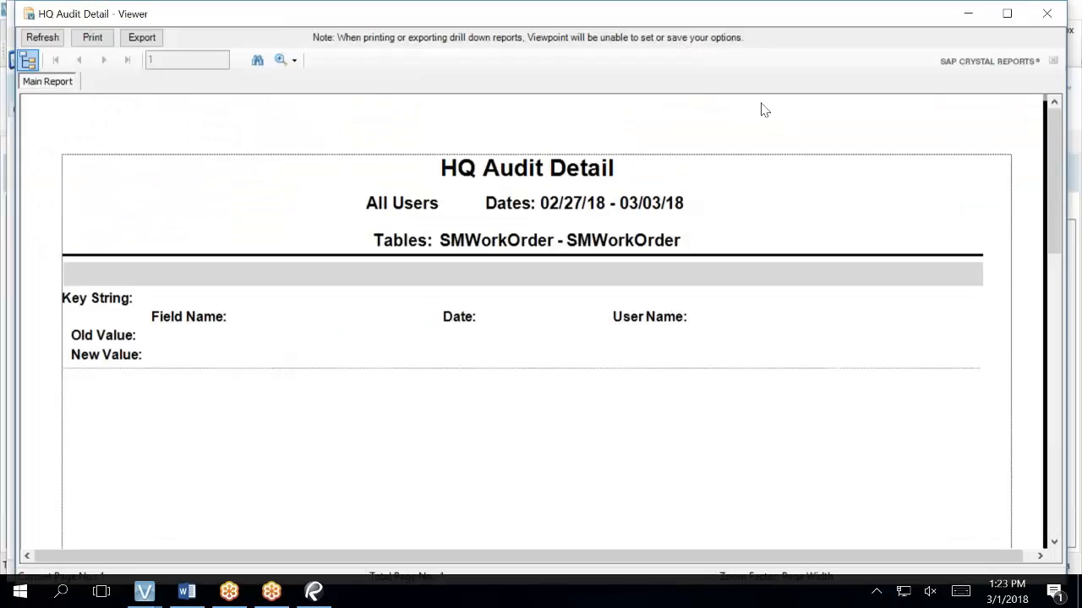
pyautogui.click(1046, 19)
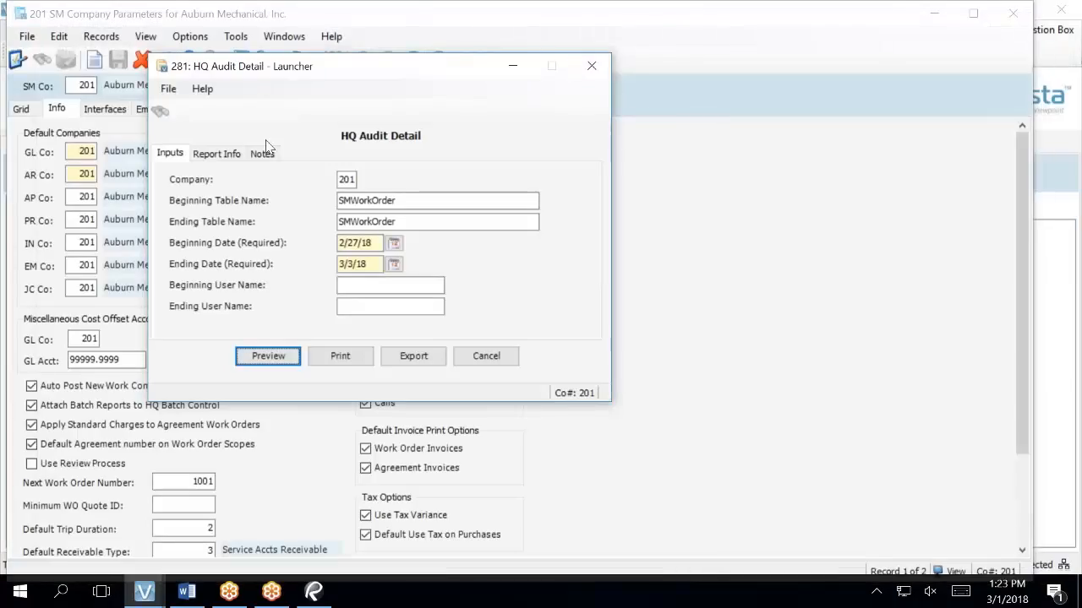
# Read the HQ Audit Detail report's description, and close both the report launcher and SM Company Parameters.
pyautogui.click(229, 153)
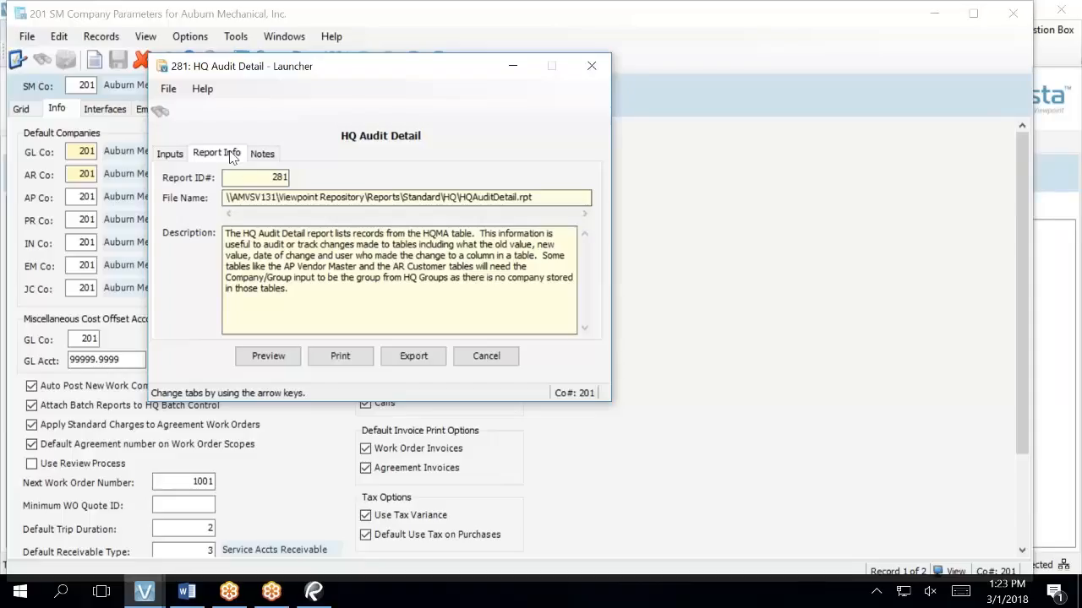
pyautogui.click(174, 157)
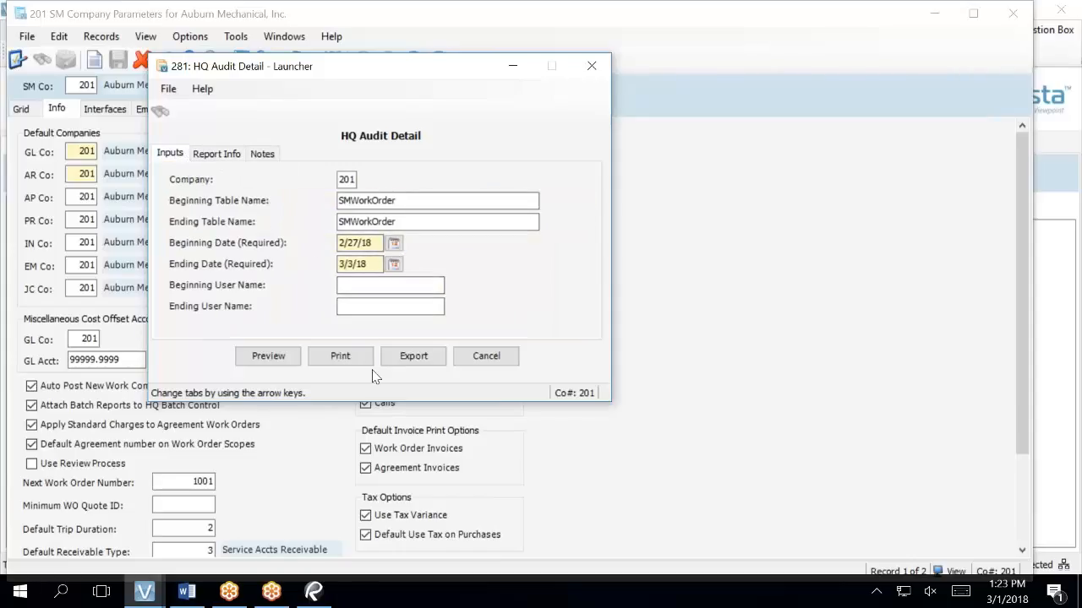
pyautogui.click(478, 358)
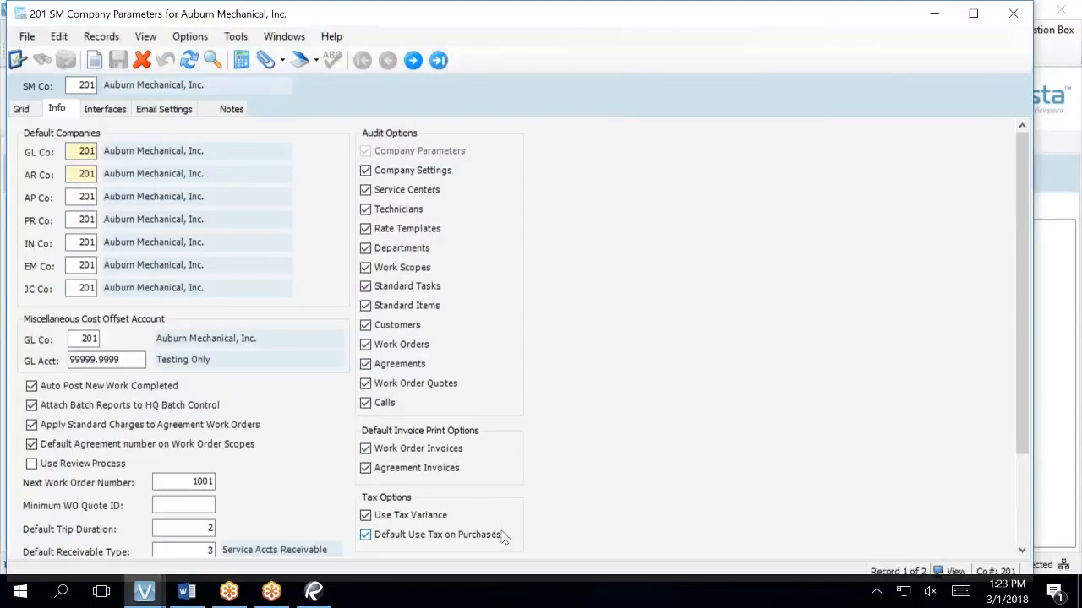
pyautogui.scroll(-3, 614, 449)
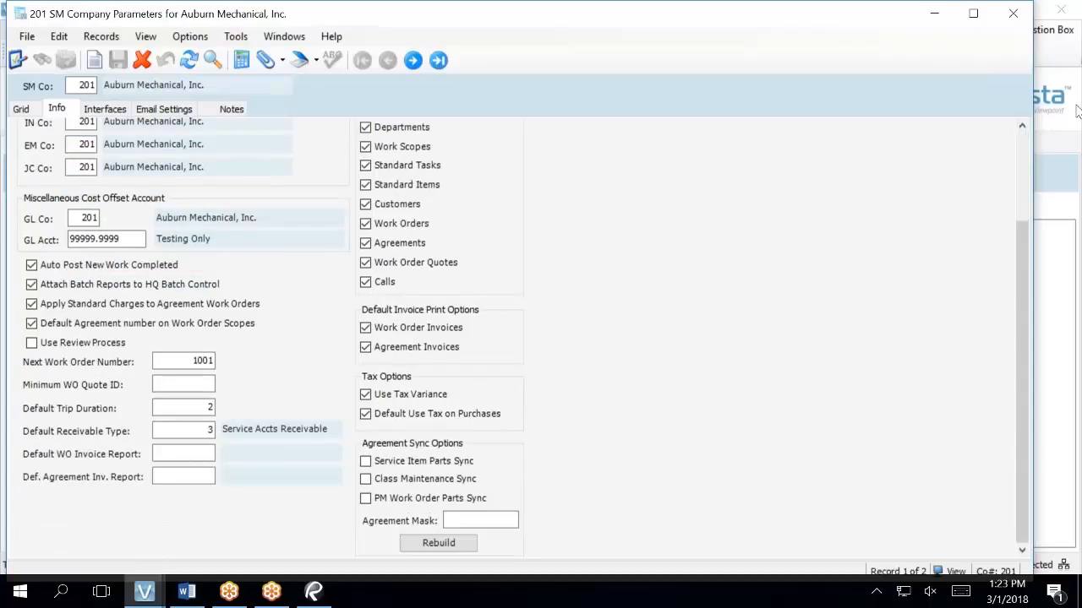
pyautogui.click(1013, 15)
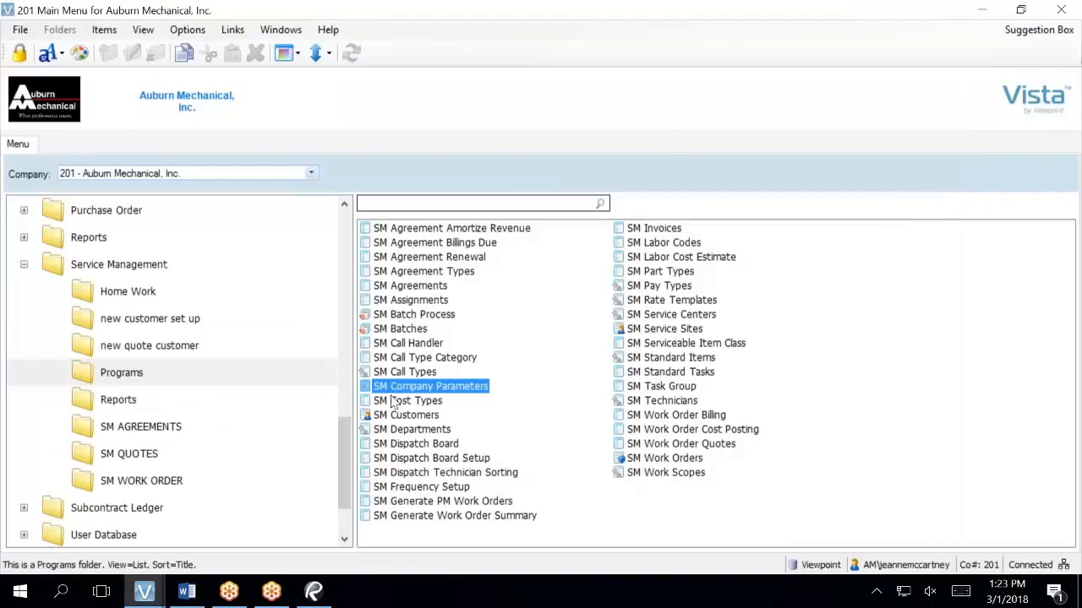
# Review the trips in the SM Work Orders window for work order 1001, and switch to the SM Dispatch Board.
pyautogui.moveTo(139, 597)
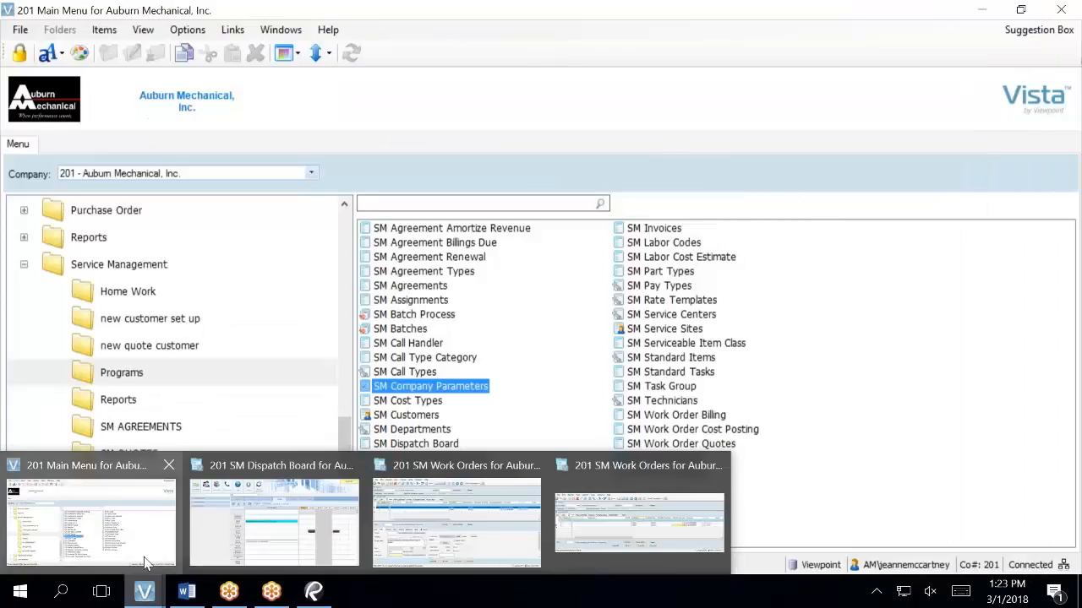
pyautogui.moveTo(294, 518)
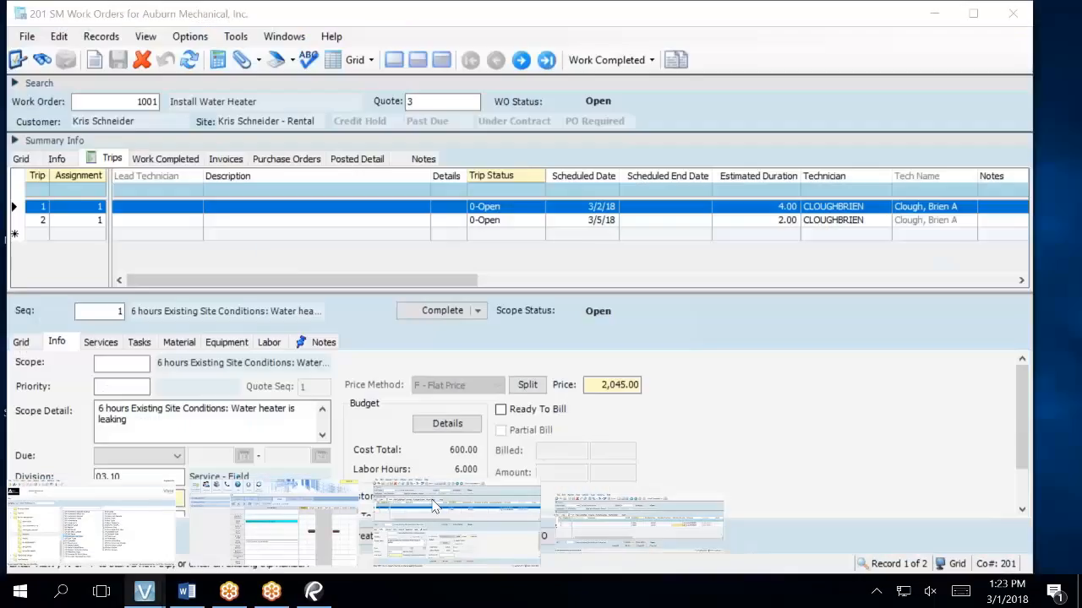
pyautogui.click(456, 520)
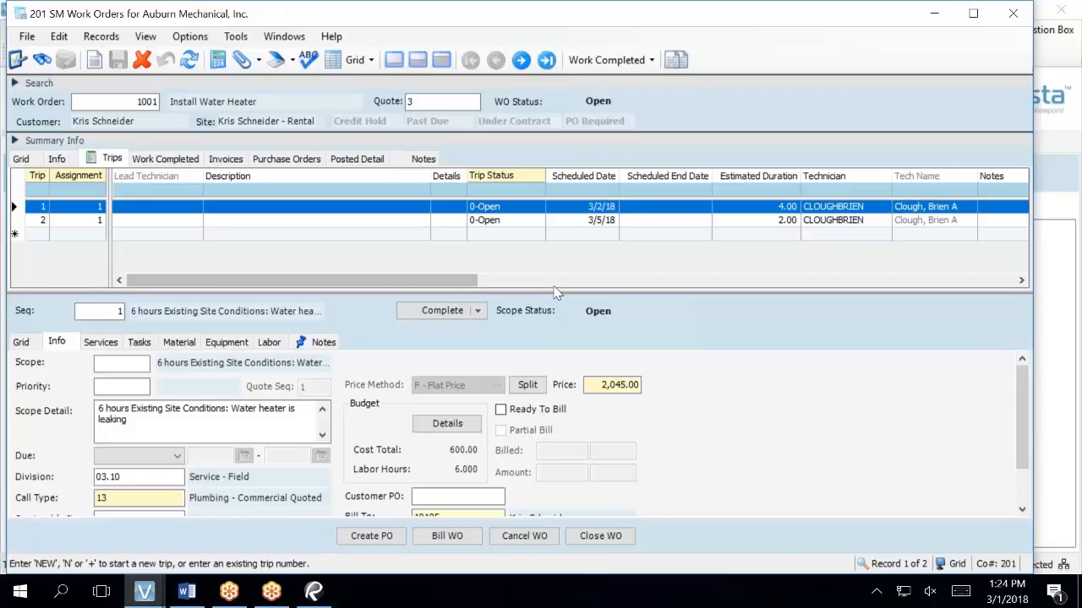
pyautogui.moveTo(147, 595)
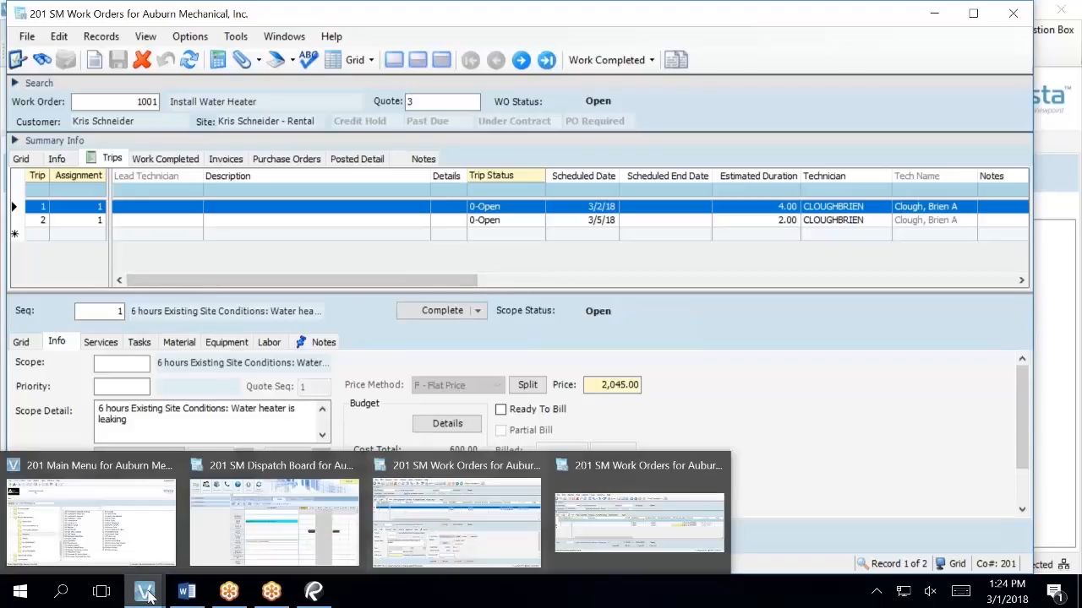
pyautogui.click(273, 519)
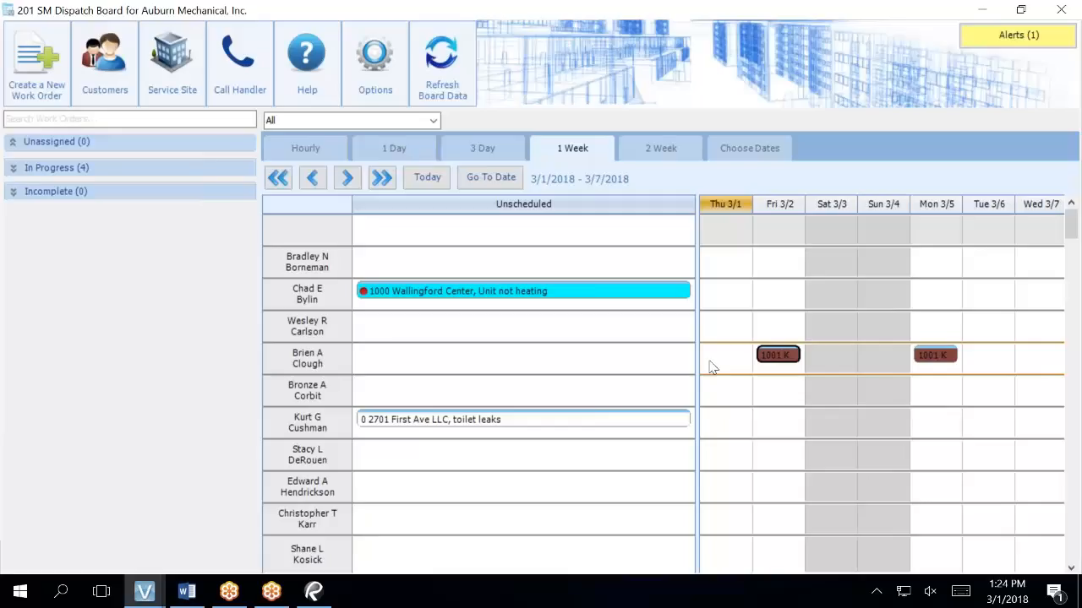
# Try to send the technician a notification for work order 1001's Friday 3/2 trip, and dismiss the message.
pyautogui.rightClick(785, 356)
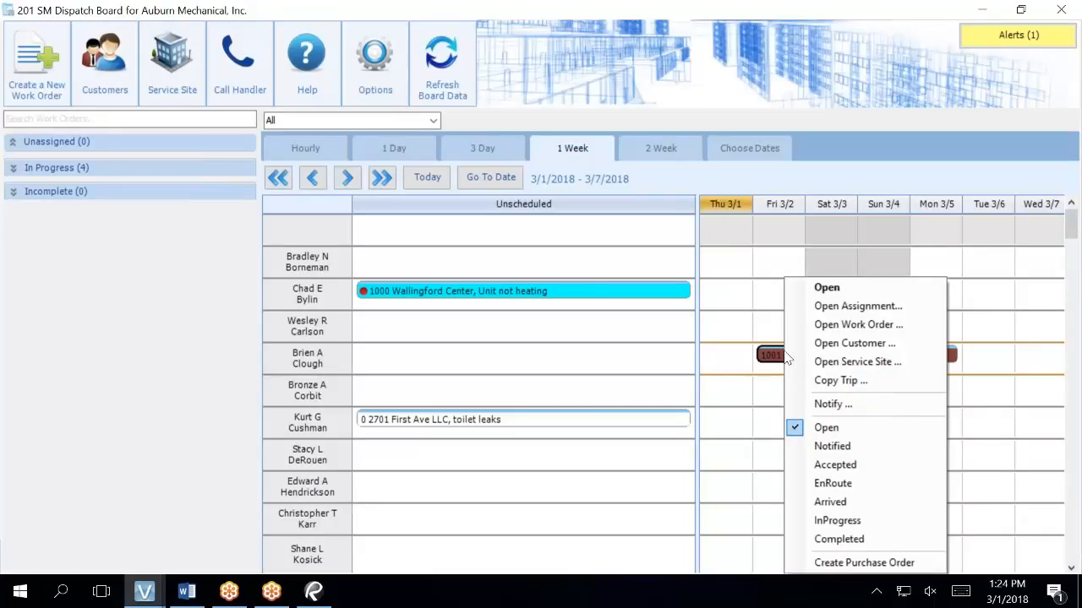
pyautogui.click(828, 406)
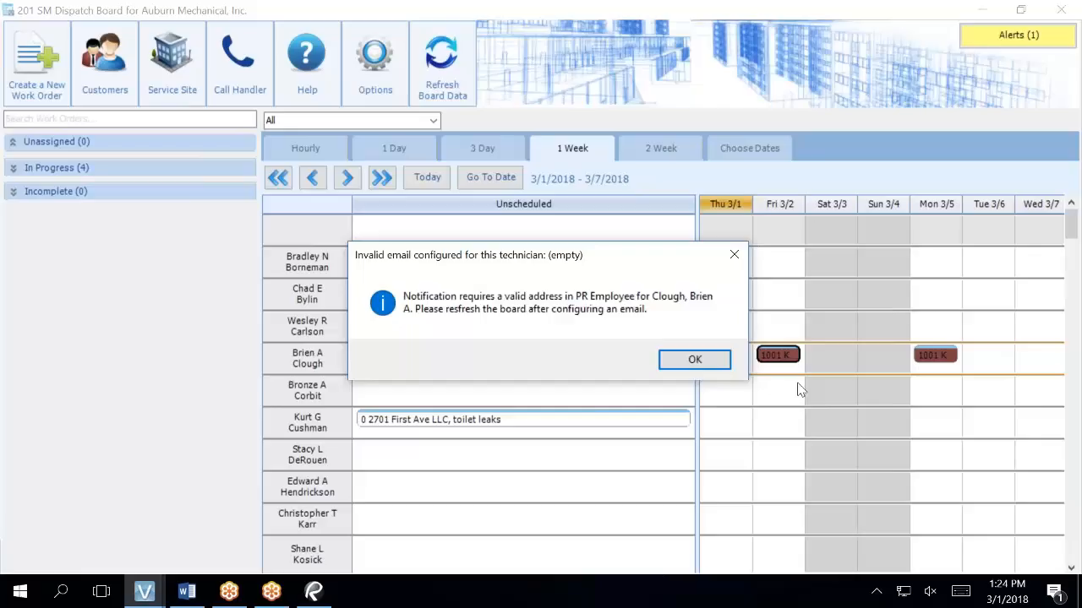
pyautogui.click(716, 361)
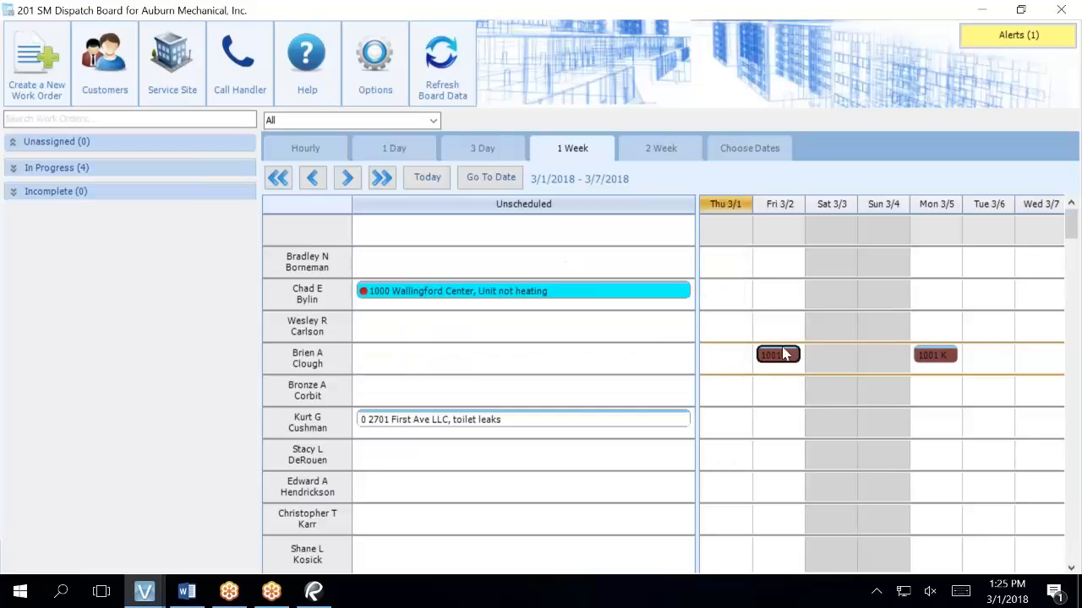
# Mark work order 1001's Friday 3/2 trip as Notified, dated 03/02/2018, with the notified time's minutes set to 30.
pyautogui.rightClick(784, 354)
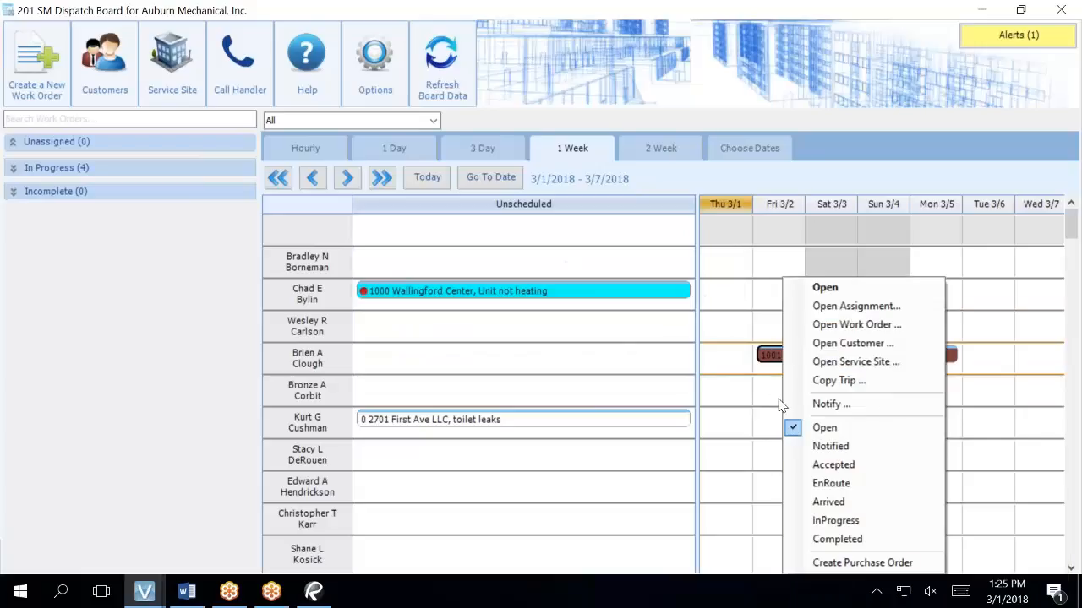
pyautogui.click(802, 453)
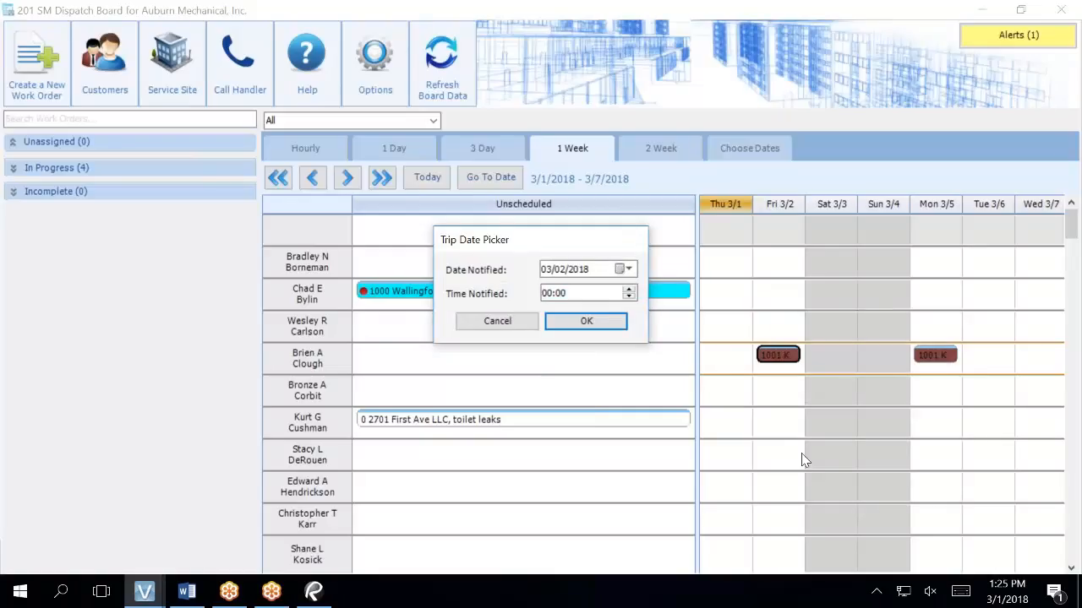
pyautogui.click(575, 292)
pyautogui.write('15')
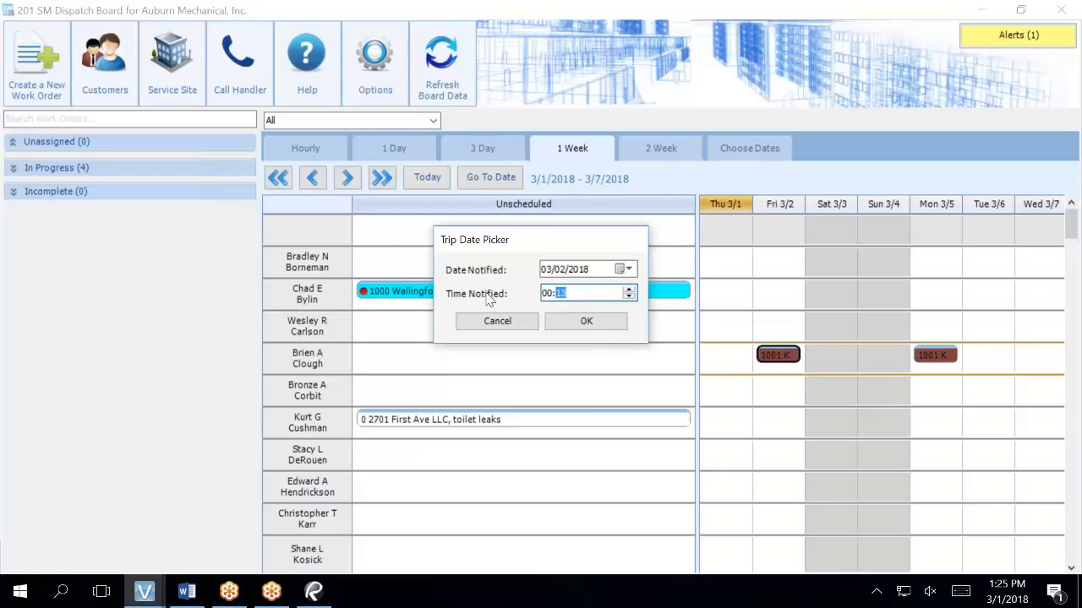
pyautogui.write('00')
pyautogui.click(563, 293)
pyautogui.write('30')
pyautogui.click(583, 326)
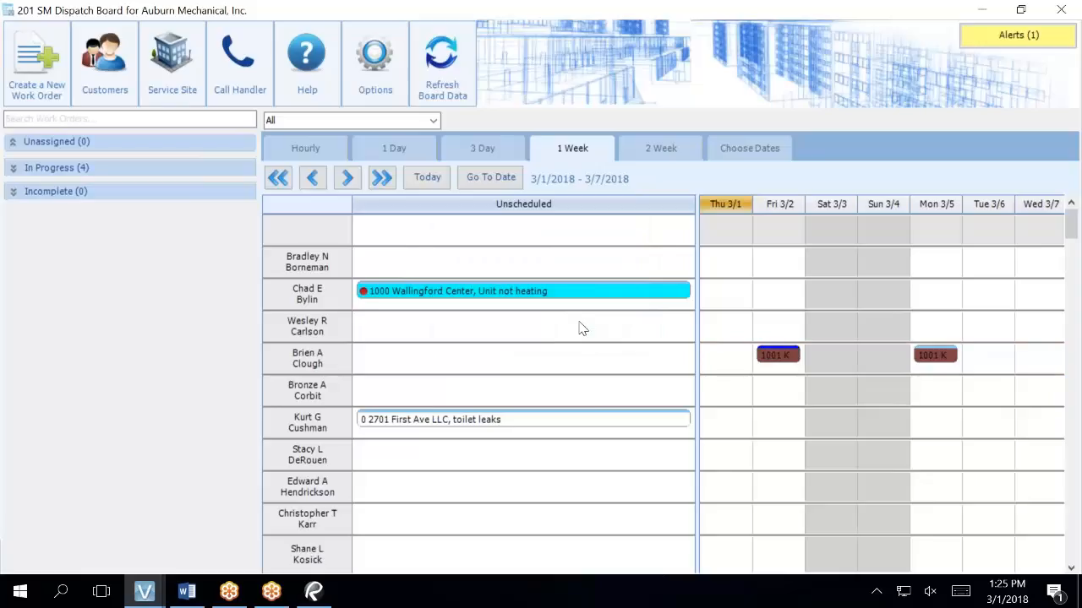
# Mark work order 1001's Friday 3/2 trip as Arrived, dated 03/02/2018, and adjust the arrival time's hour.
pyautogui.moveTo(773, 357)
pyautogui.moveTo(549, 294)
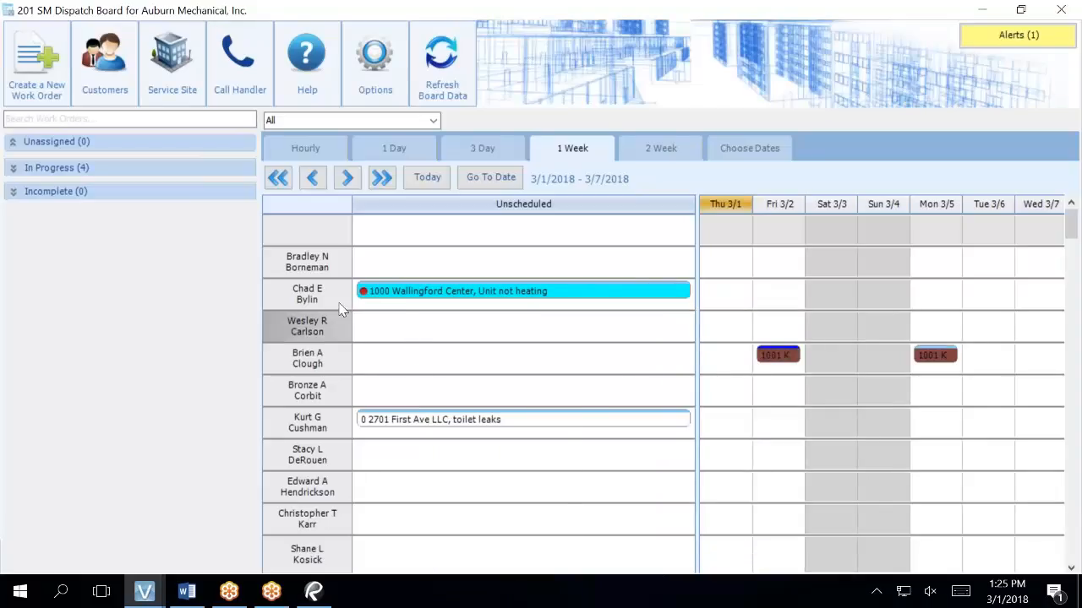
pyautogui.moveTo(368, 297)
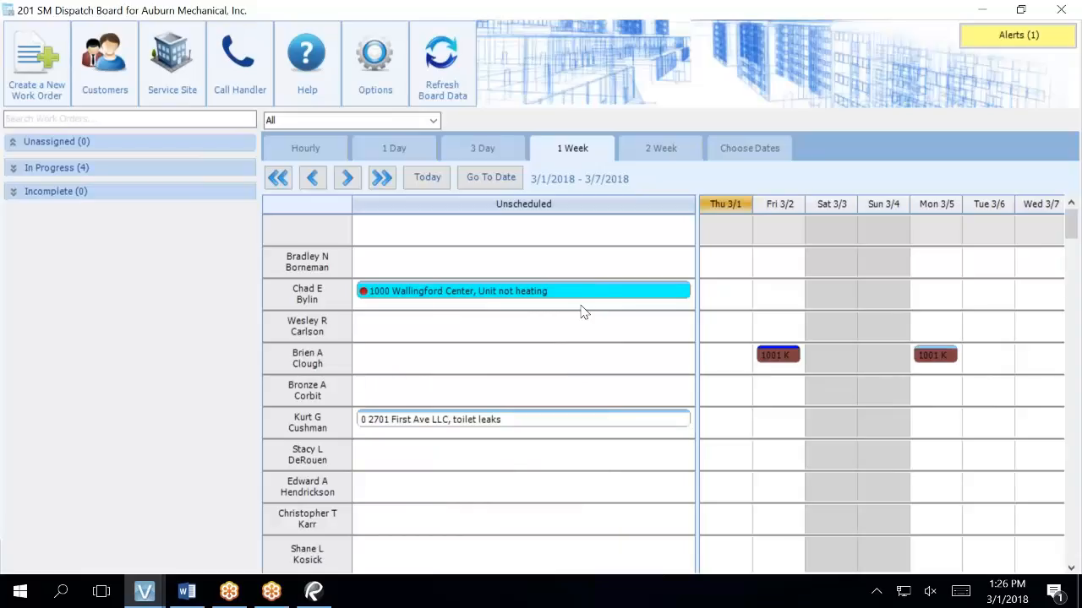
pyautogui.rightClick(762, 360)
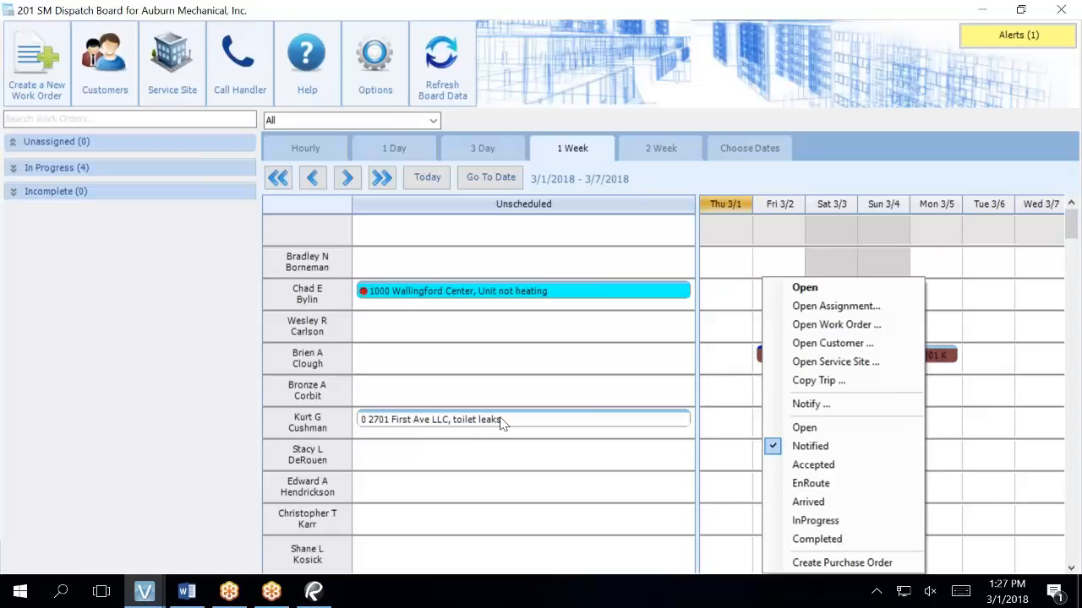
pyautogui.click(851, 503)
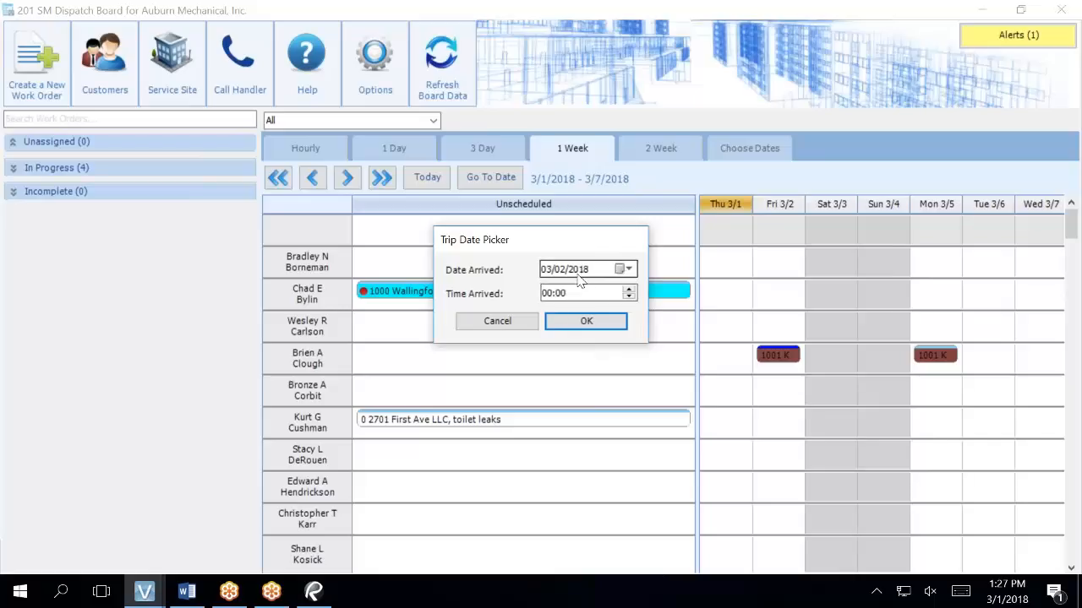
pyautogui.click(581, 294)
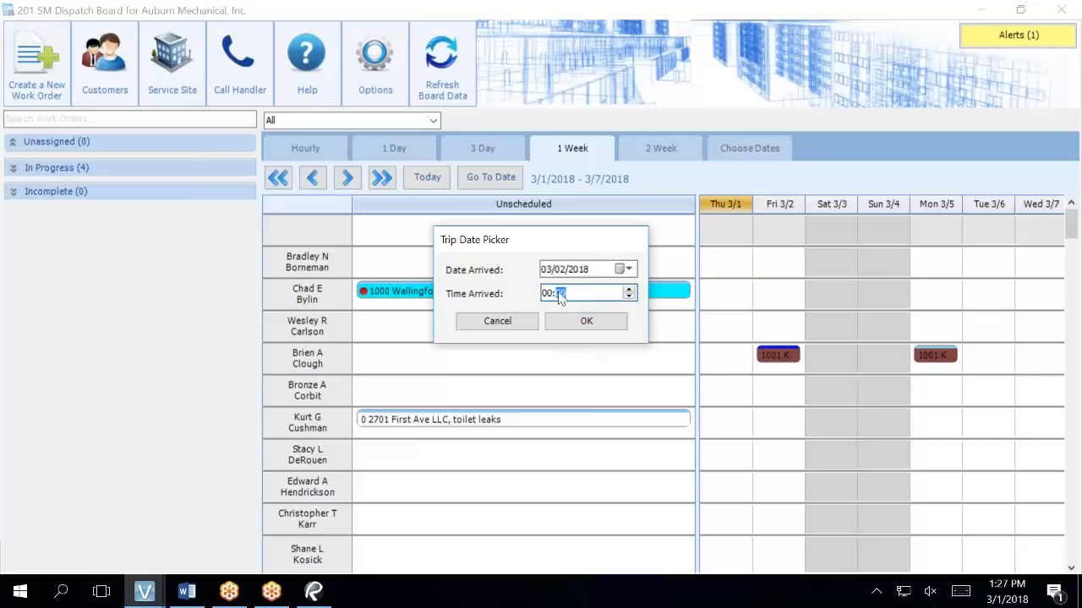
pyautogui.click(547, 295)
pyautogui.click(629, 297)
pyautogui.click(629, 297)
pyautogui.click(629, 296)
pyautogui.click(598, 321)
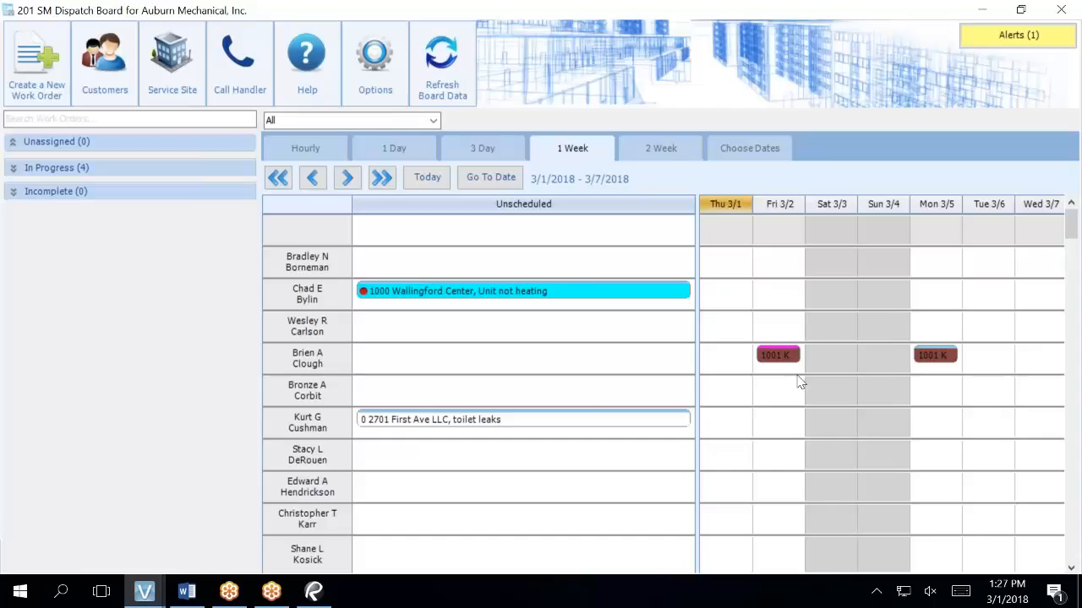
# Set the dispatch board's number of visible technicians to 18.
pyautogui.moveTo(783, 355)
pyautogui.click(380, 56)
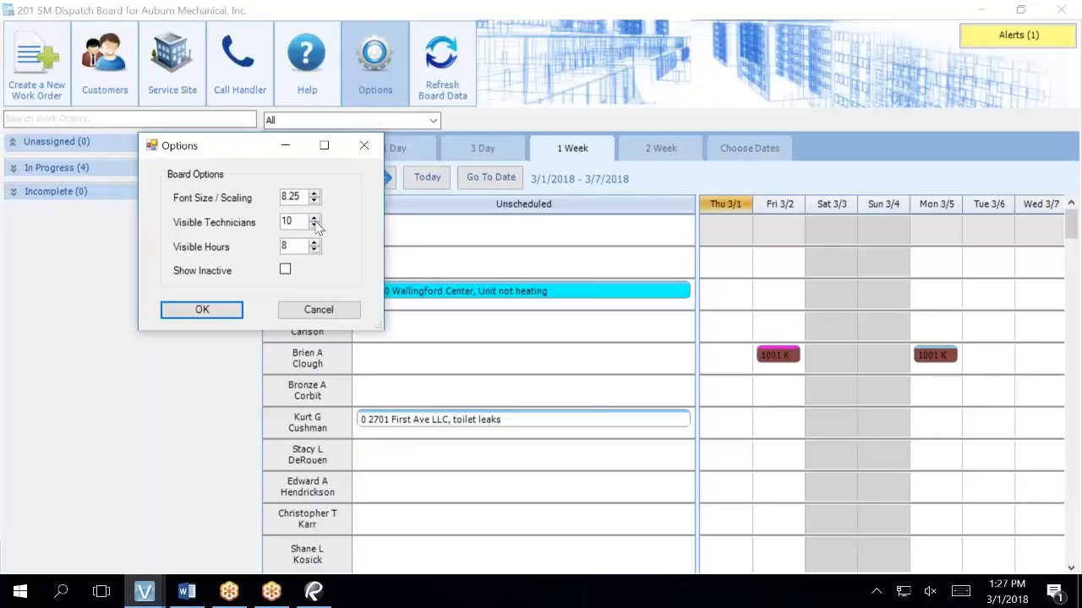
pyautogui.moveTo(300, 221); pyautogui.dragTo(287, 226)
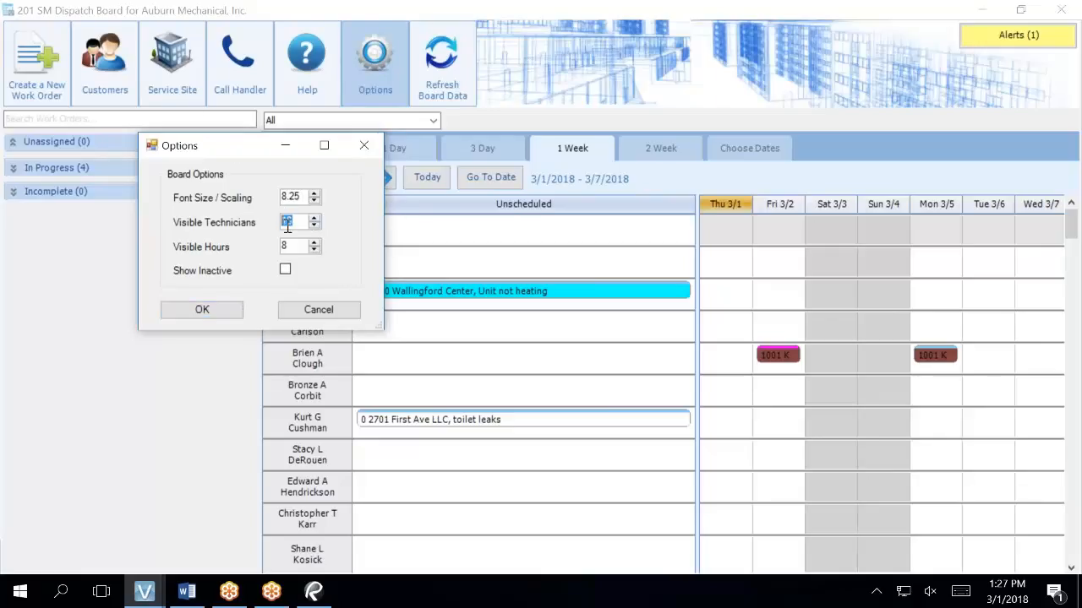
pyautogui.write('18')
pyautogui.click(192, 314)
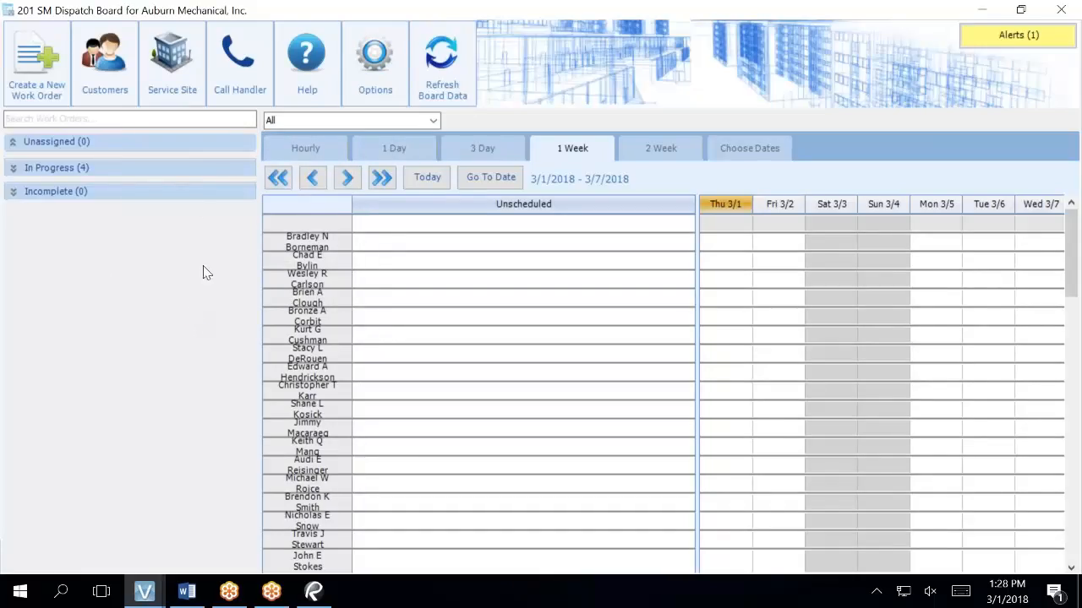
# Set the number of visible technicians on the dispatch board back to 10.
pyautogui.click(387, 68)
pyautogui.doubleClick(180, 110)
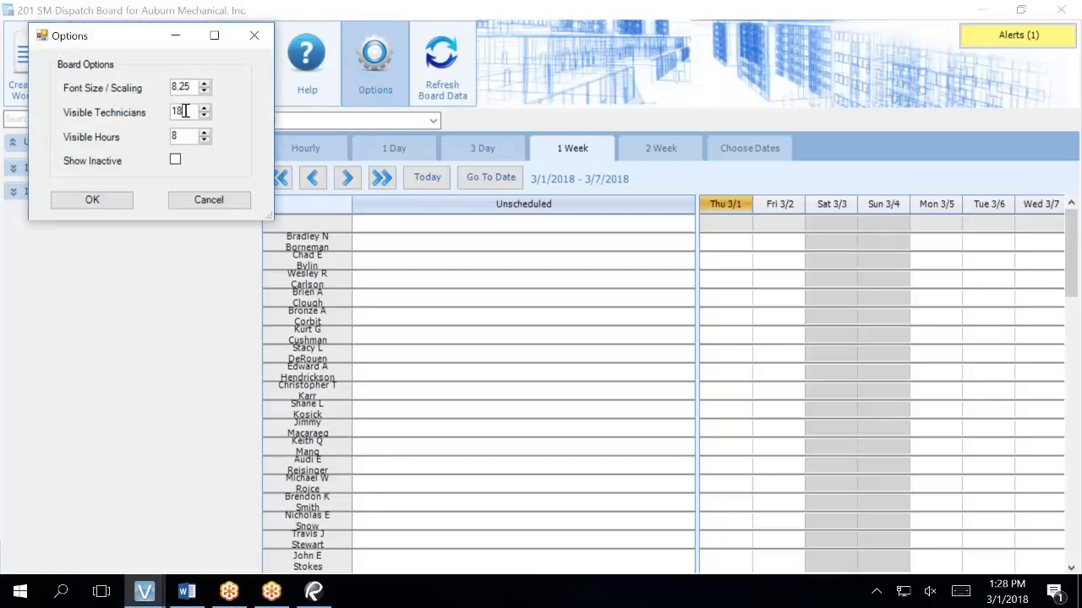
pyautogui.write('10')
pyautogui.click(104, 203)
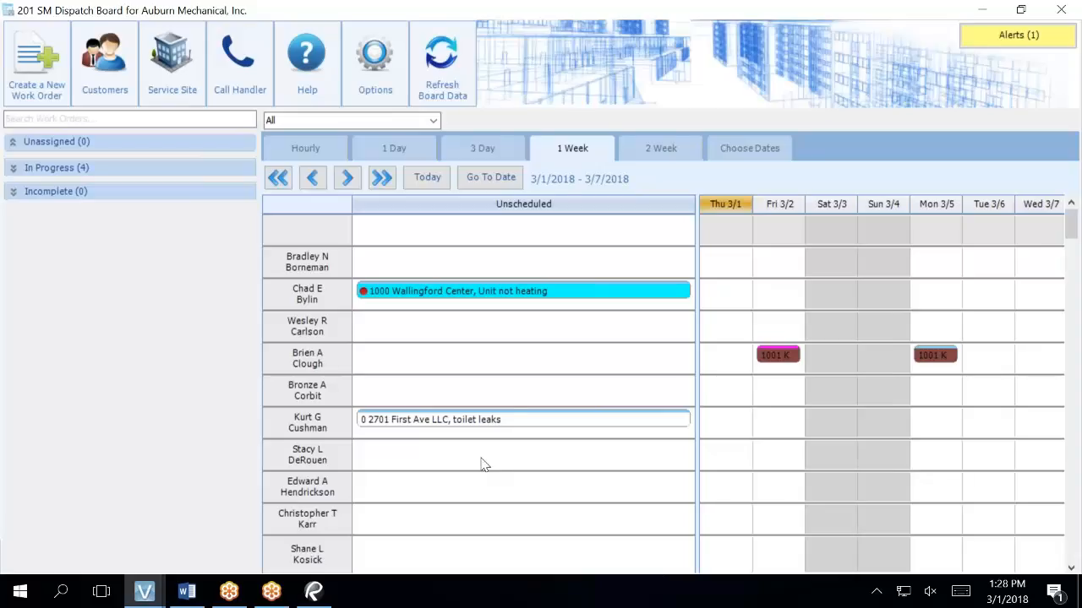
# Open SM Dispatch Board Setup from the Main Menu, try to select the existing board All, and dismiss the message.
pyautogui.moveTo(141, 599)
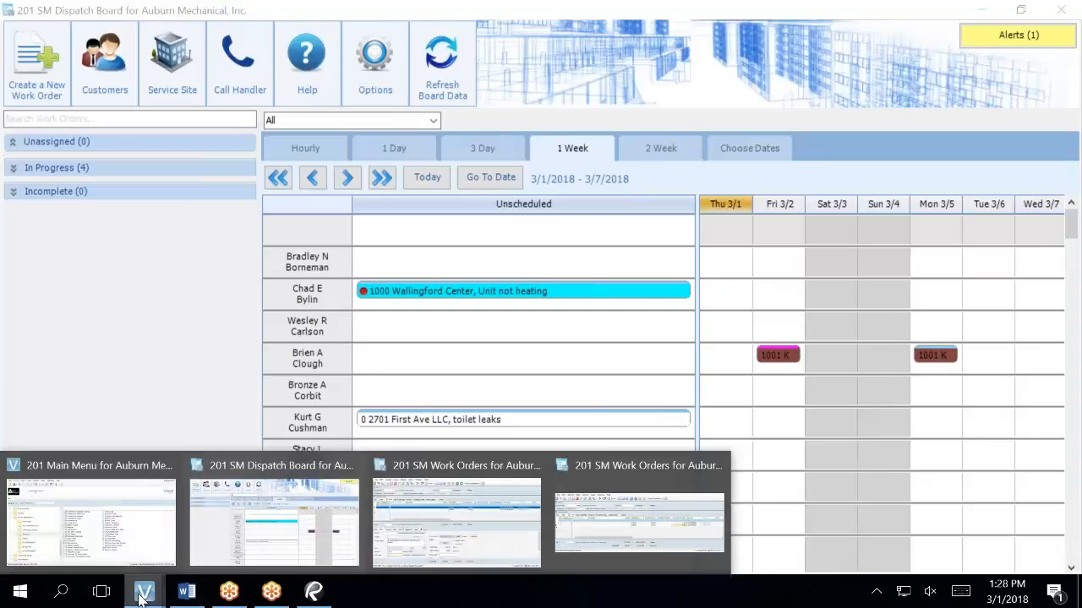
pyautogui.click(136, 534)
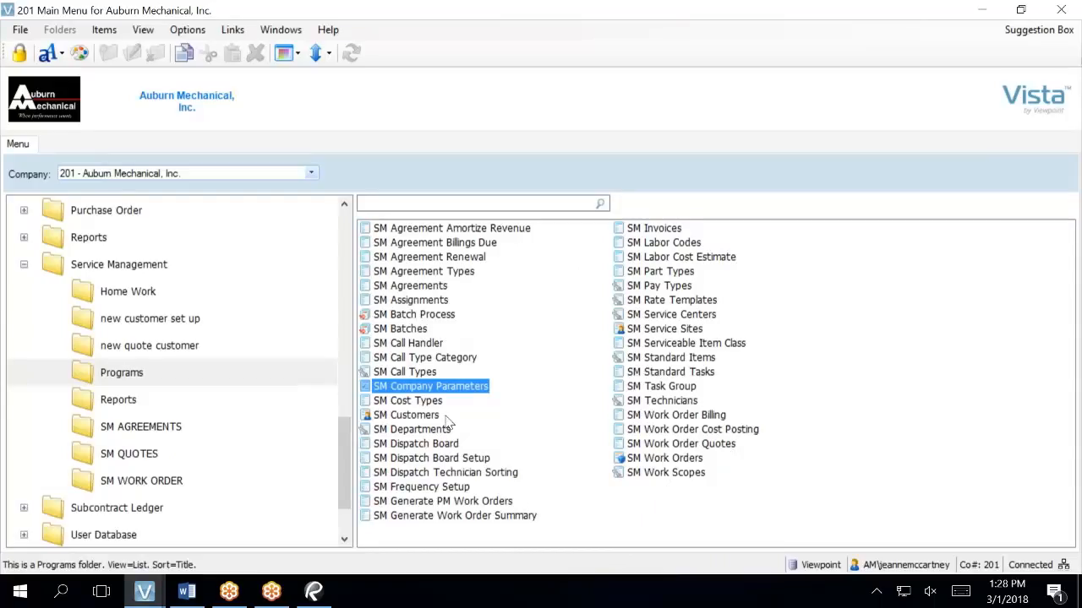
pyautogui.click(441, 461)
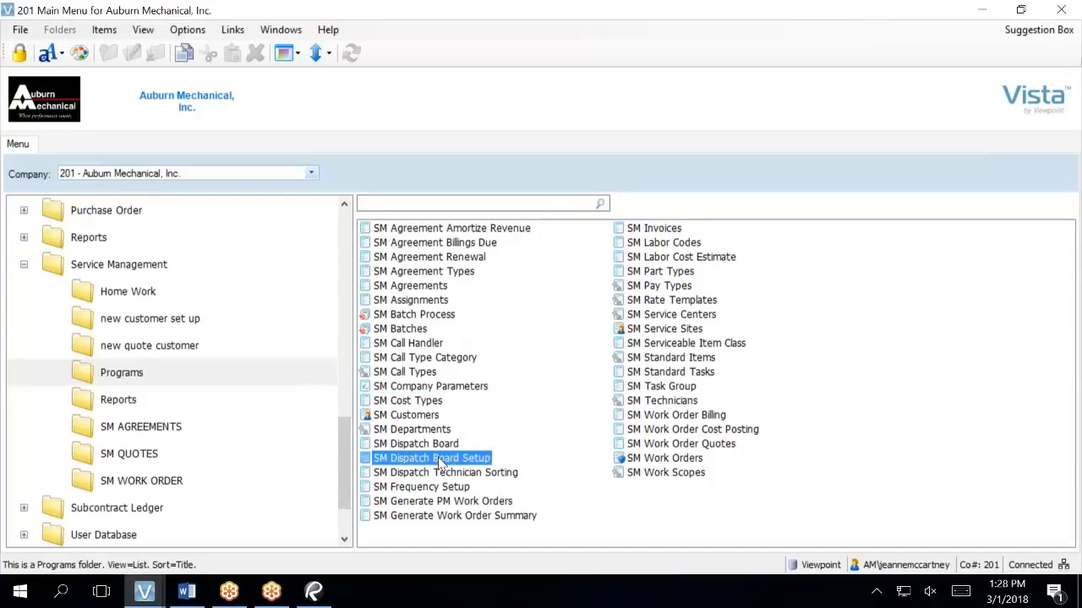
pyautogui.doubleClick(440, 460)
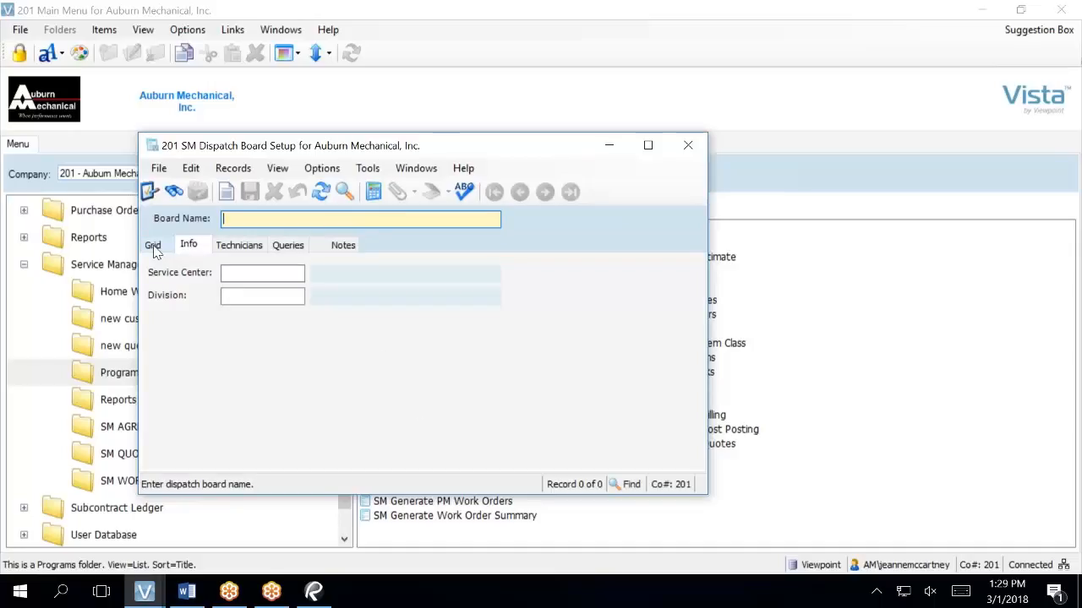
pyautogui.press('F4')
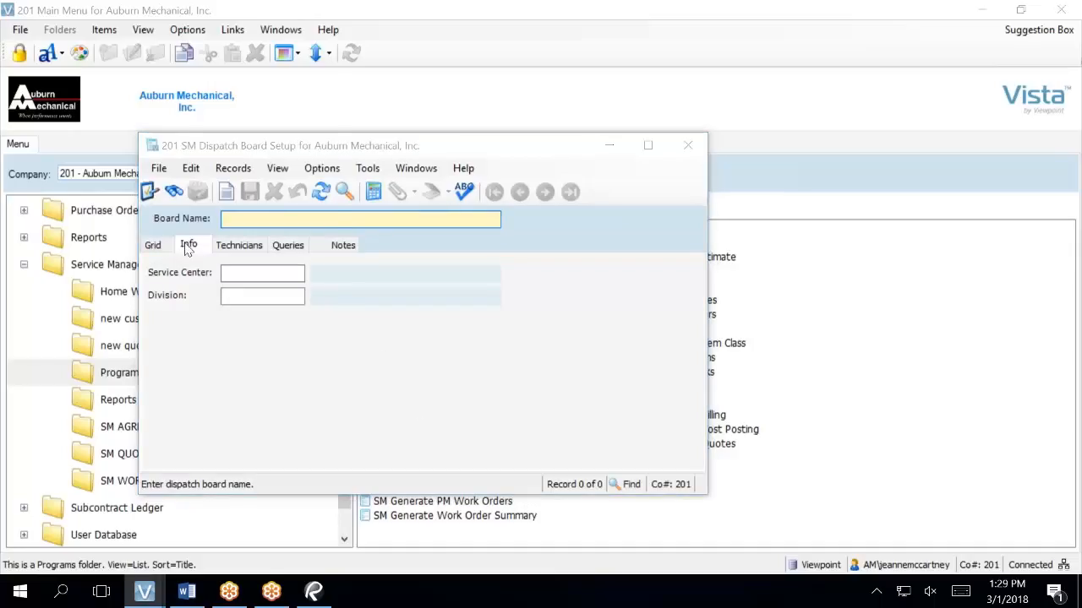
pyautogui.click(84, 112)
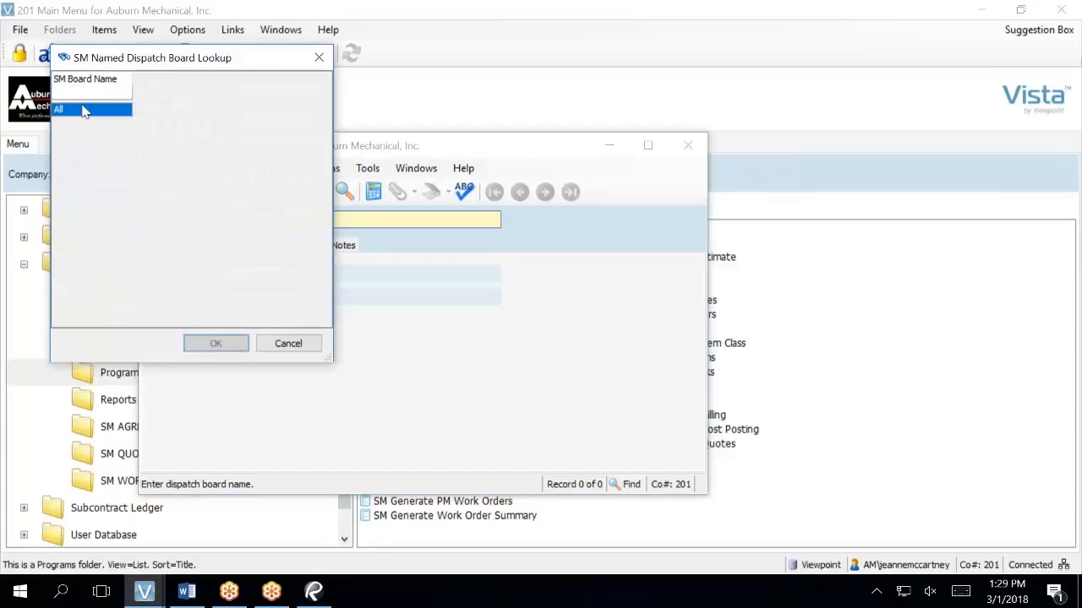
pyautogui.click(216, 344)
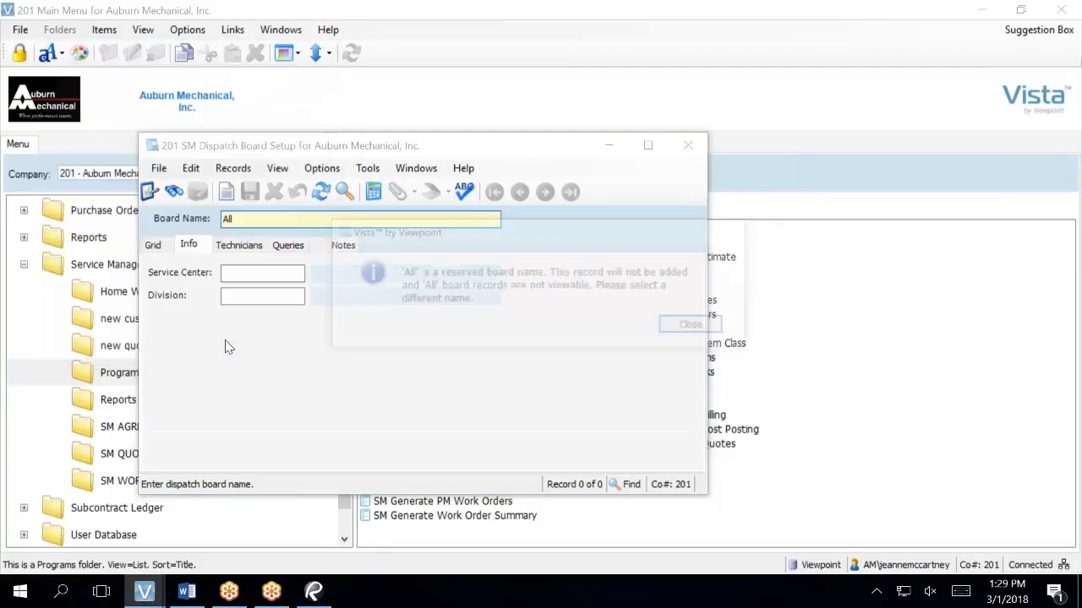
pyautogui.click(700, 330)
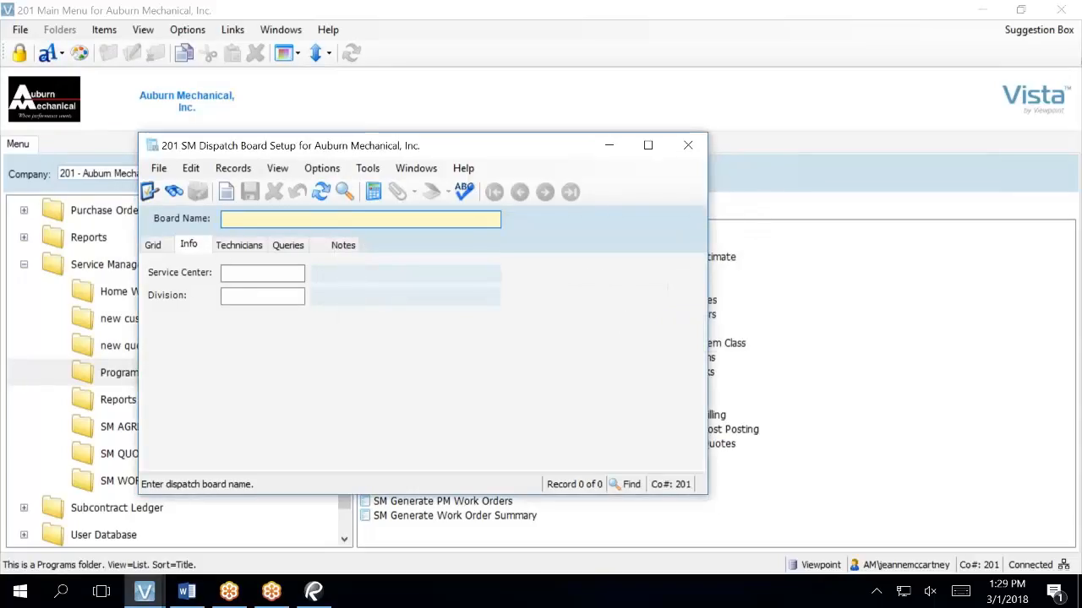
# Review the grid, technicians, queries and notes sections of SM Dispatch Board Setup, and close it.
pyautogui.click(152, 245)
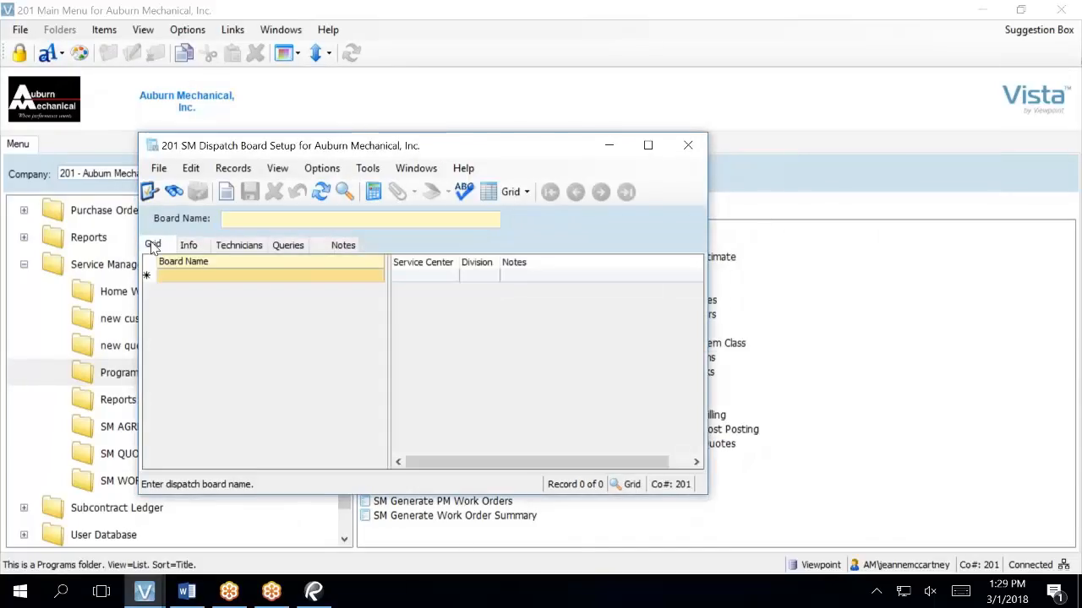
pyautogui.click(227, 251)
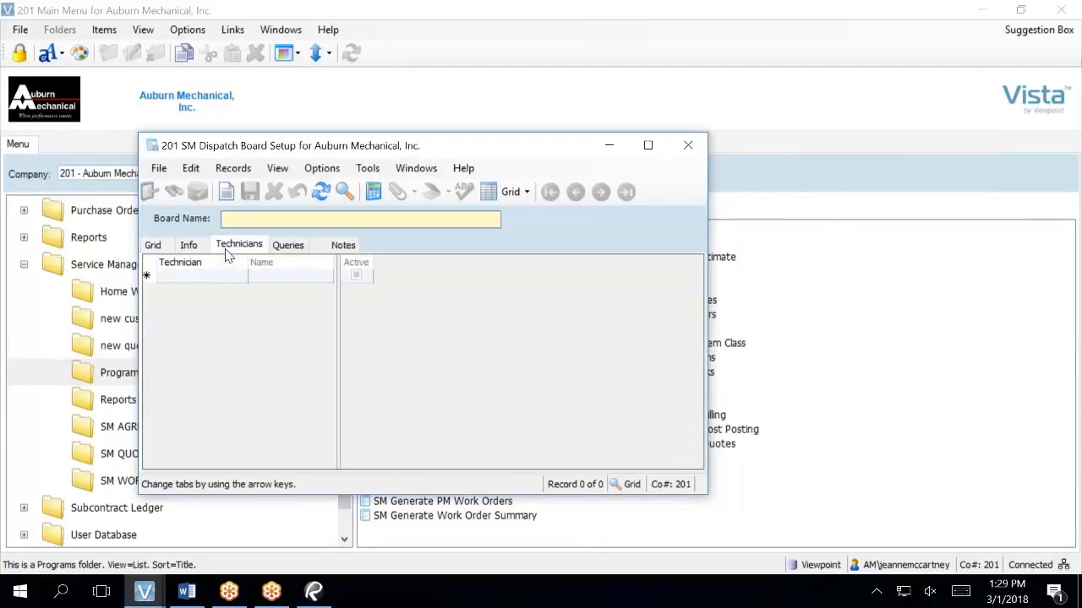
pyautogui.click(160, 253)
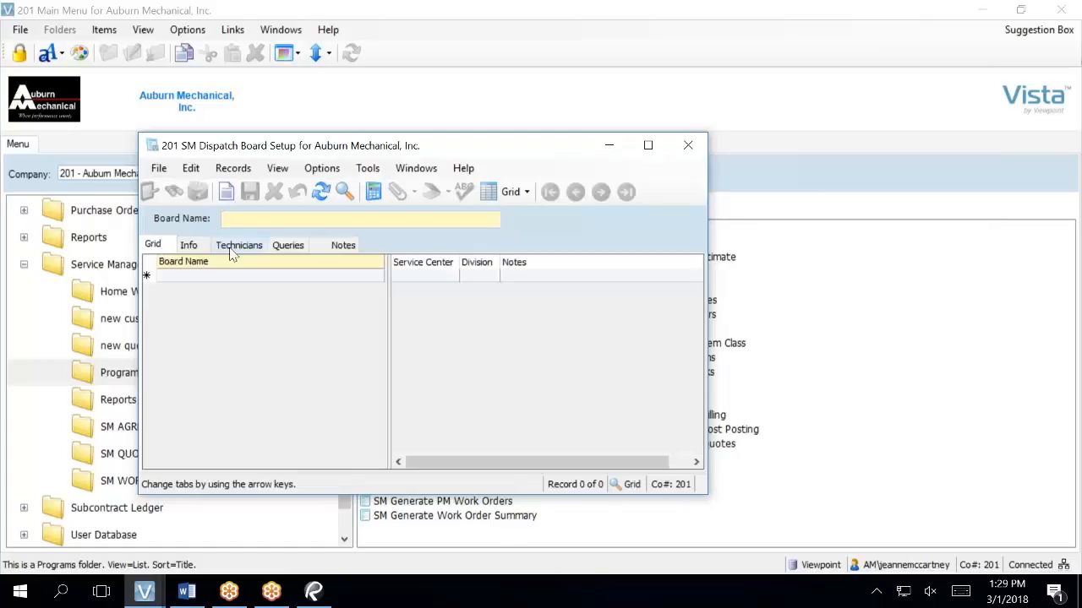
pyautogui.click(294, 245)
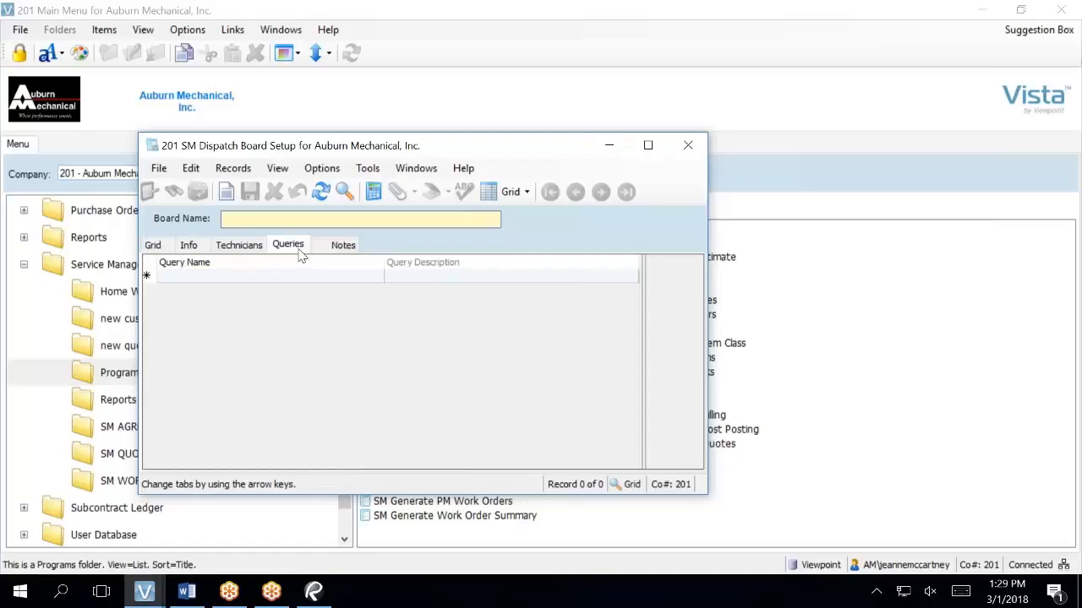
pyautogui.click(342, 247)
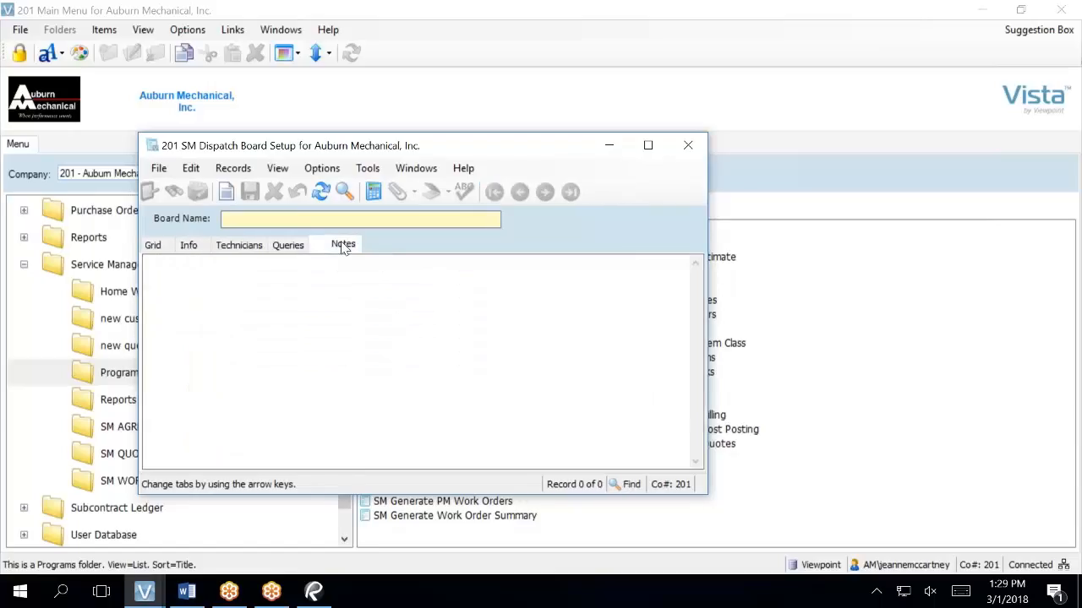
pyautogui.click(297, 246)
pyautogui.click(230, 246)
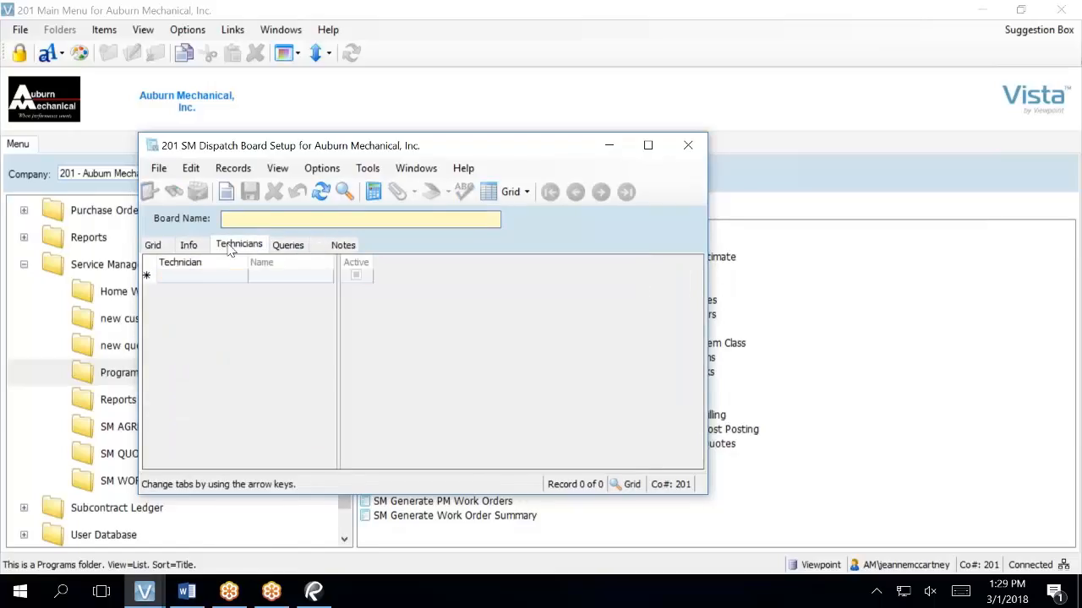
pyautogui.click(283, 246)
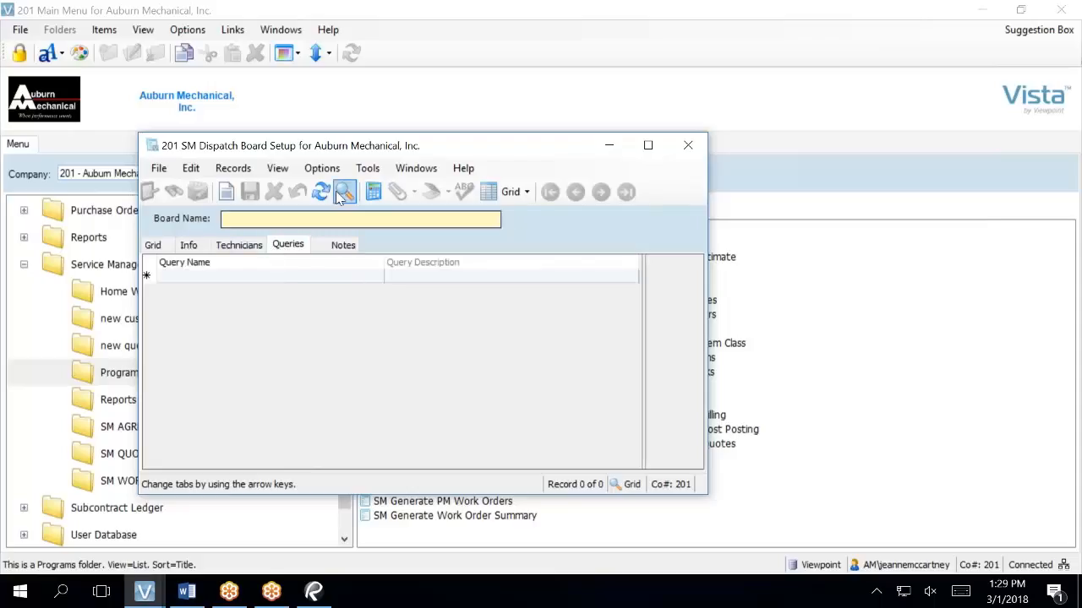
pyautogui.click(689, 147)
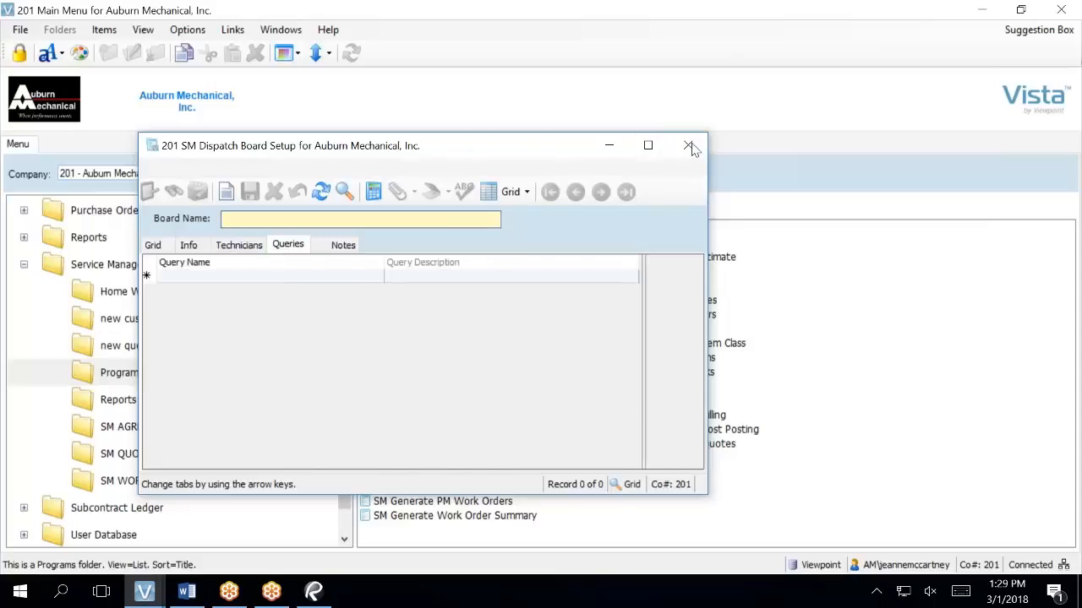
# Switch to the SM Dispatch Board, review its board options, and cancel without changing them.
pyautogui.moveTo(145, 590)
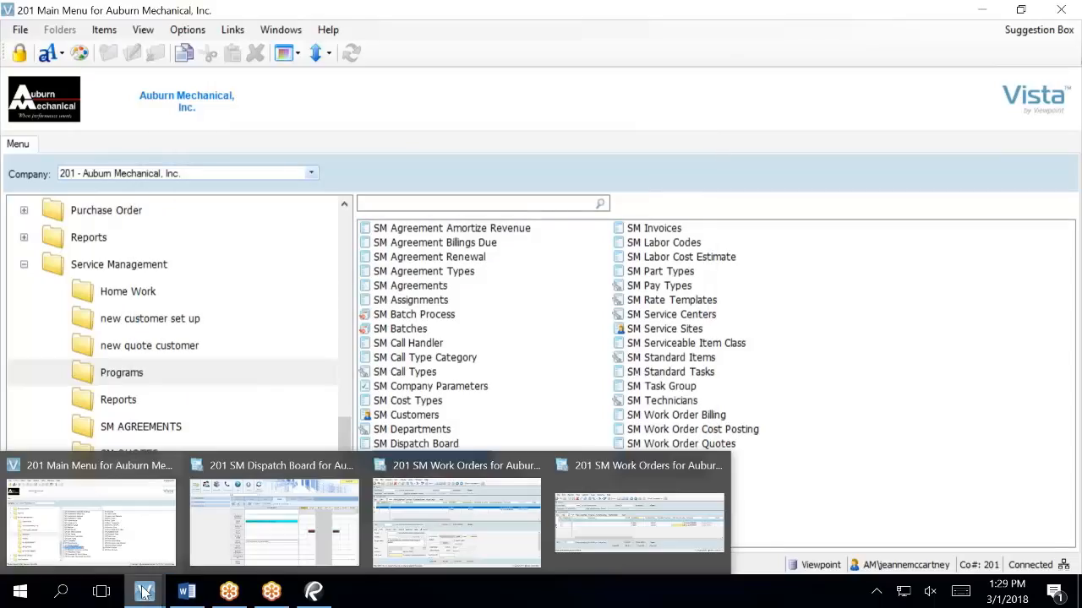
pyautogui.click(235, 533)
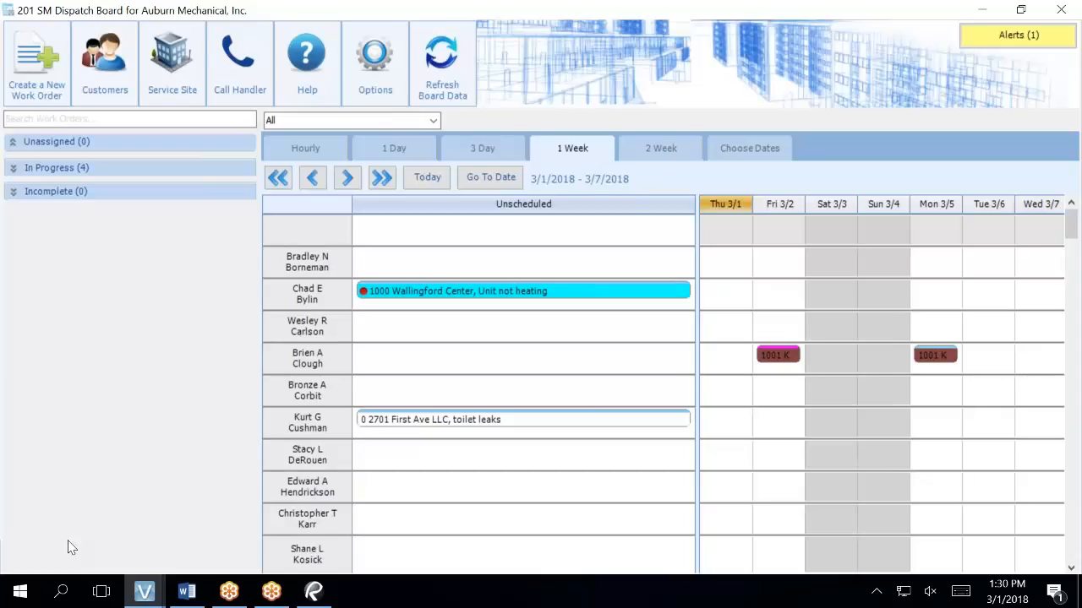
pyautogui.click(379, 69)
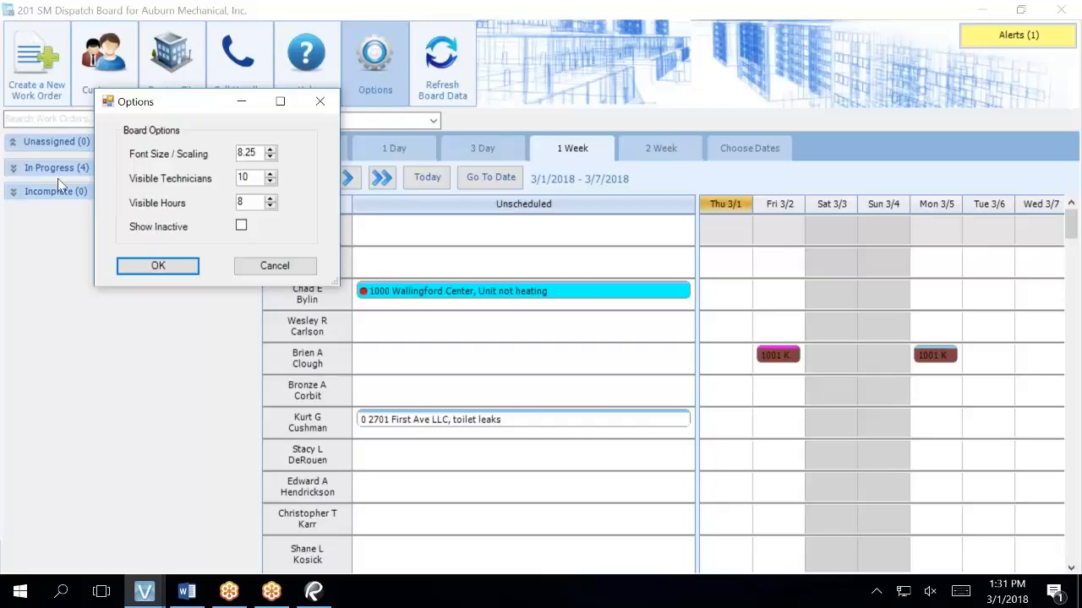
pyautogui.click(269, 266)
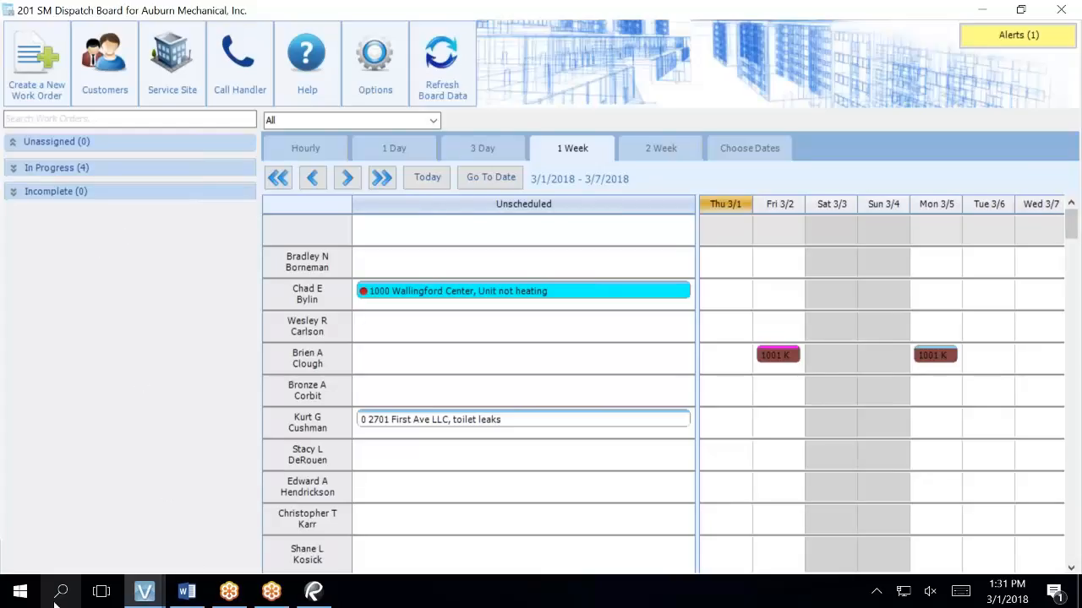
# Open SM Dispatch Board Setup from the Main Menu, name a new board with the owner's first name plus "Special Board", and show its technicians.
pyautogui.moveTo(152, 593)
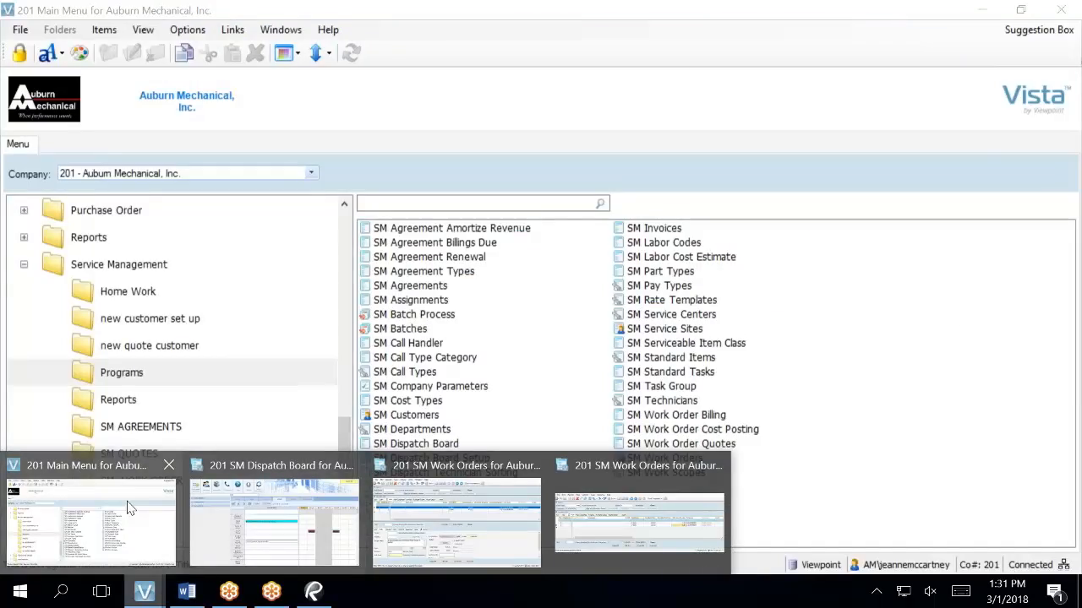
pyautogui.click(127, 506)
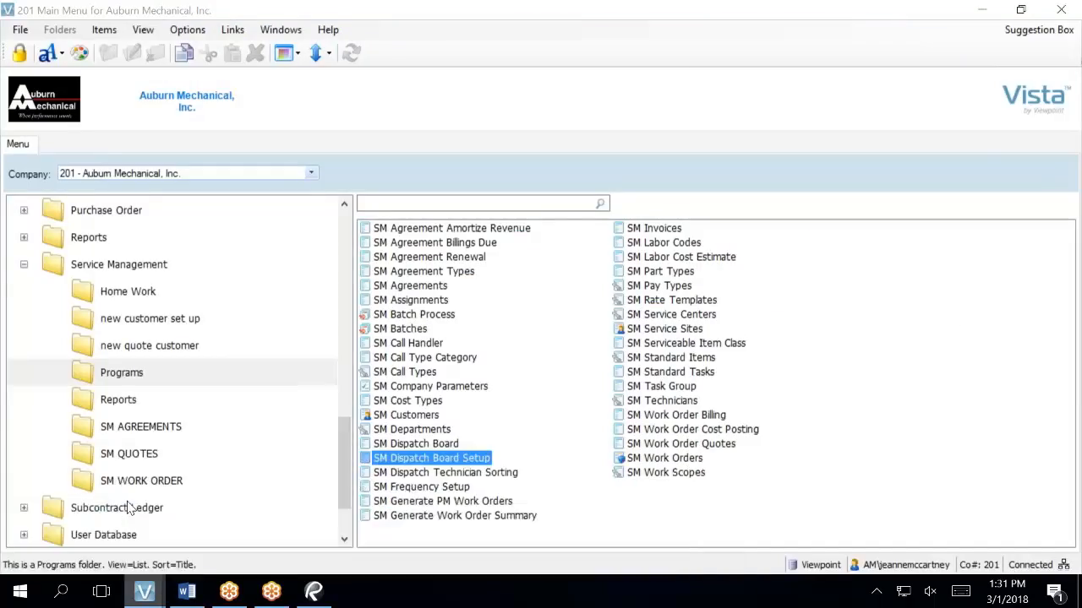
pyautogui.doubleClick(387, 463)
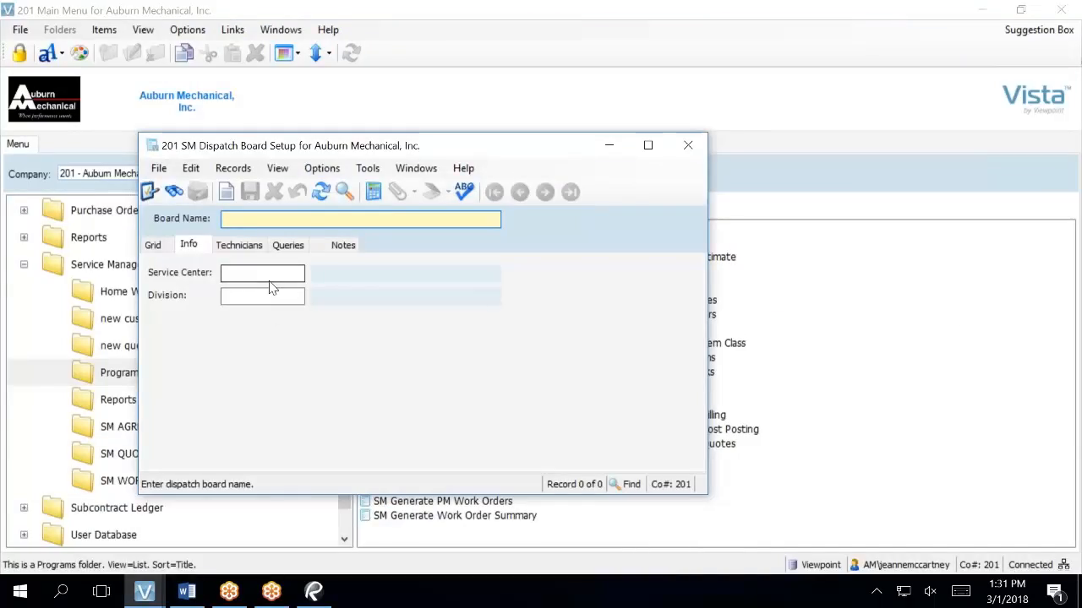
pyautogui.write('Jeanne')
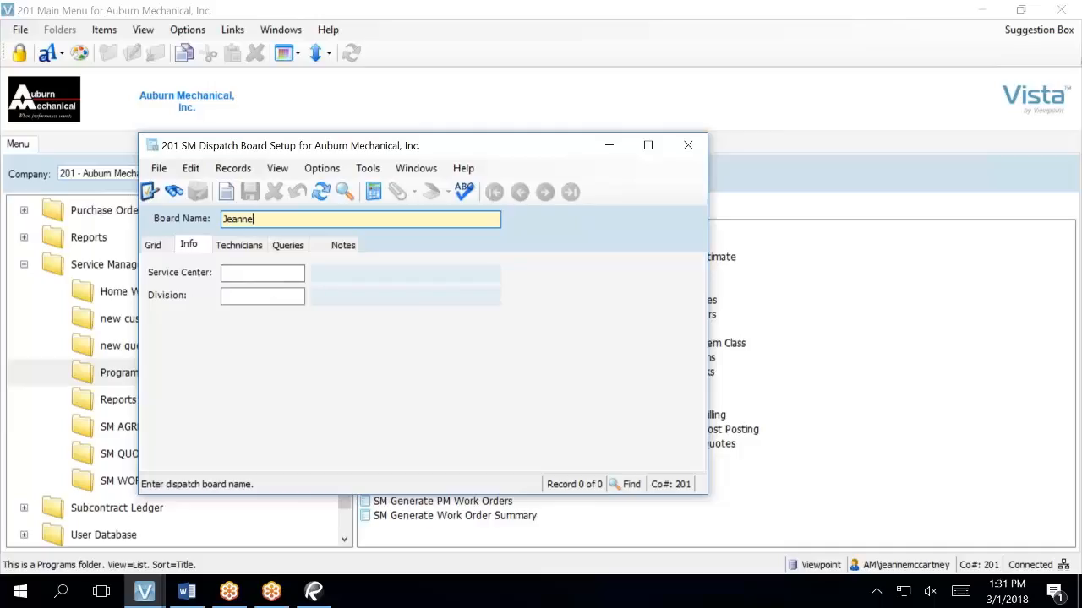
pyautogui.write("'s Special Board")
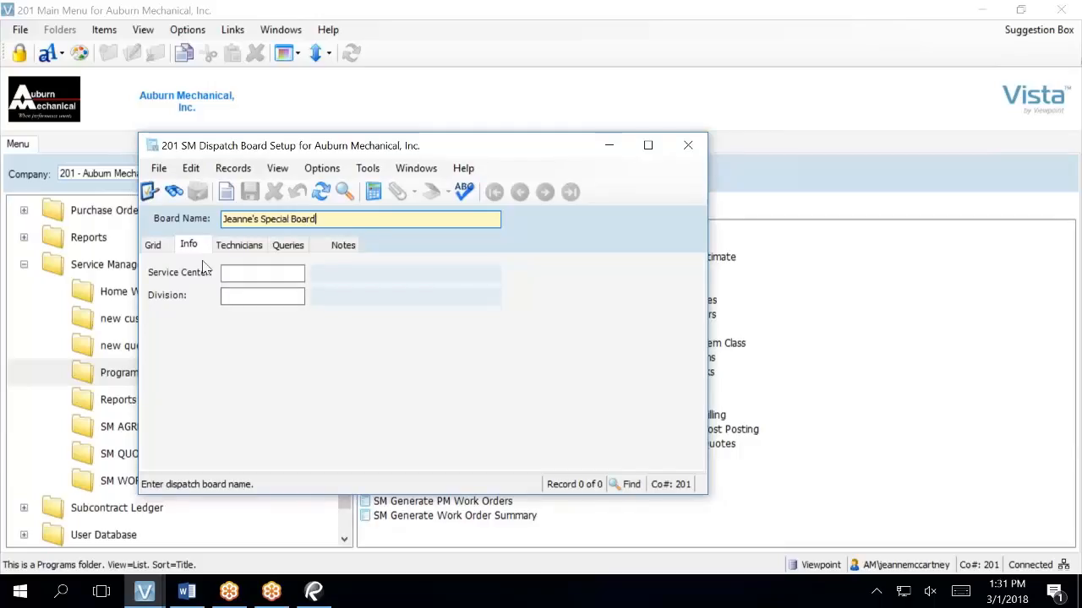
pyautogui.click(239, 245)
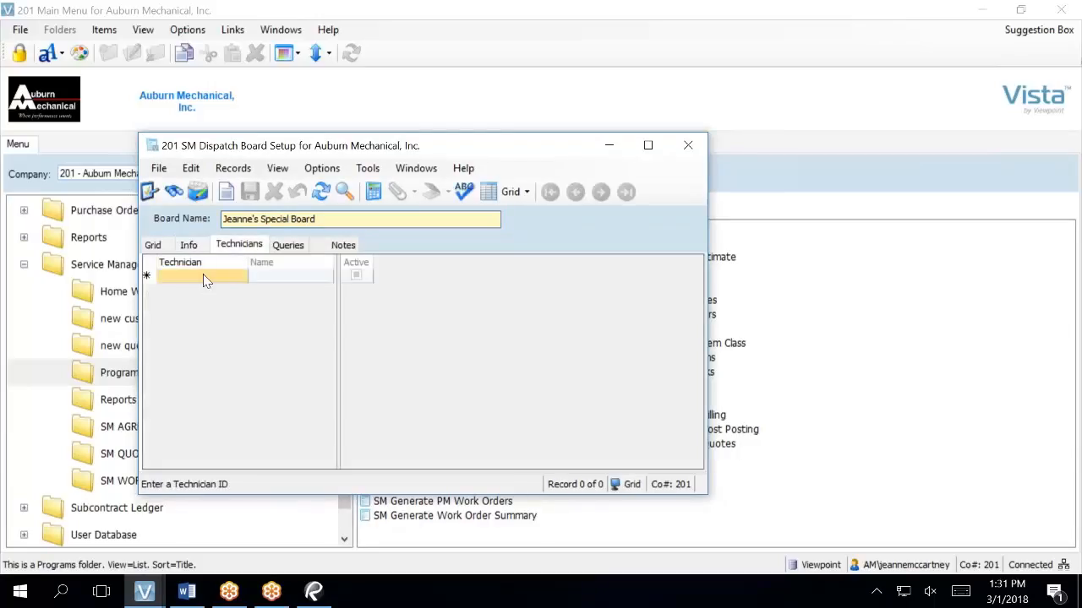
# Add the third technician in the All SM Technicians lookup to the first row of the board's technician list.
pyautogui.press('F4')
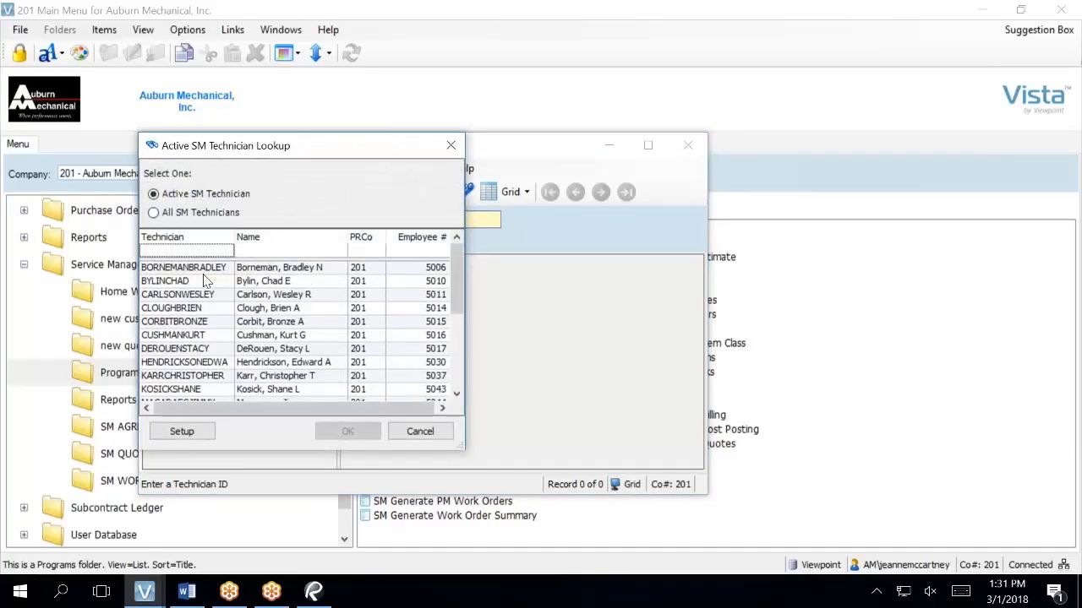
pyautogui.click(187, 216)
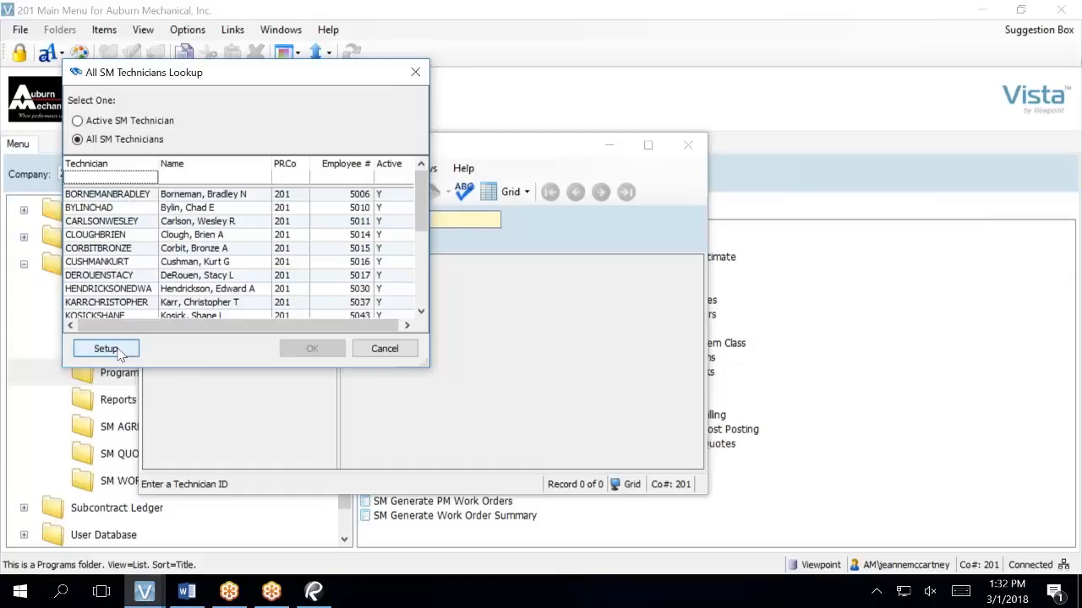
pyautogui.click(118, 195)
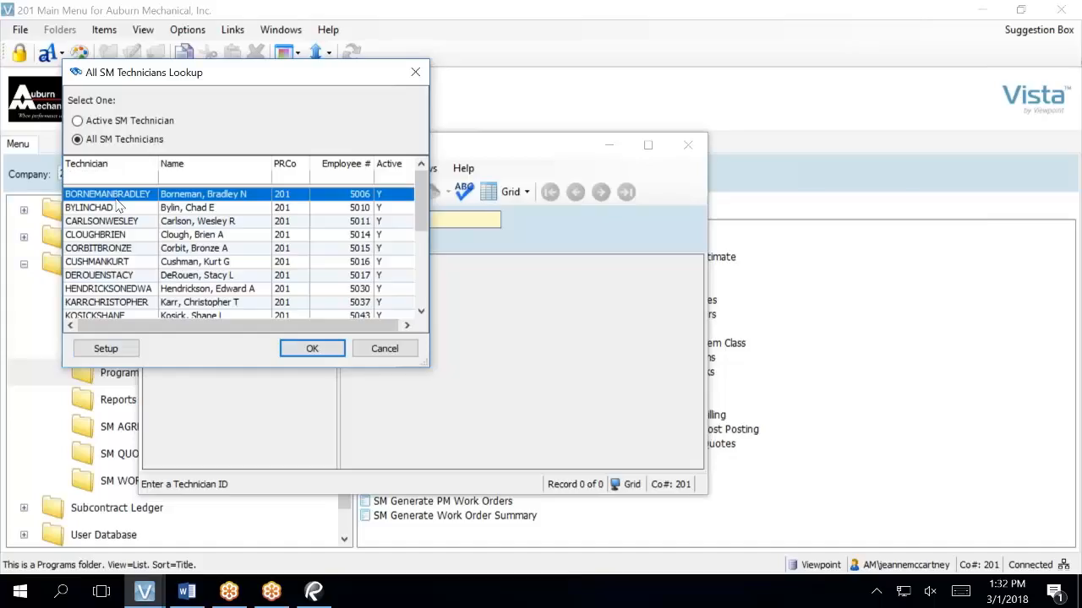
pyautogui.scroll(-5, 118, 206)
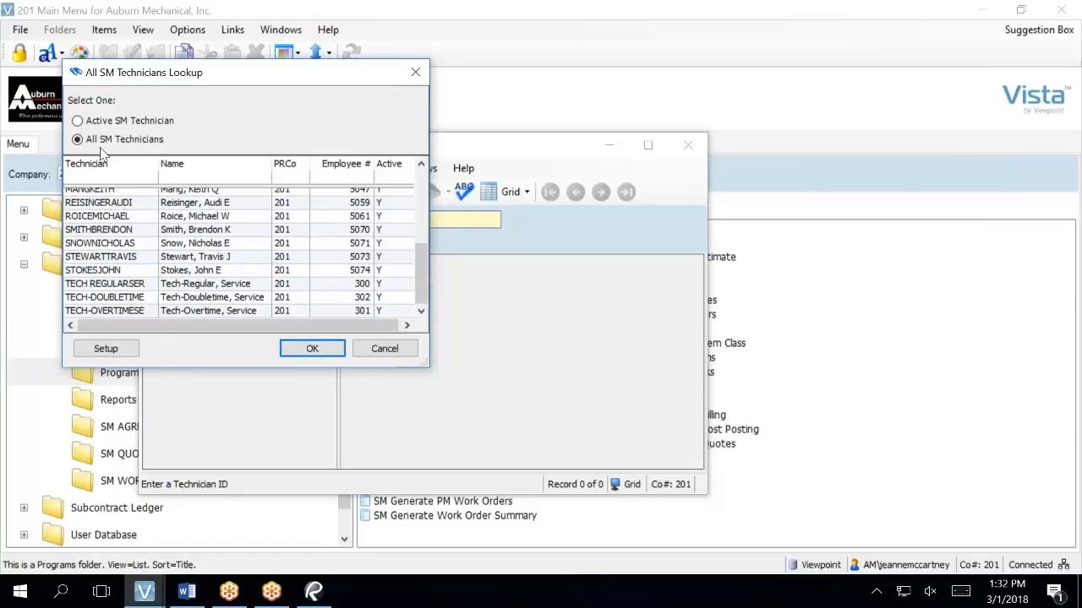
pyautogui.click(99, 271)
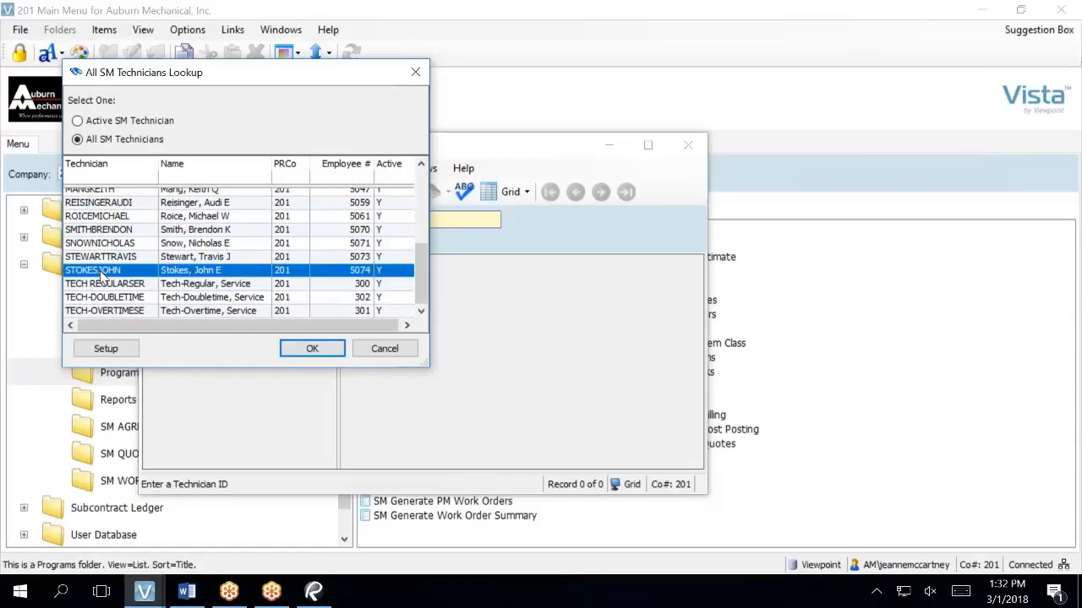
pyautogui.doubleClick(100, 271)
pyautogui.scroll(1, 100, 277)
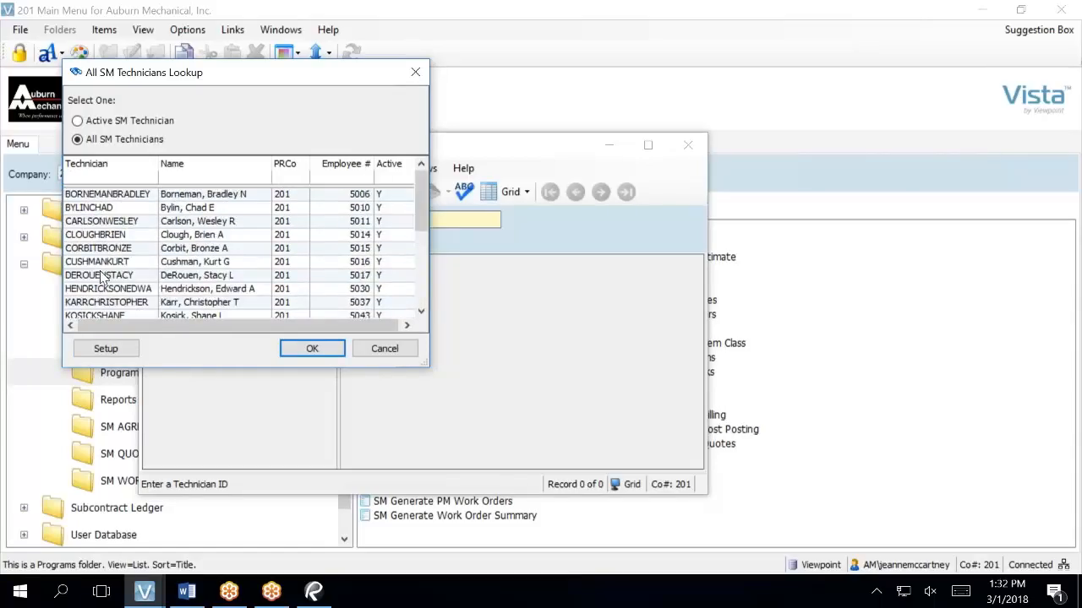
pyautogui.click(85, 196)
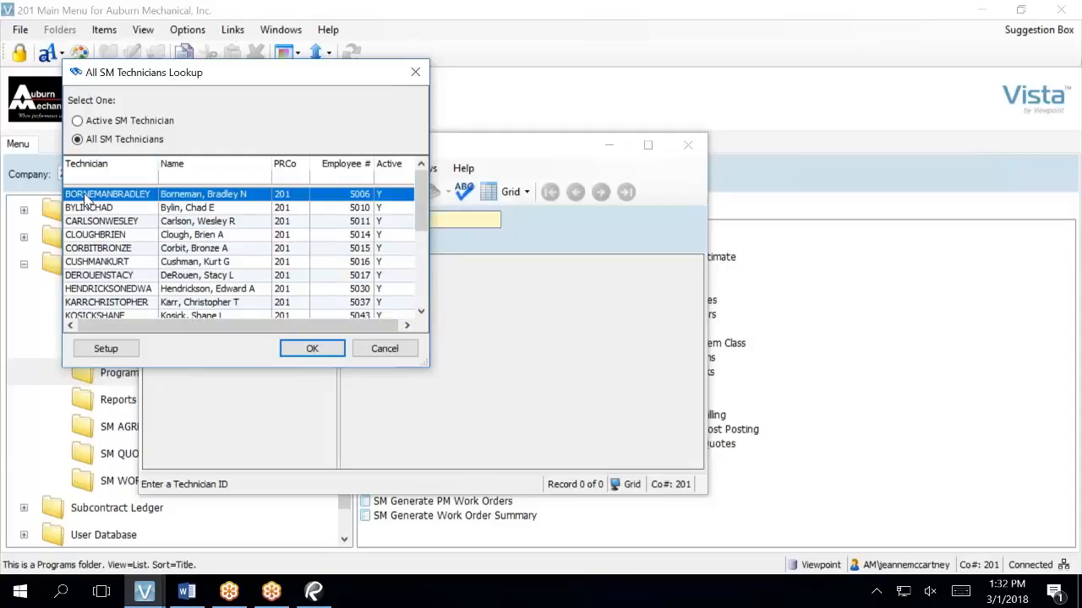
pyautogui.click(135, 235)
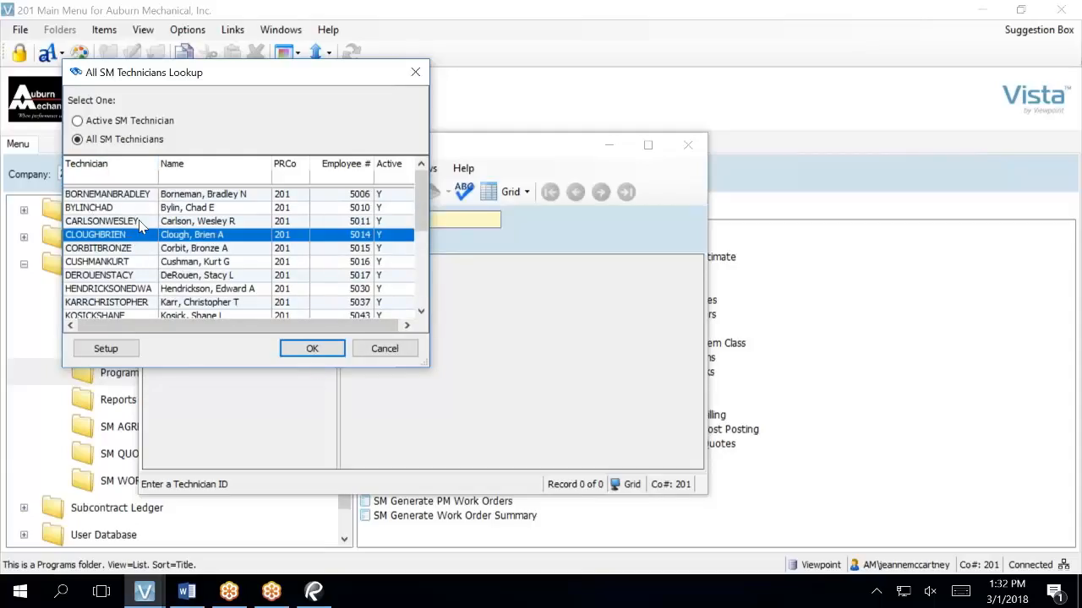
pyautogui.click(84, 197)
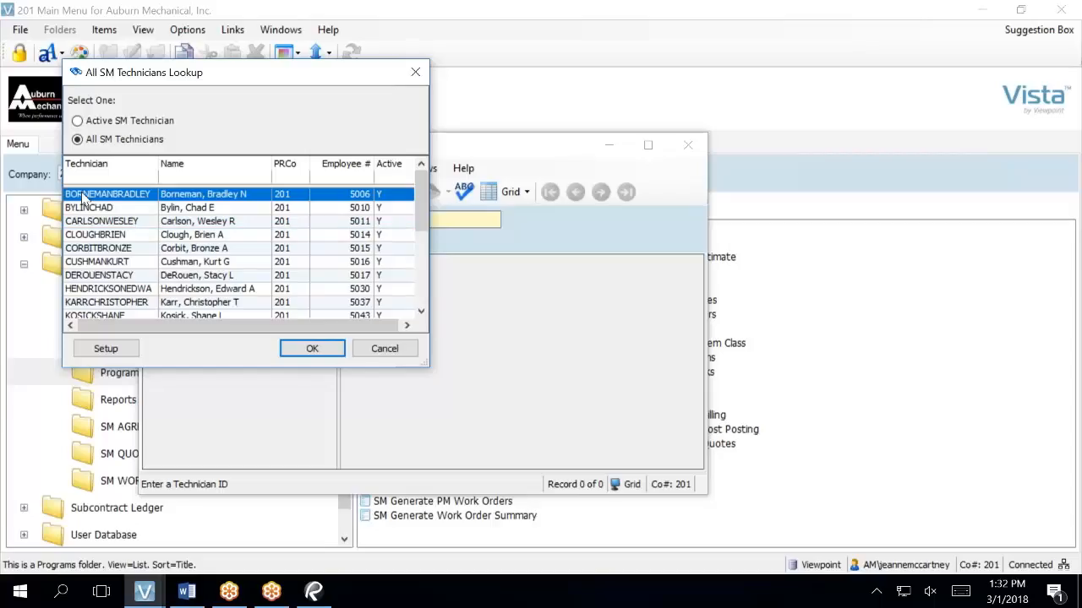
pyautogui.click(96, 223)
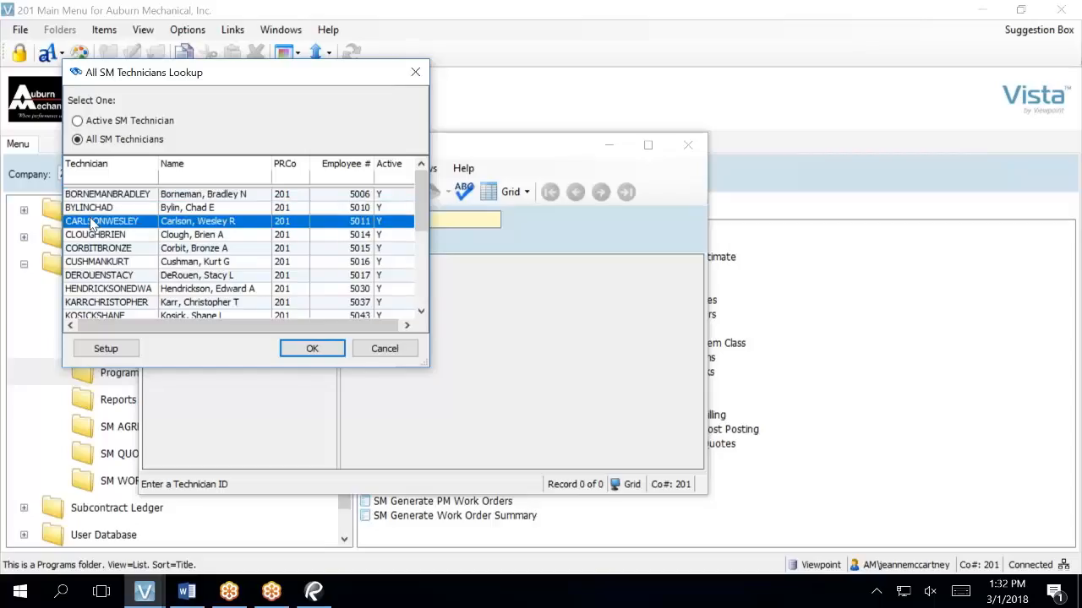
pyautogui.click(309, 349)
# Add the first technician in the All SM Technicians lookup to the second row of the board's technician list.
pyautogui.click(216, 291)
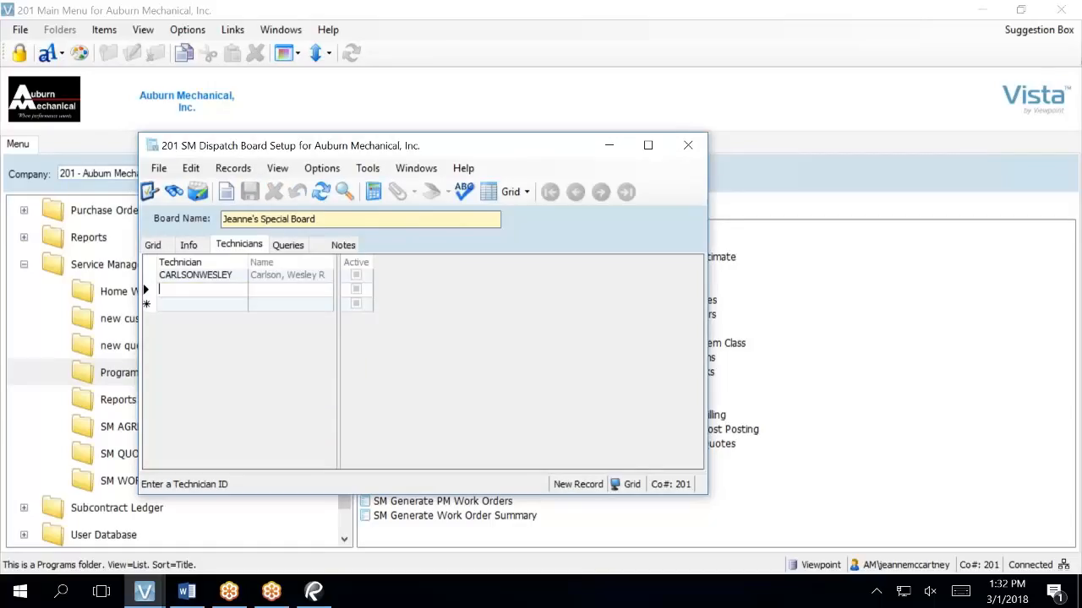
pyautogui.write('4')
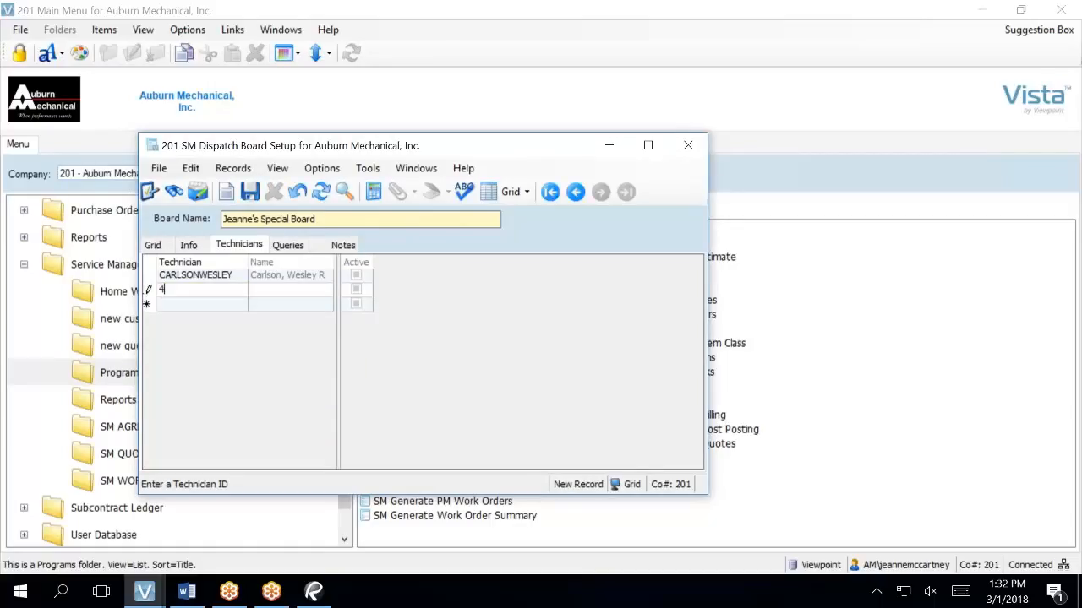
pyautogui.press('BackSpace')
pyautogui.press('F4')
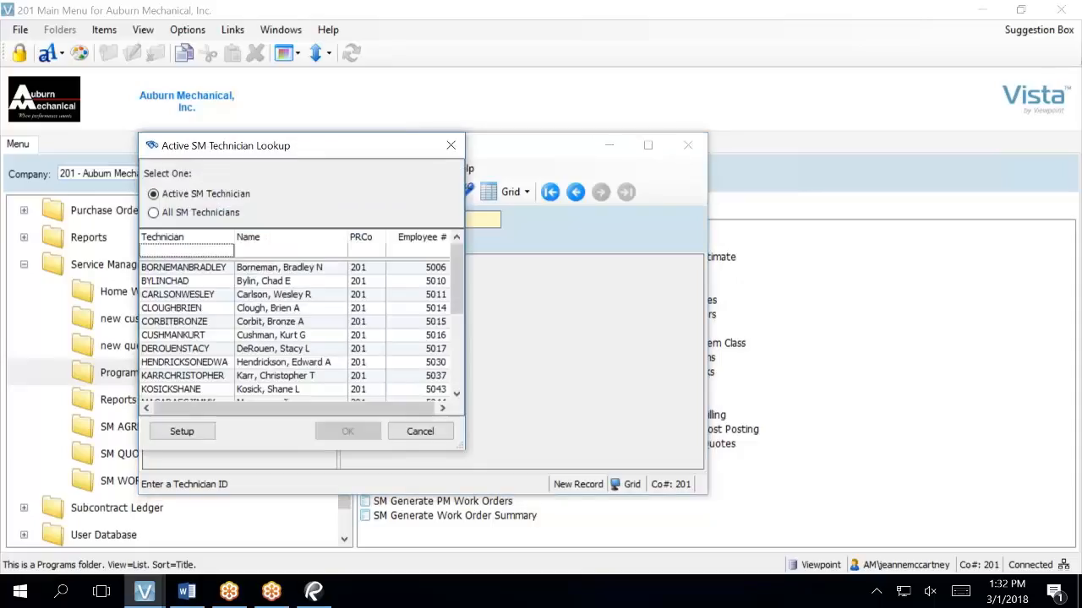
pyautogui.click(182, 215)
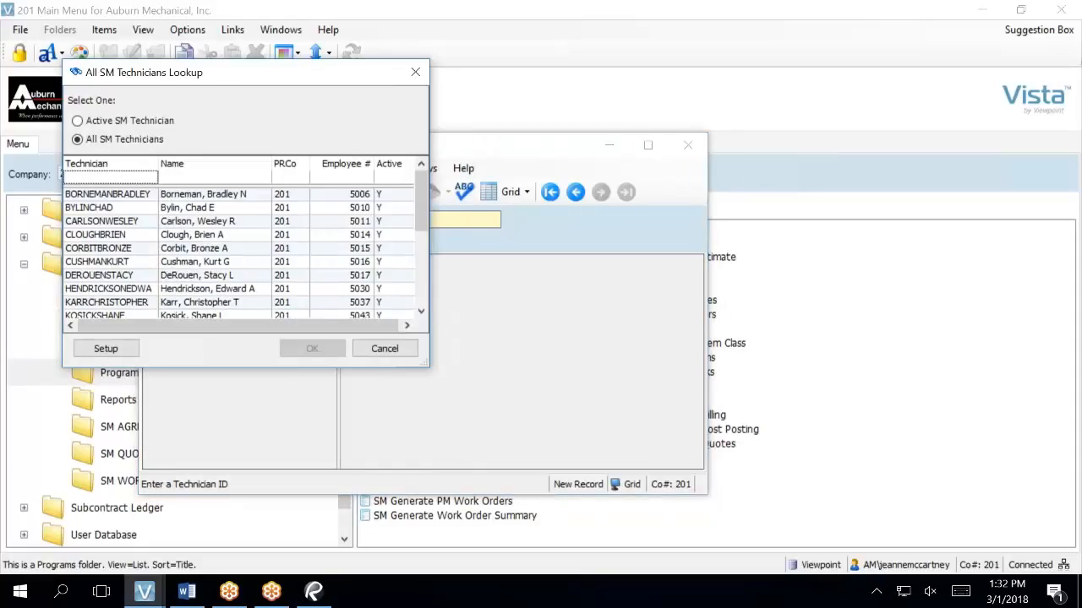
pyautogui.click(146, 196)
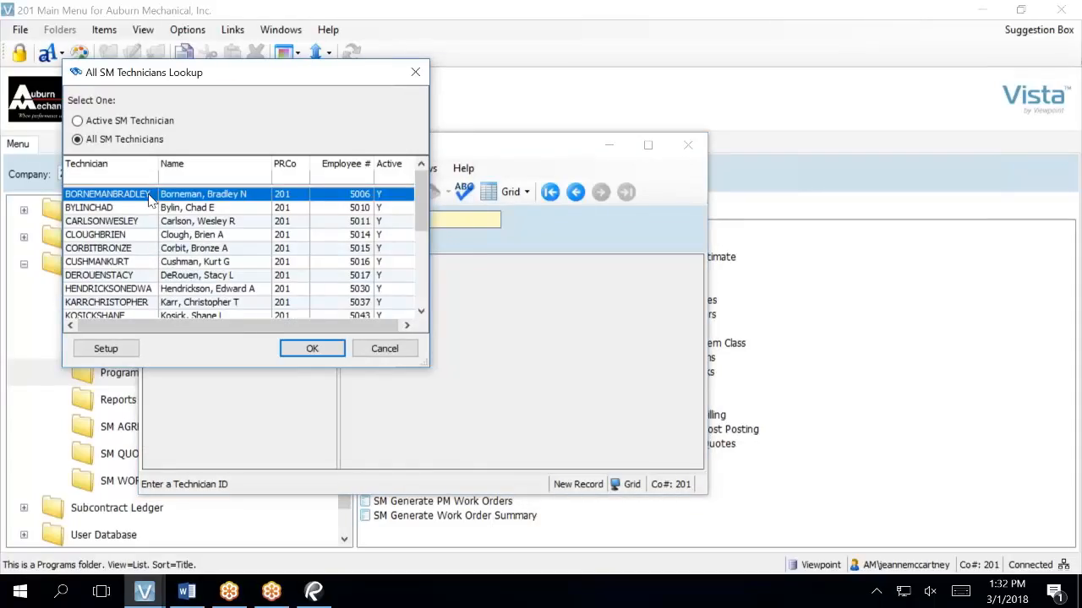
pyautogui.click(311, 349)
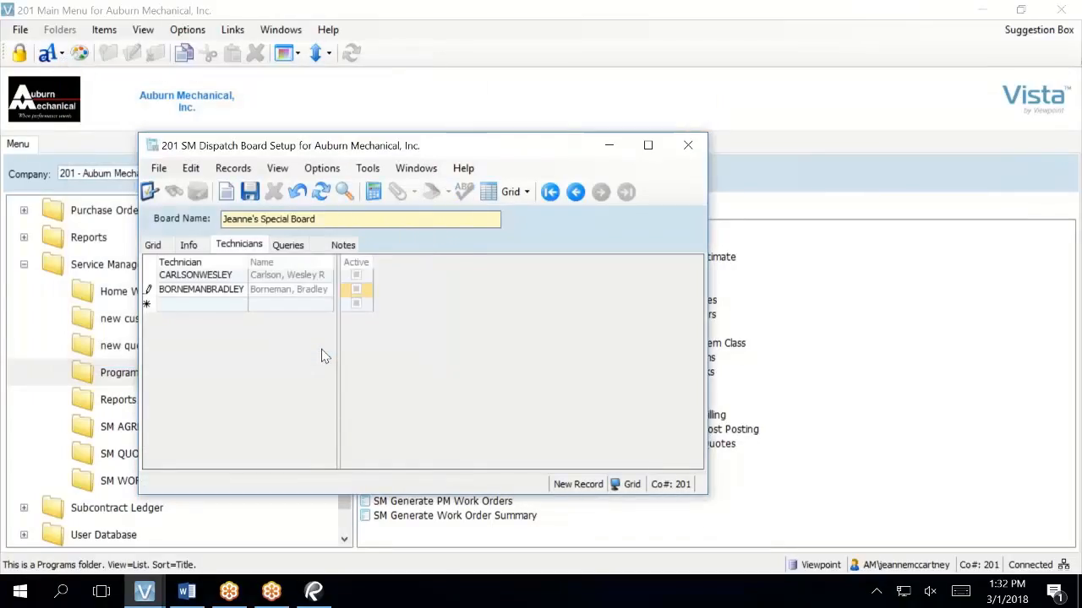
# Delete the technician in the first row of the board's technician list and confirm the deletion.
pyautogui.click(209, 282)
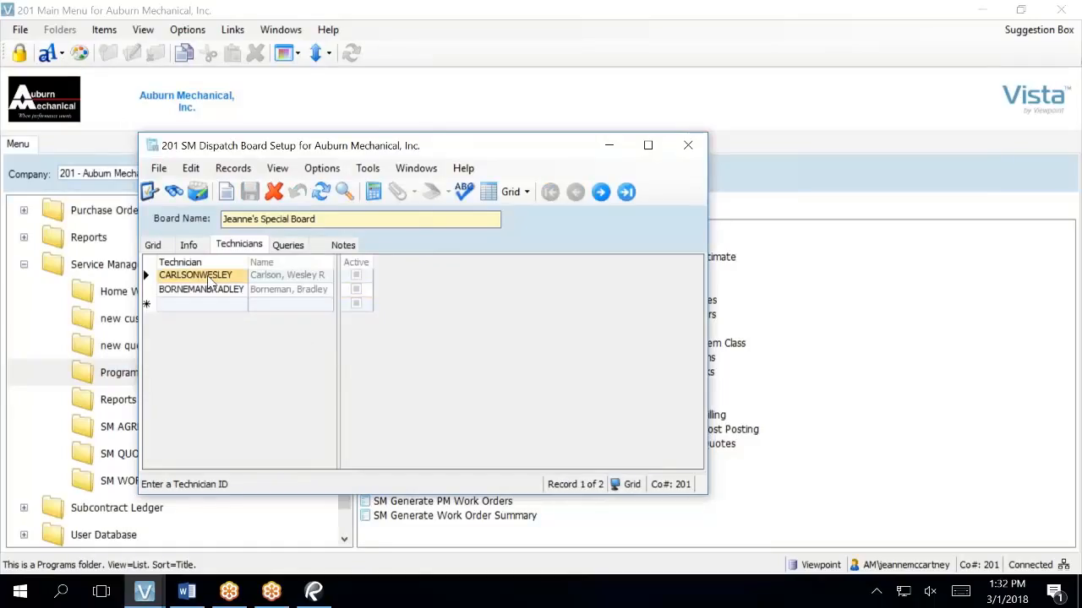
pyautogui.click(209, 277)
pyautogui.click(147, 276)
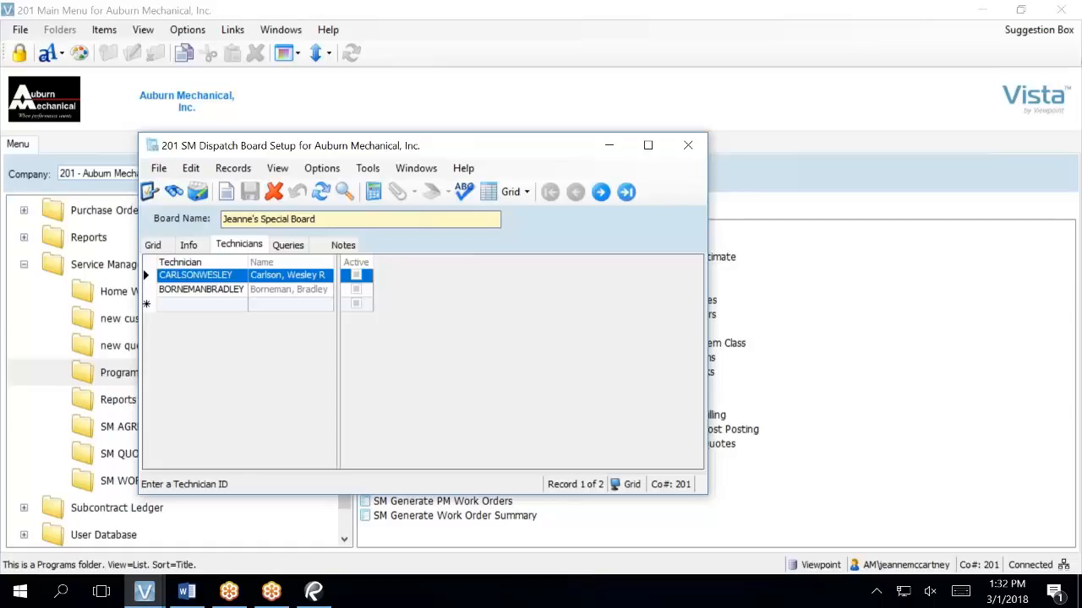
pyautogui.click(271, 196)
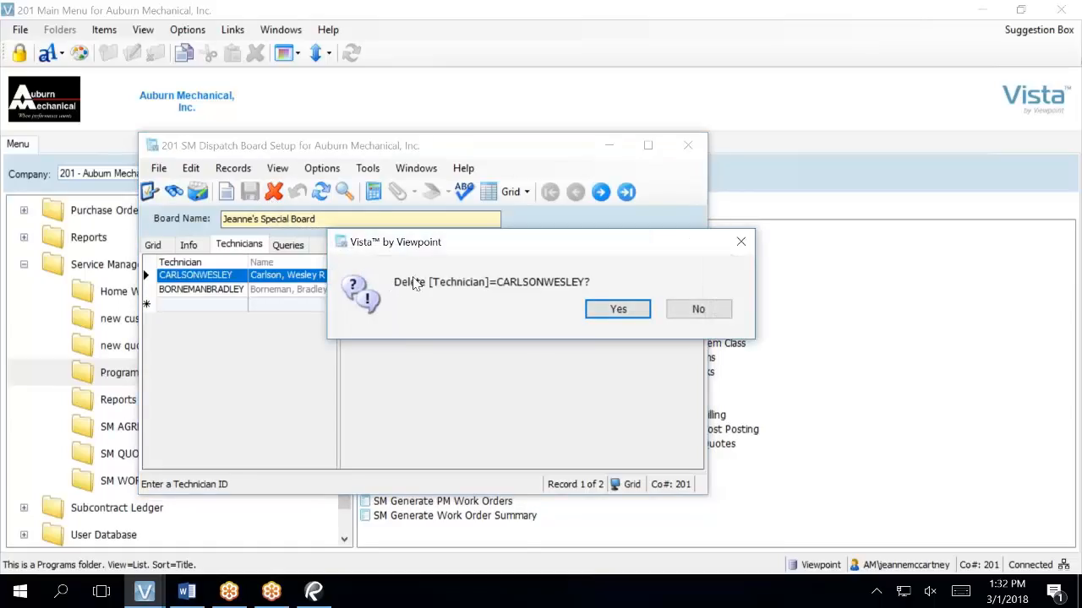
pyautogui.click(619, 313)
# Add the tenth technician in the Active SM Technician lookup to the second row of the board's technician list.
pyautogui.click(205, 291)
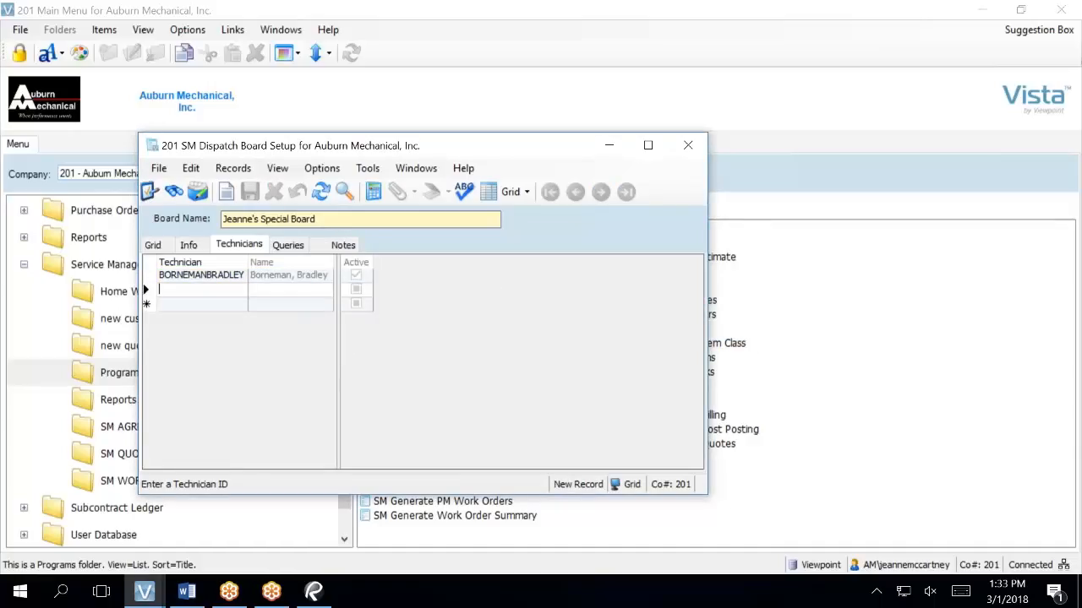
pyautogui.press('F4')
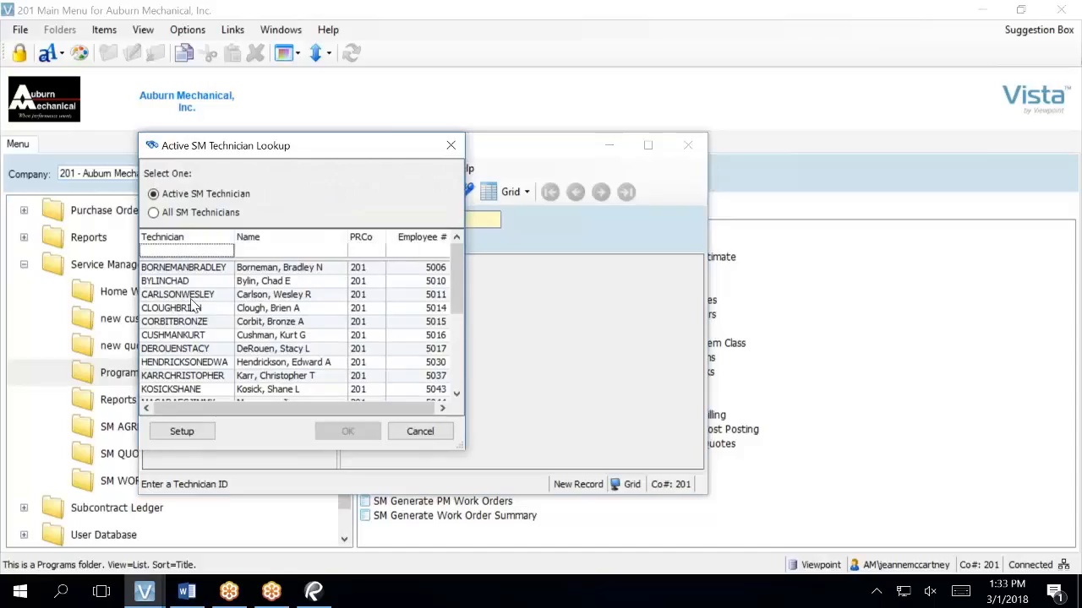
pyautogui.click(158, 390)
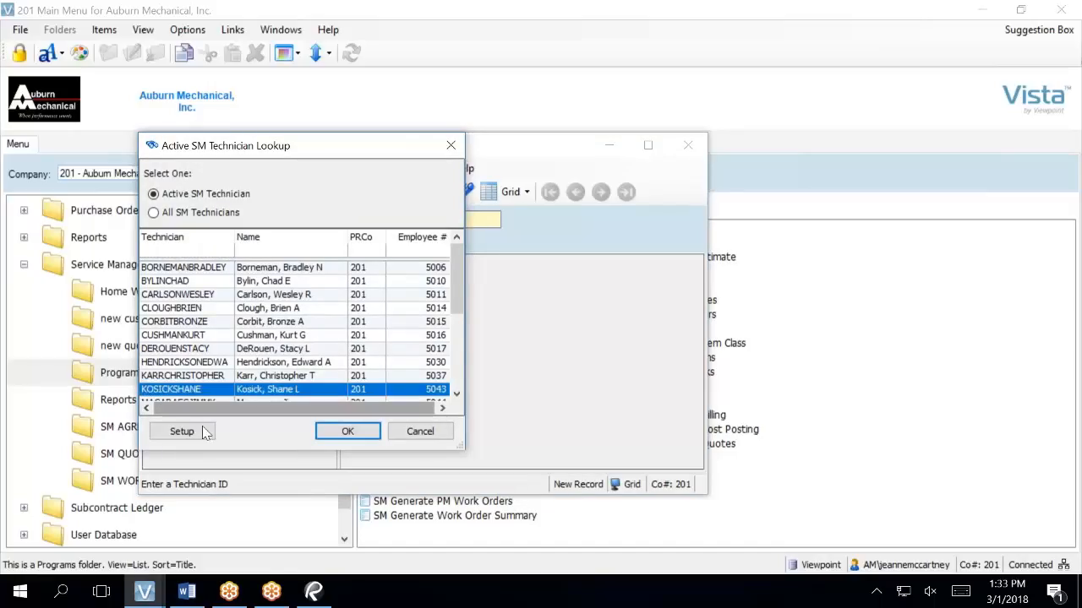
pyautogui.click(347, 431)
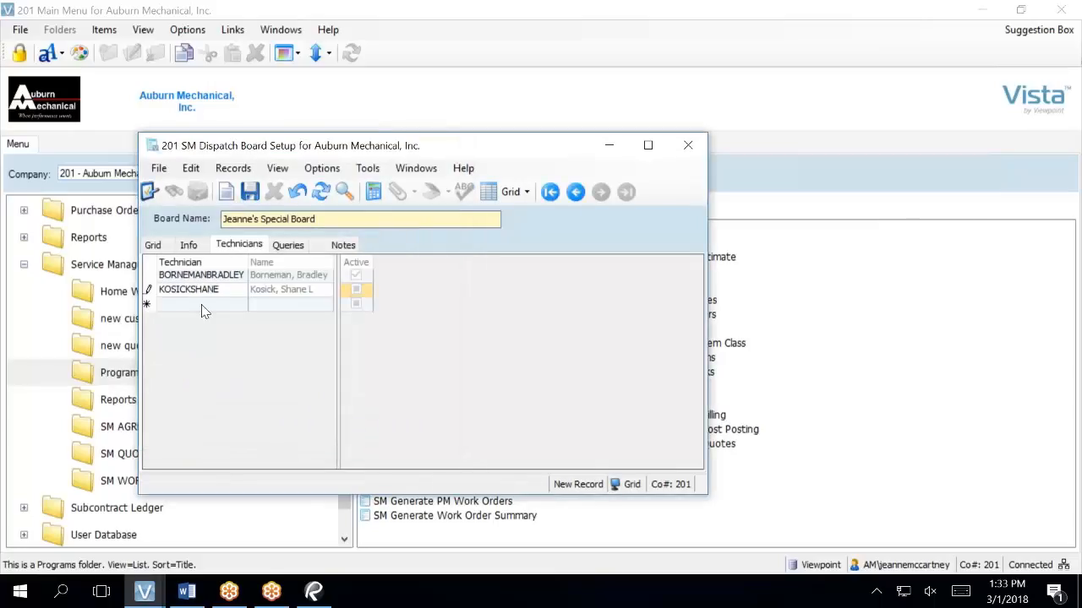
# Add the seventh technician in the Active SM Technician lookup to the third row of the board's technician list.
pyautogui.click(202, 305)
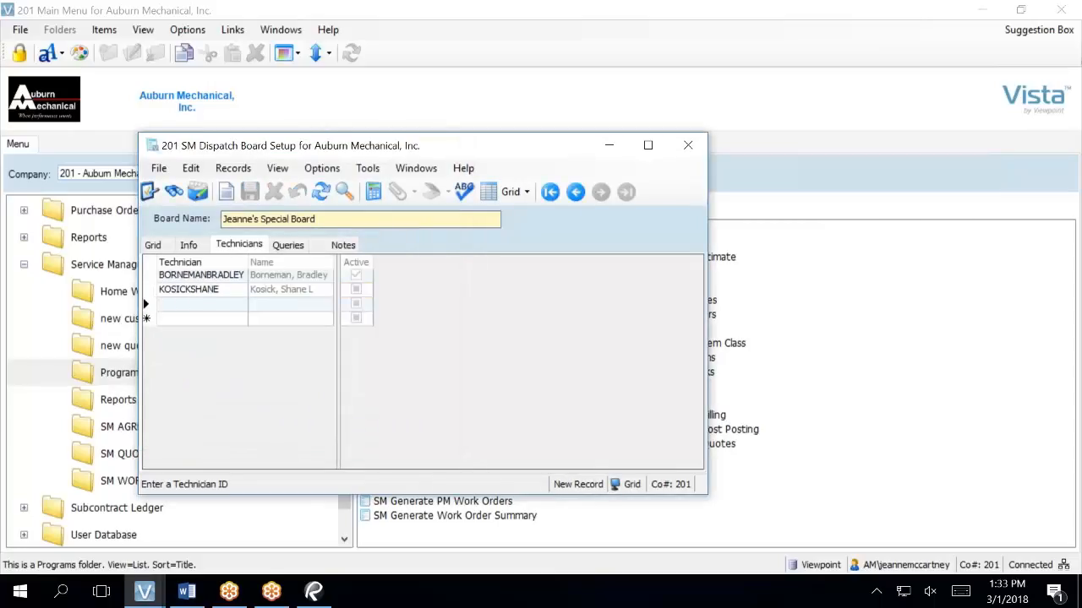
pyautogui.press('F4')
pyautogui.click(201, 351)
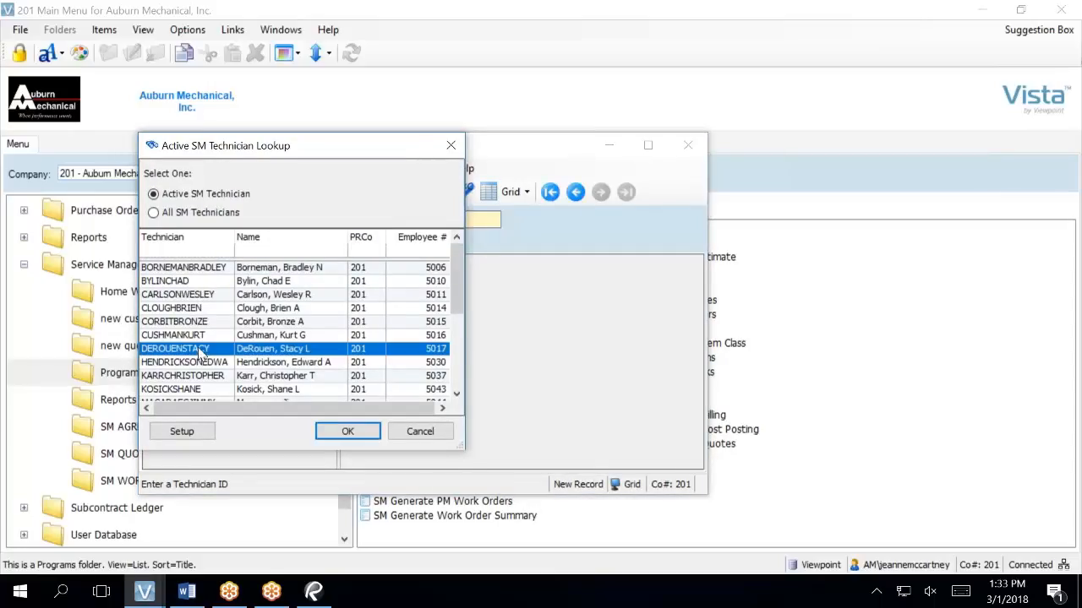
pyautogui.click(348, 431)
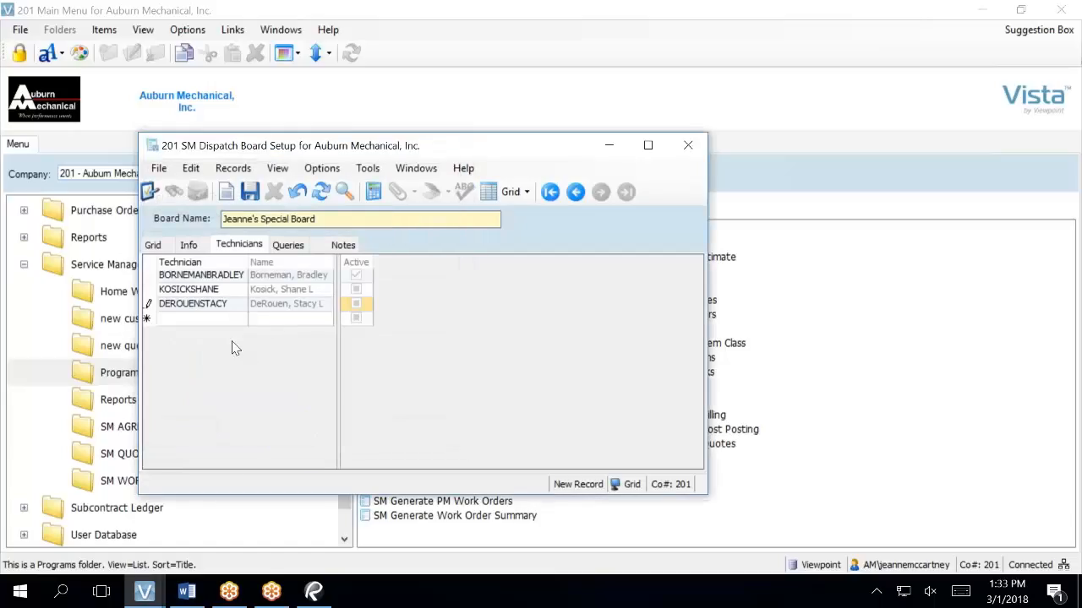
# Add the fifteenth technician in the Active SM Technician lookup to the fourth row of the board's technician list.
pyautogui.click(212, 319)
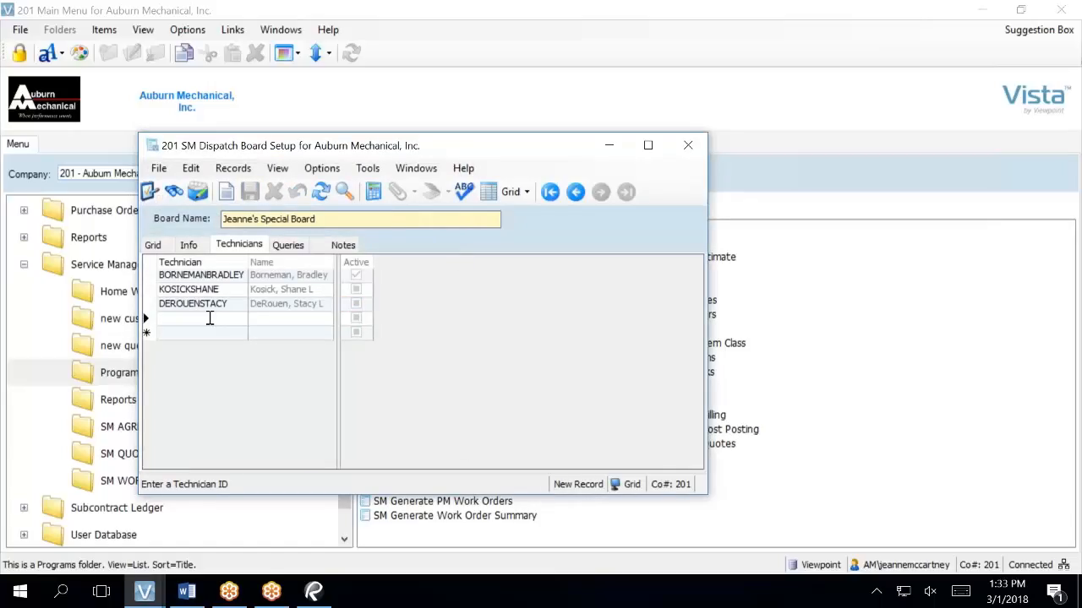
pyautogui.press('F4')
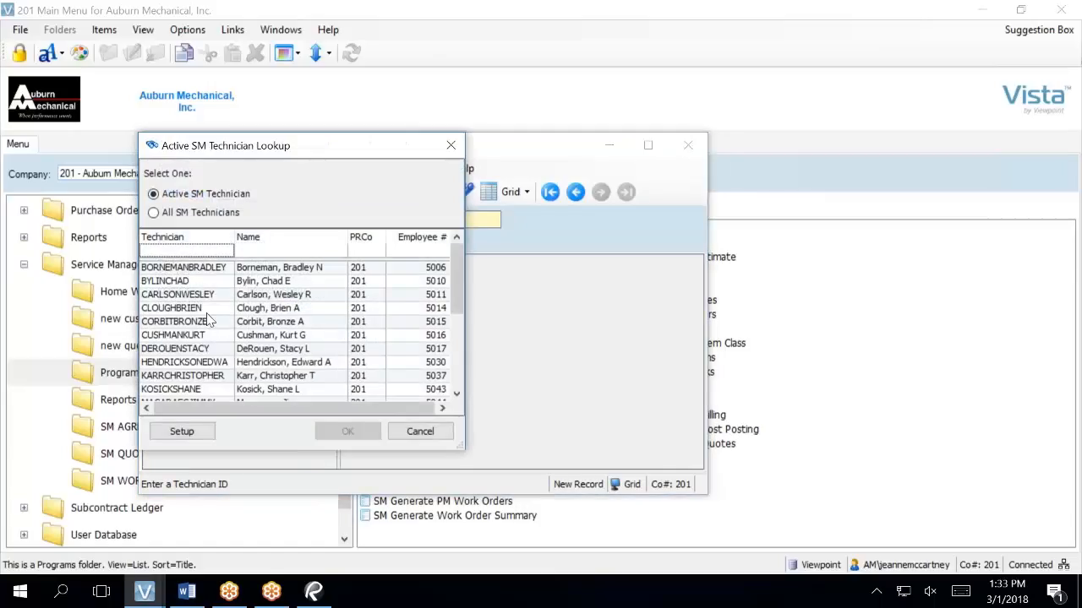
pyautogui.scroll(-3, 205, 386)
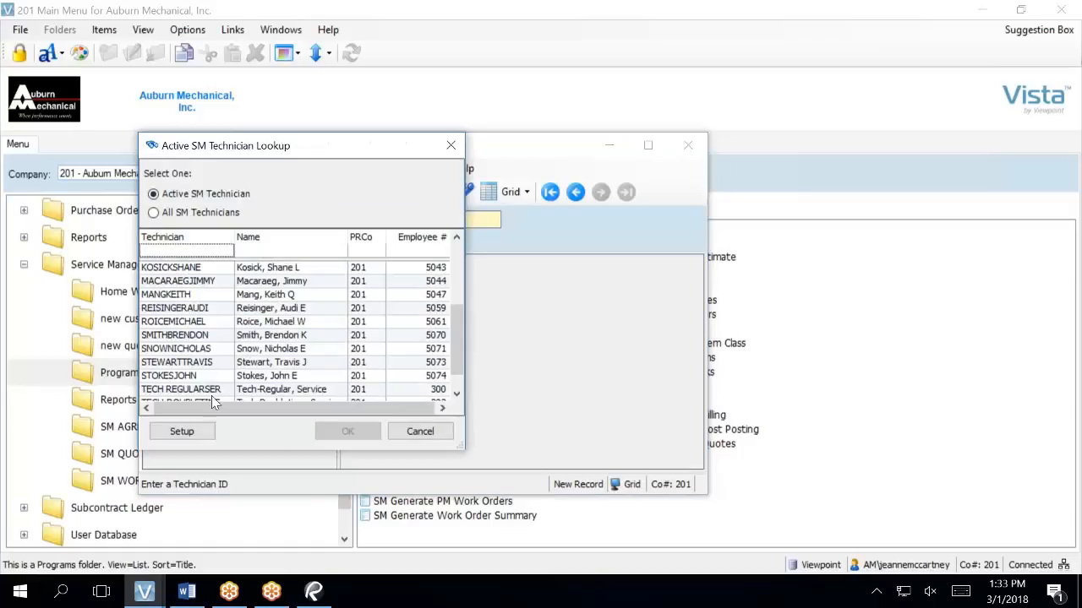
pyautogui.click(211, 337)
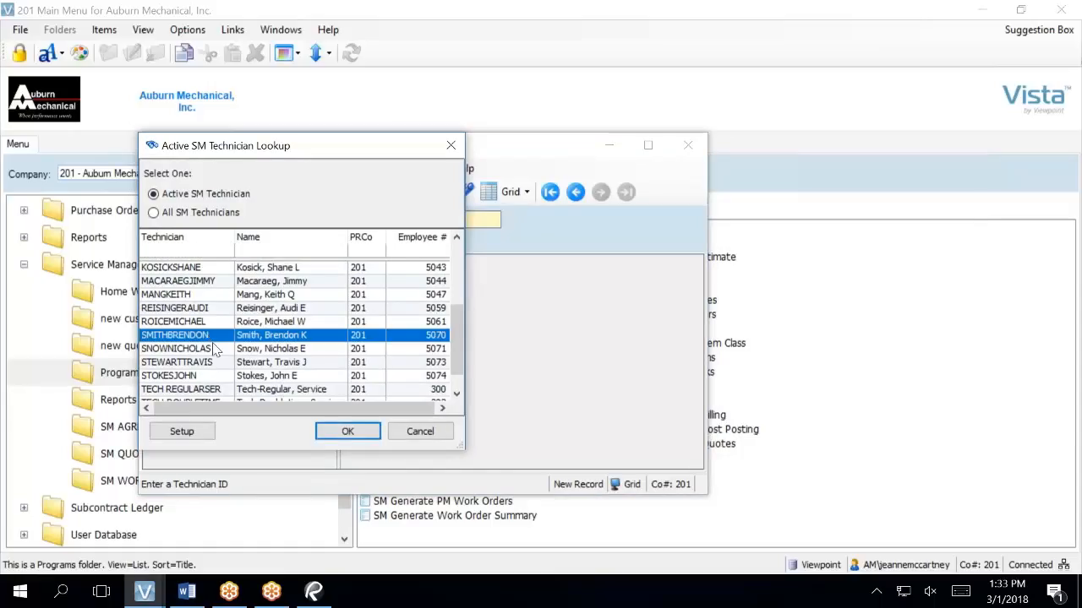
pyautogui.click(346, 432)
# Create another dispatch board named Pure Water Board and save the record when returning to the board grid.
pyautogui.click(290, 218)
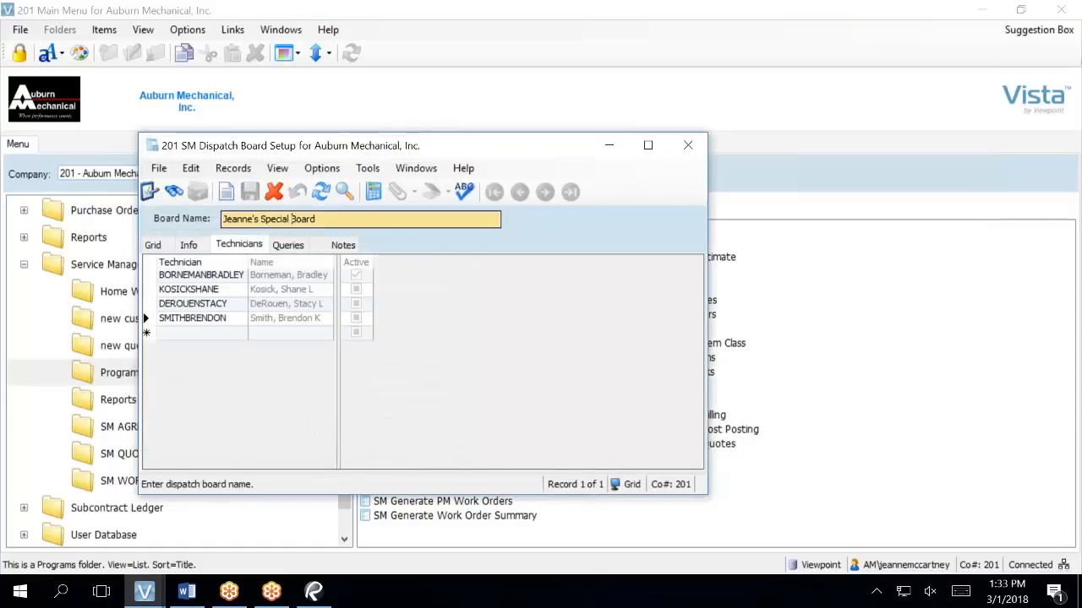
pyautogui.moveTo(290, 218); pyautogui.dragTo(2, 296)
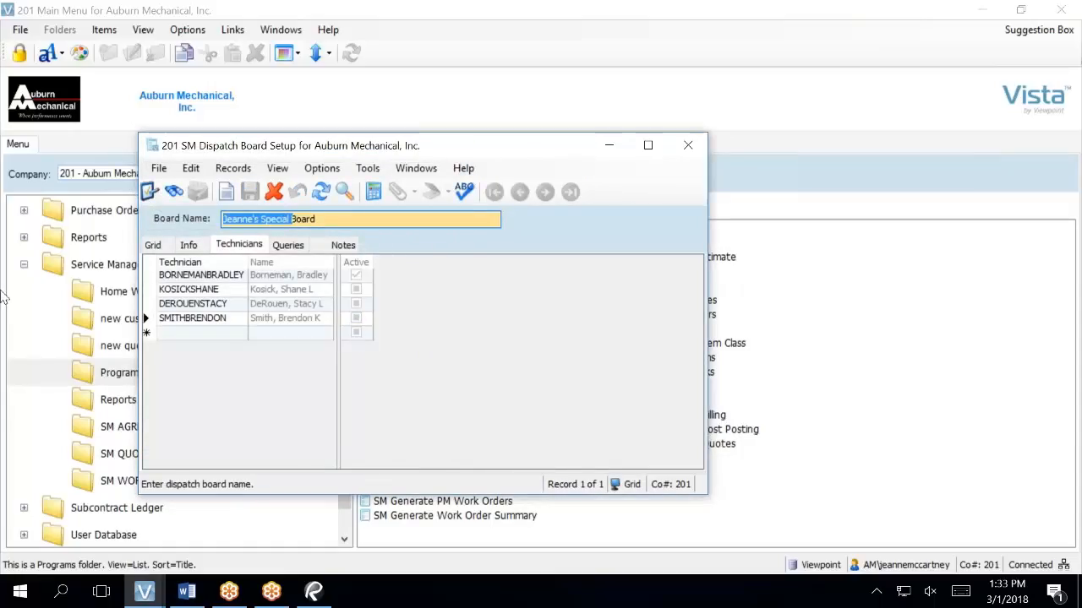
pyautogui.write('Pure Water')
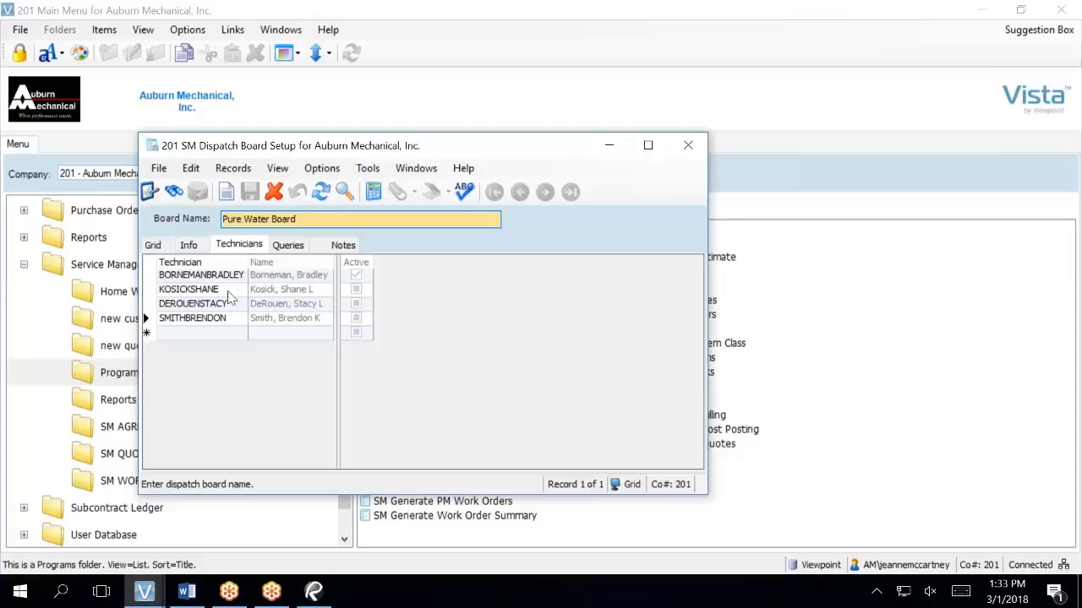
pyautogui.press('Tab')
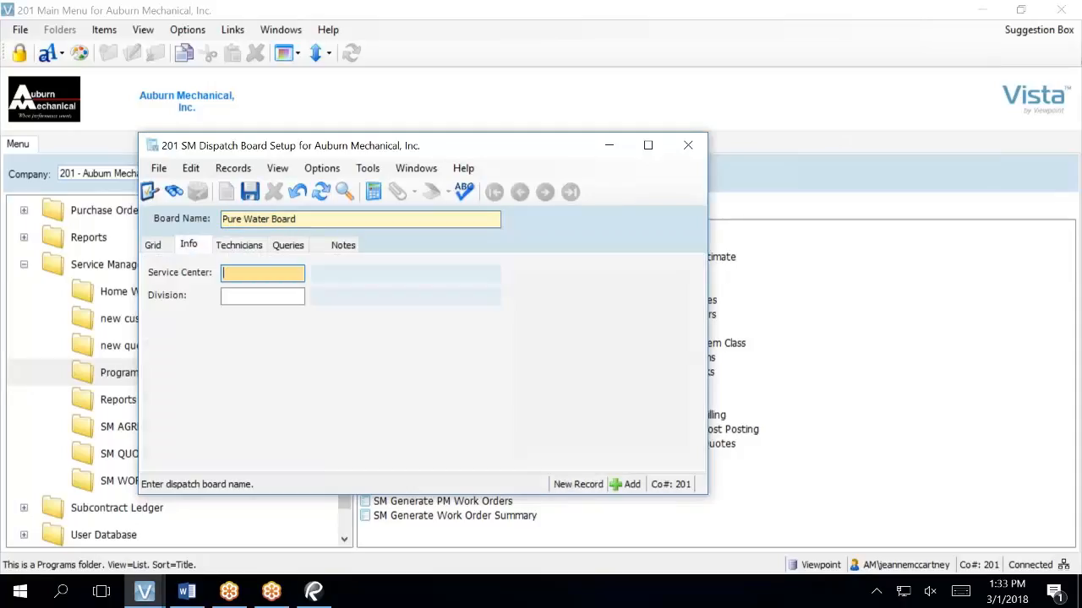
pyautogui.click(153, 244)
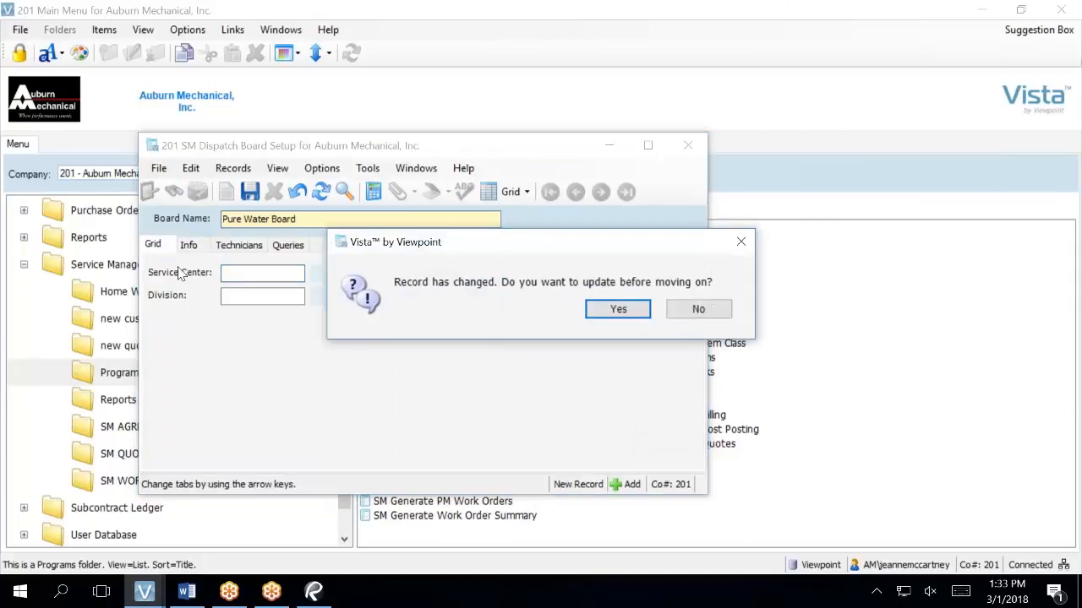
pyautogui.click(616, 309)
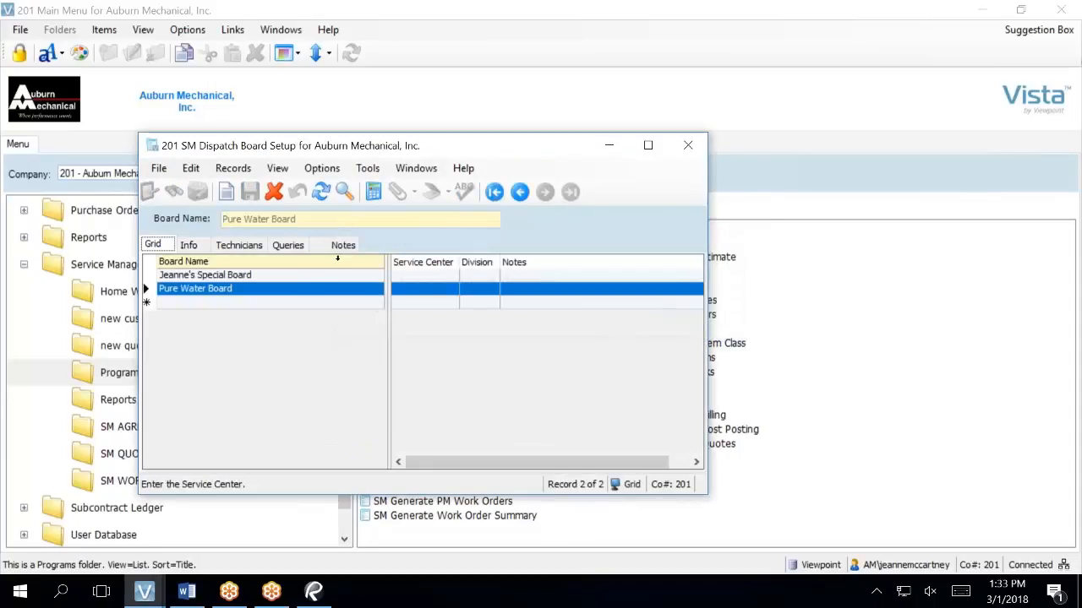
# Check the technician list of the Pure Water Board and return to the board grid.
pyautogui.click(322, 281)
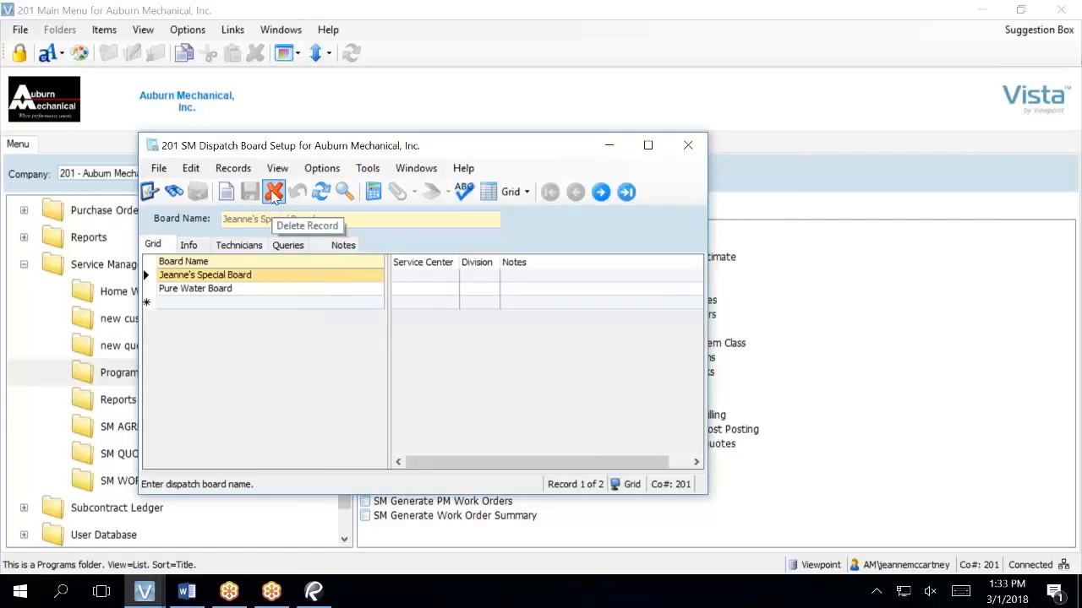
pyautogui.click(208, 290)
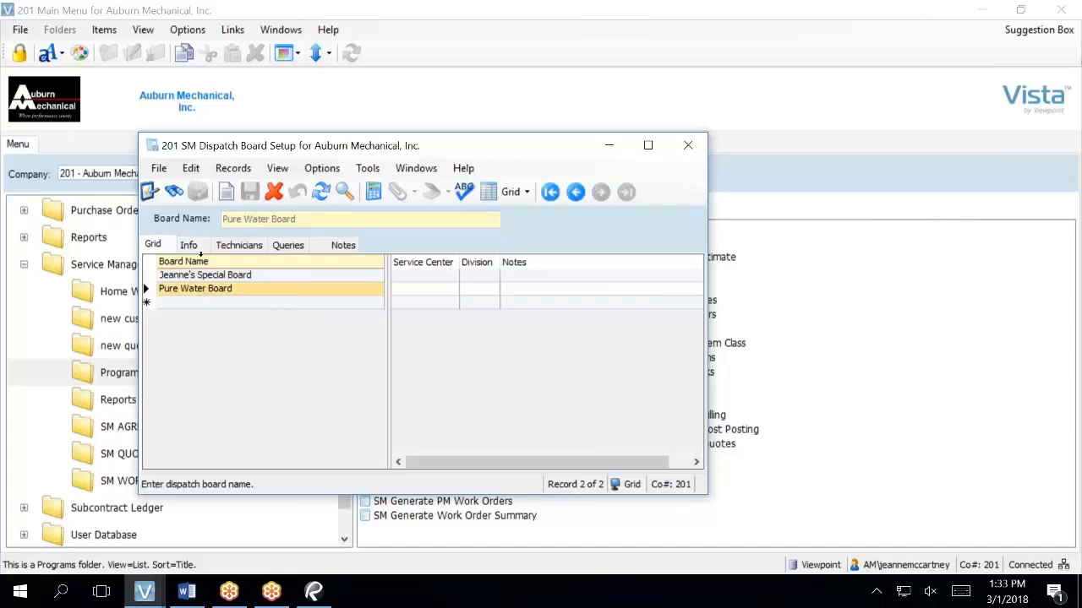
pyautogui.click(196, 250)
pyautogui.click(239, 246)
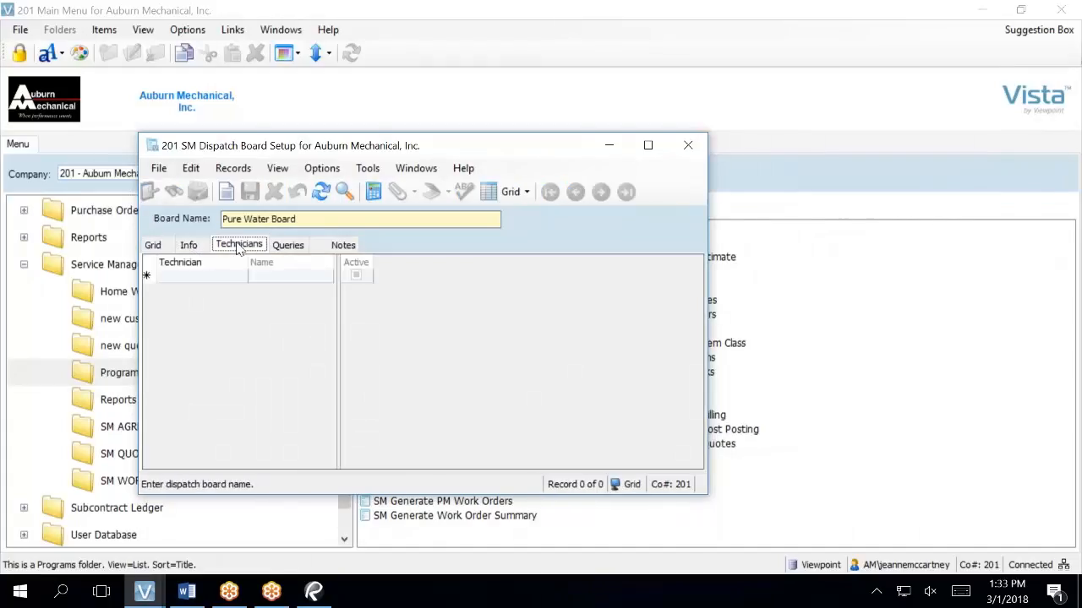
pyautogui.click(153, 246)
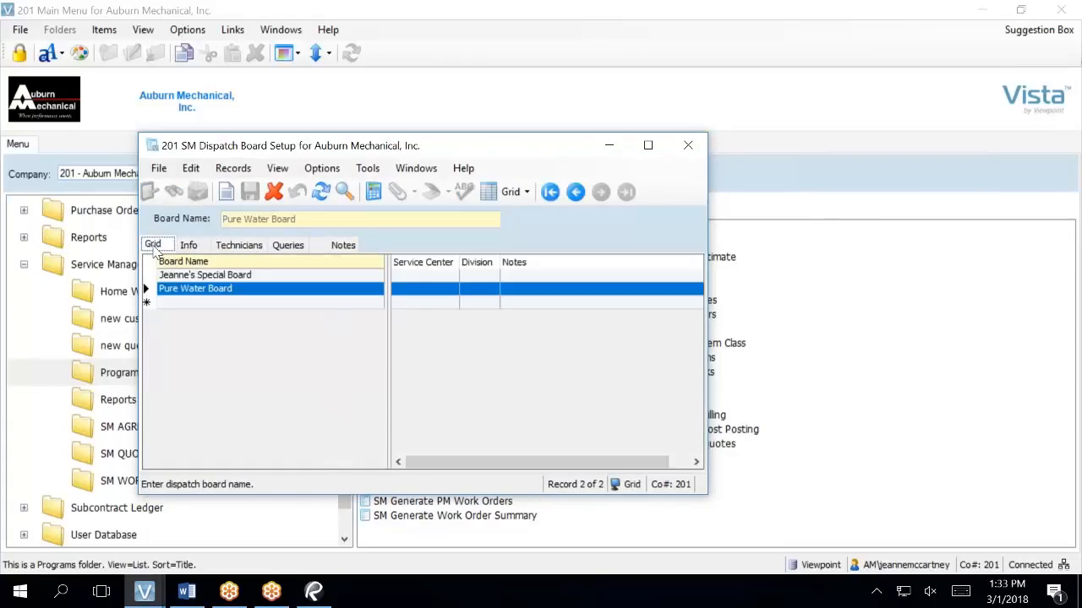
# Examine the query lookup and its VA Inquiries setup for the first board in the grid, closing both without choosing a query.
pyautogui.click(183, 281)
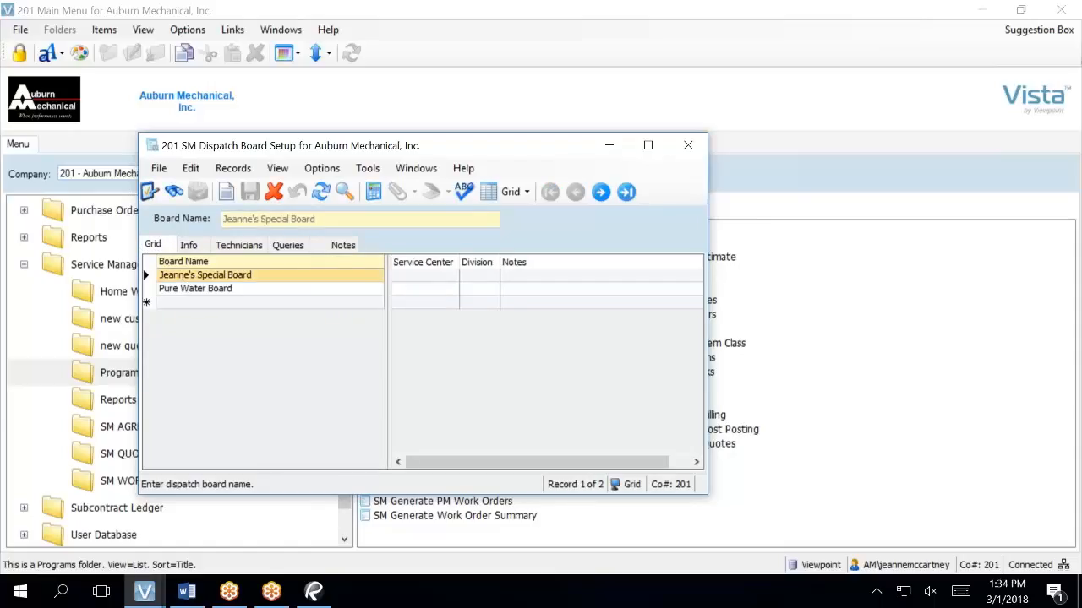
pyautogui.click(287, 245)
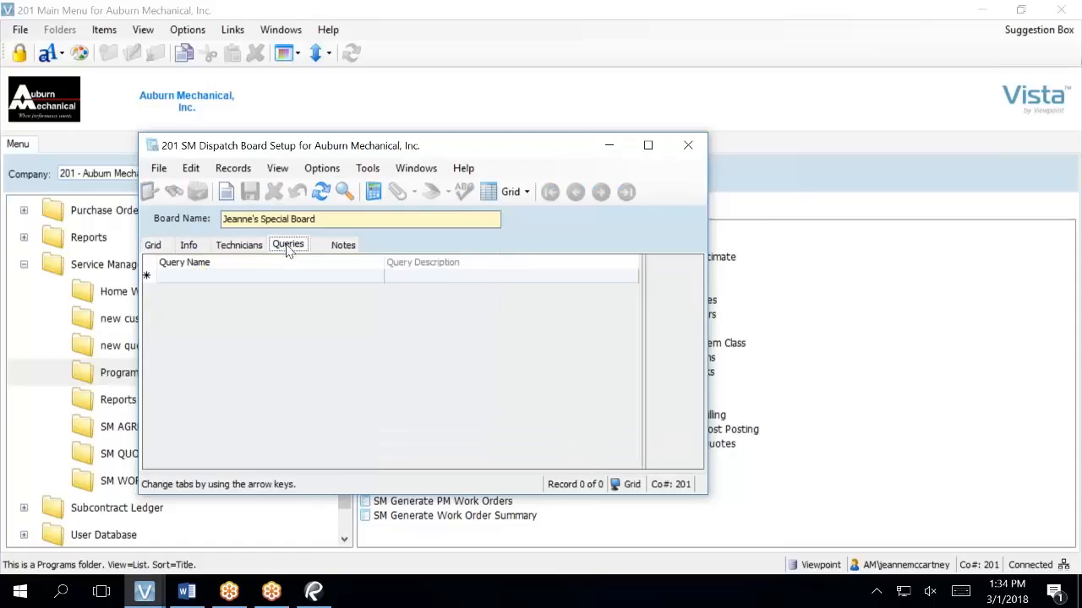
pyautogui.click(253, 279)
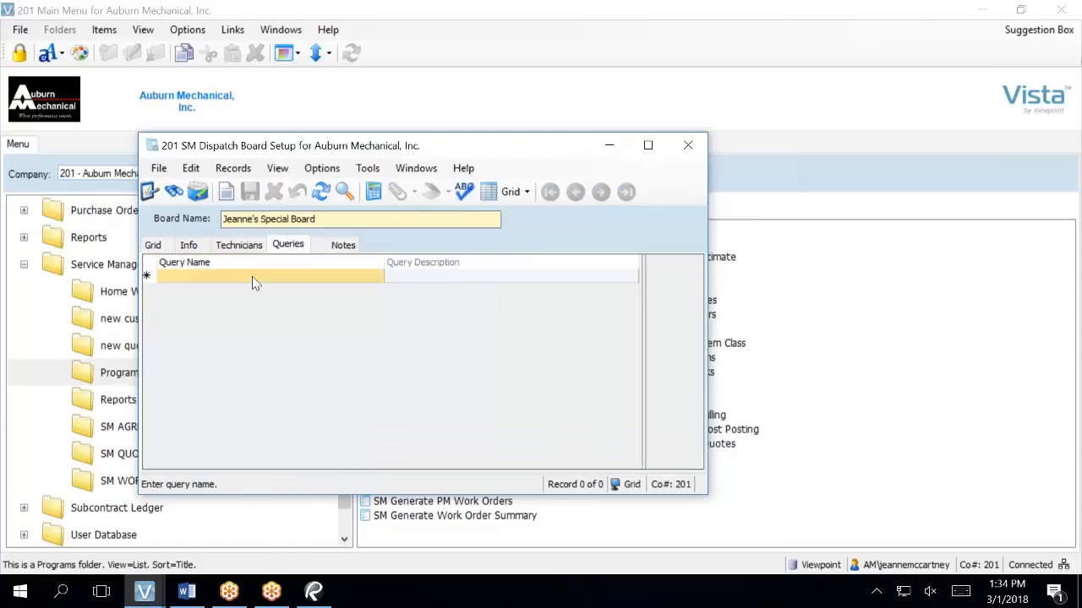
pyautogui.press('F4')
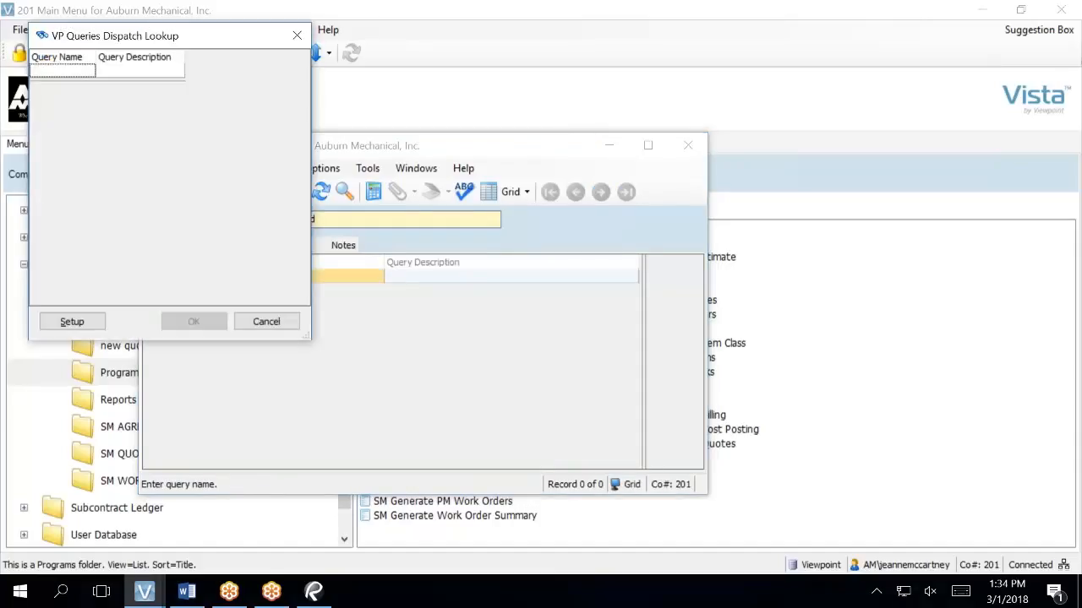
pyautogui.click(93, 322)
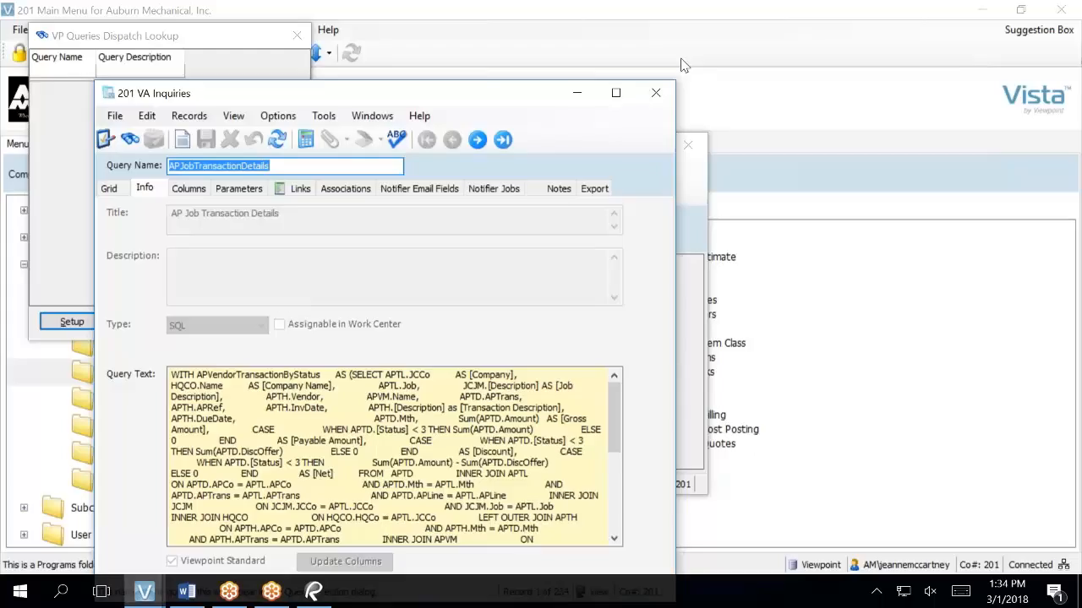
pyautogui.click(656, 92)
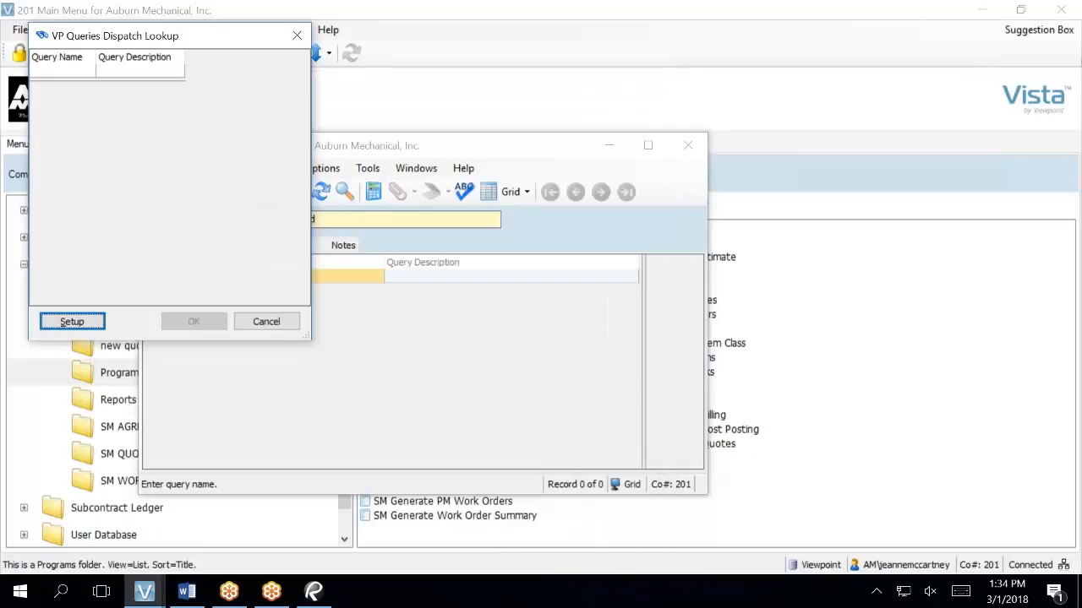
pyautogui.click(266, 325)
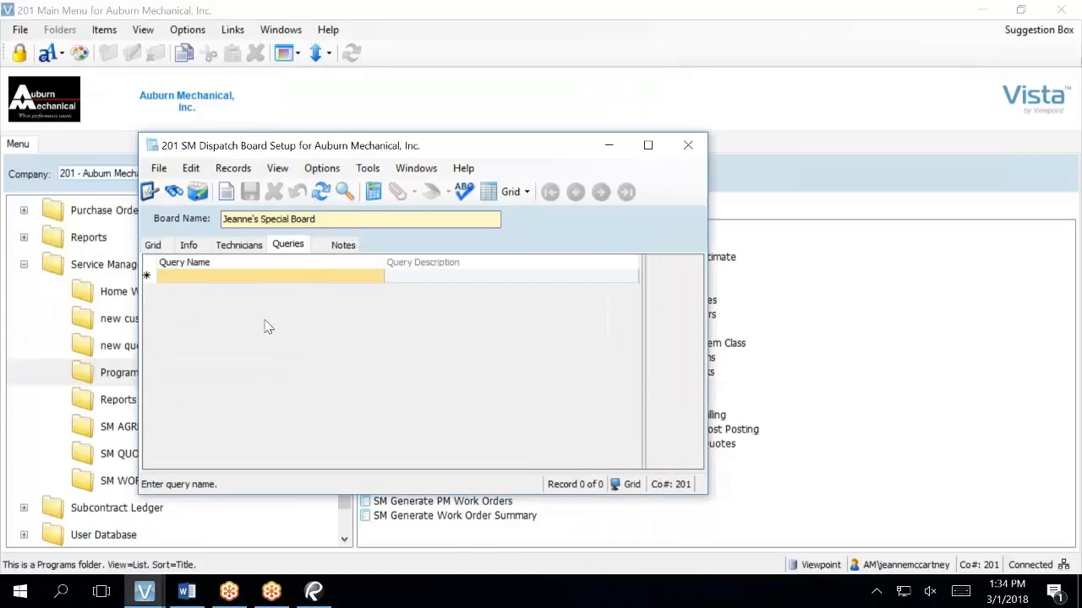
# Review the technicians assigned to the first board in the grid and close SM Dispatch Board Setup.
pyautogui.click(164, 247)
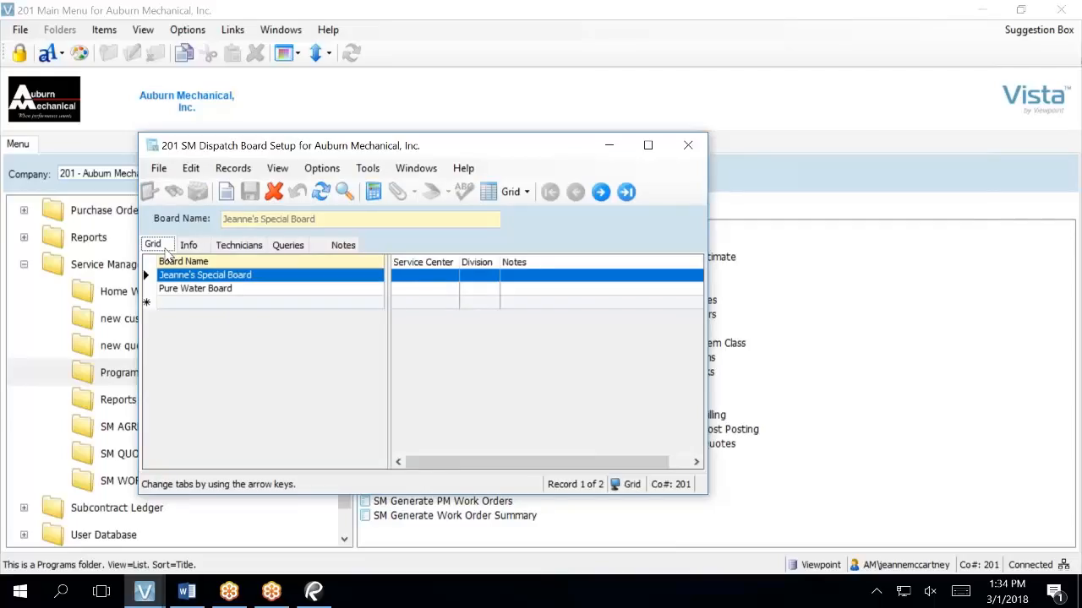
pyautogui.click(181, 292)
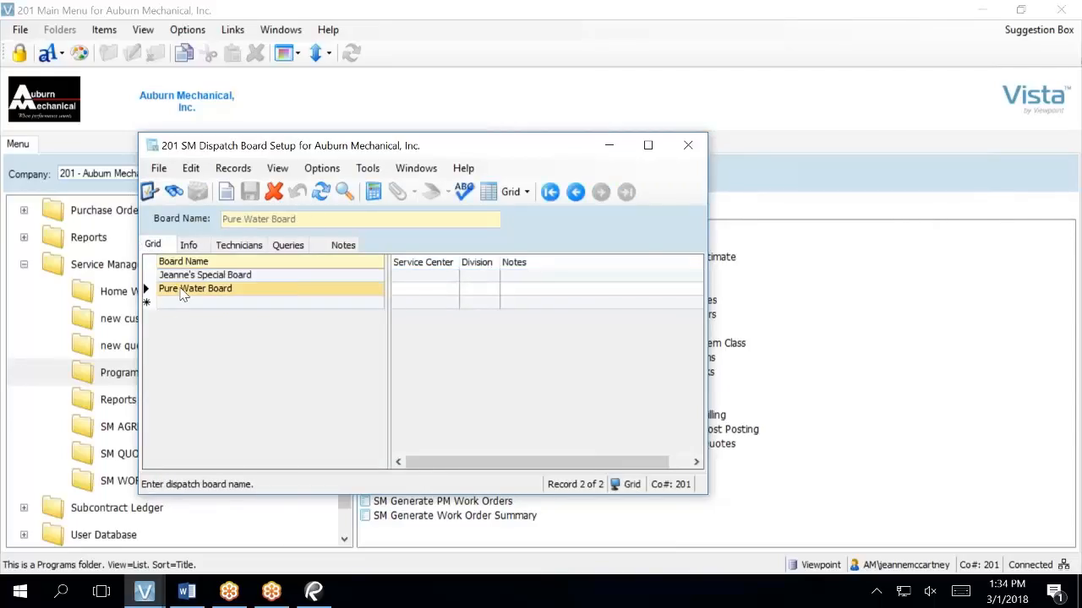
pyautogui.click(171, 281)
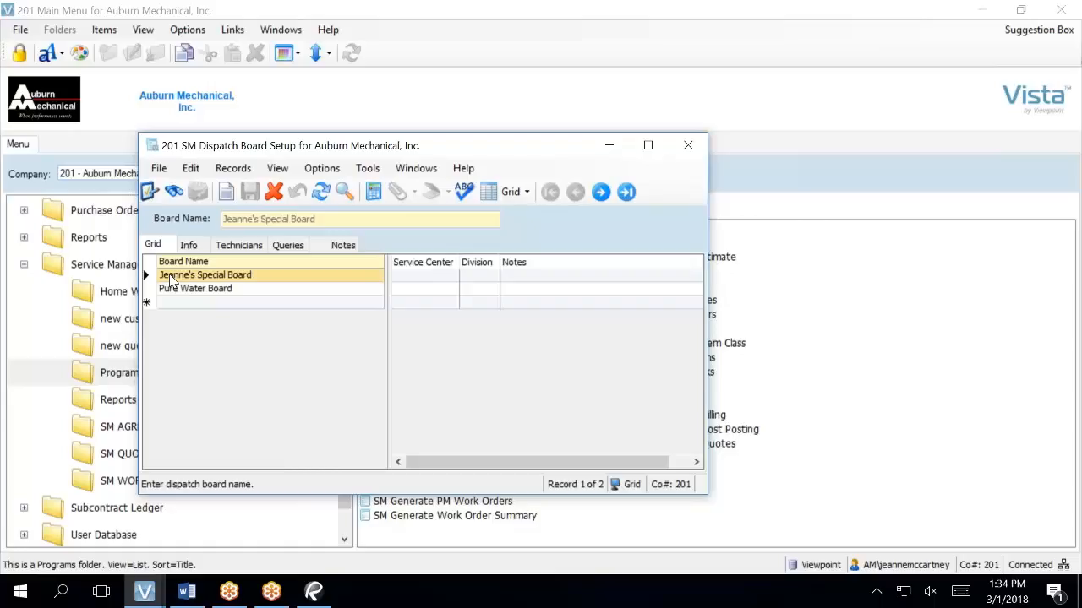
pyautogui.click(240, 247)
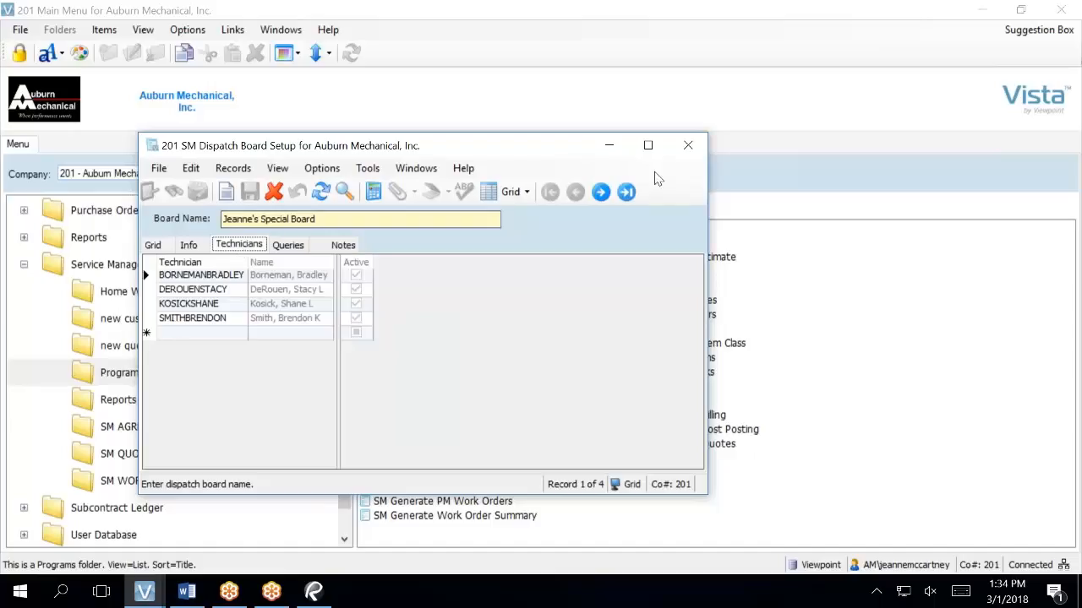
pyautogui.click(689, 146)
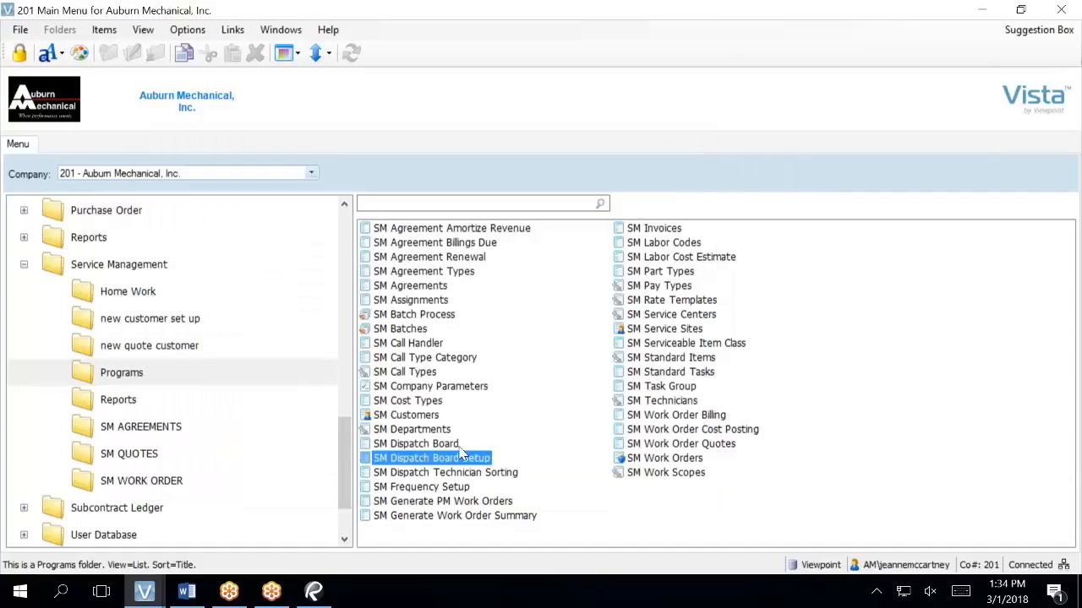
# Launch the SM Dispatch Board with the first custom board and expand its In Progress work orders.
pyautogui.doubleClick(433, 444)
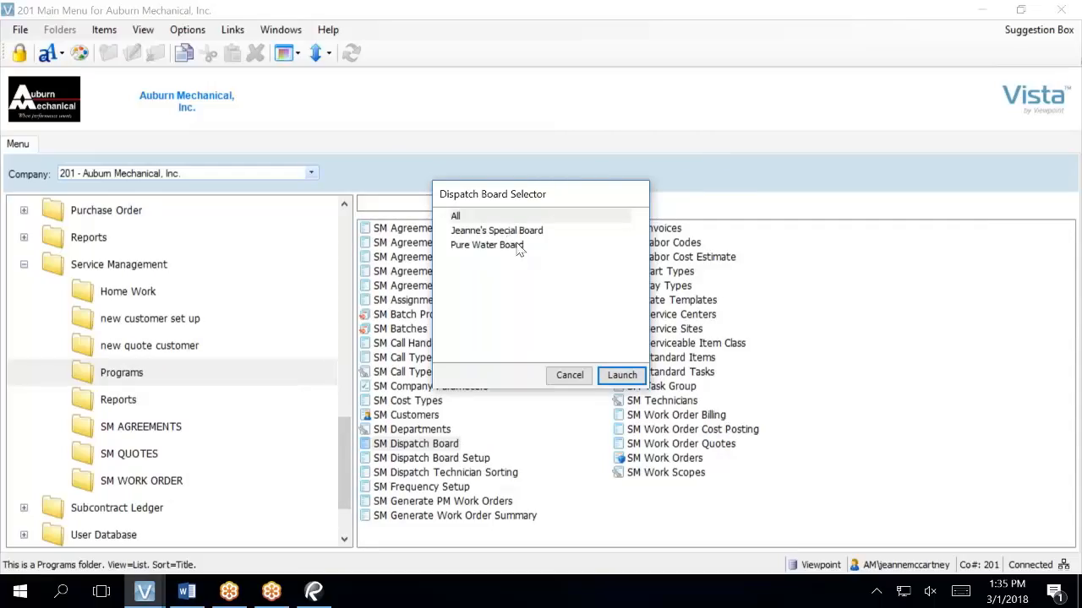
pyautogui.click(515, 235)
pyautogui.click(605, 380)
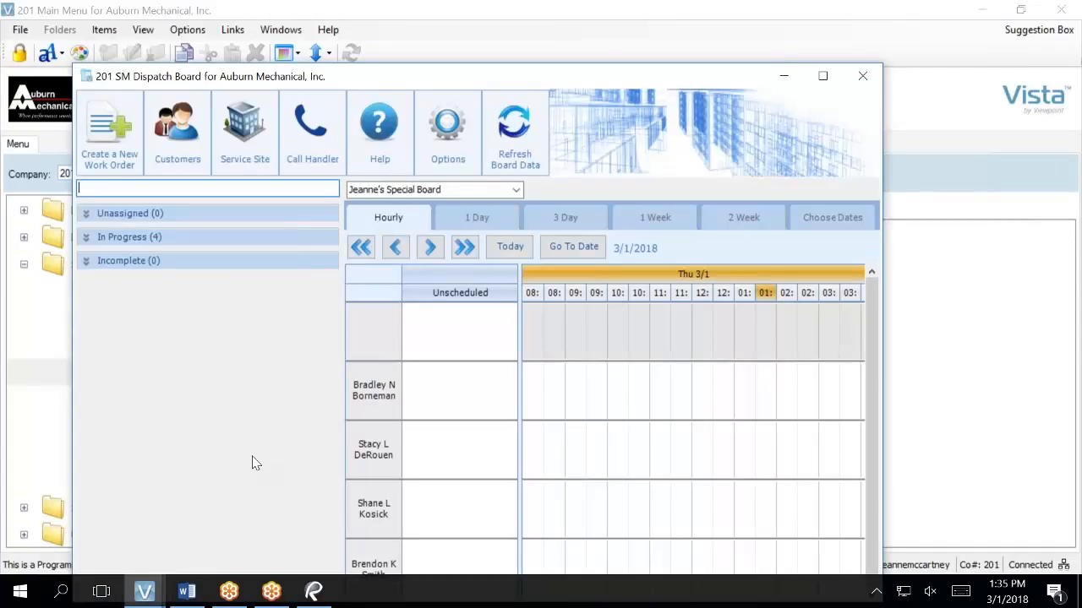
pyautogui.click(134, 234)
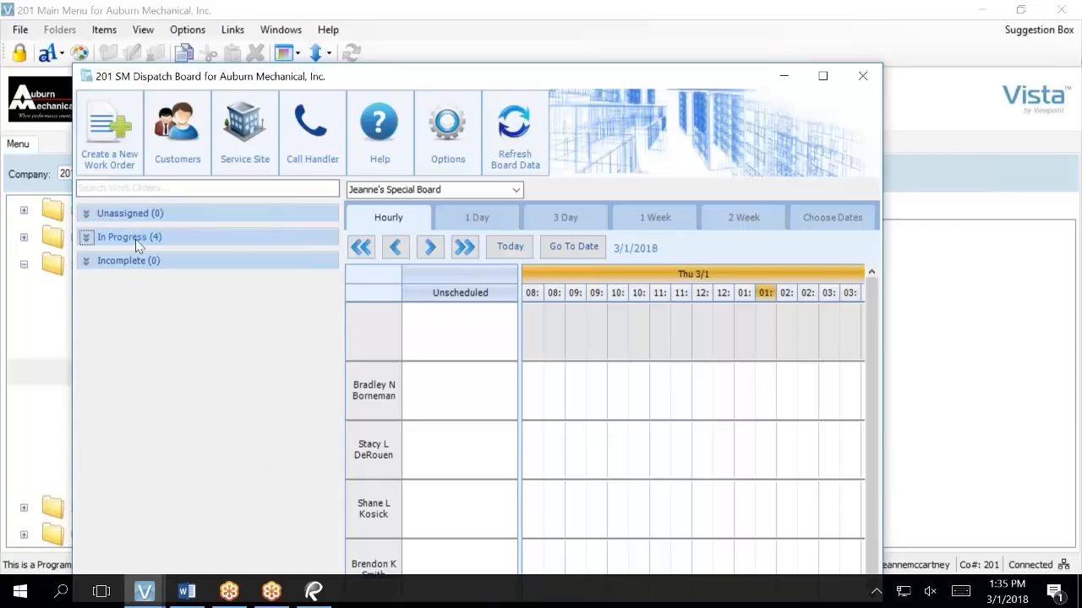
pyautogui.click(135, 237)
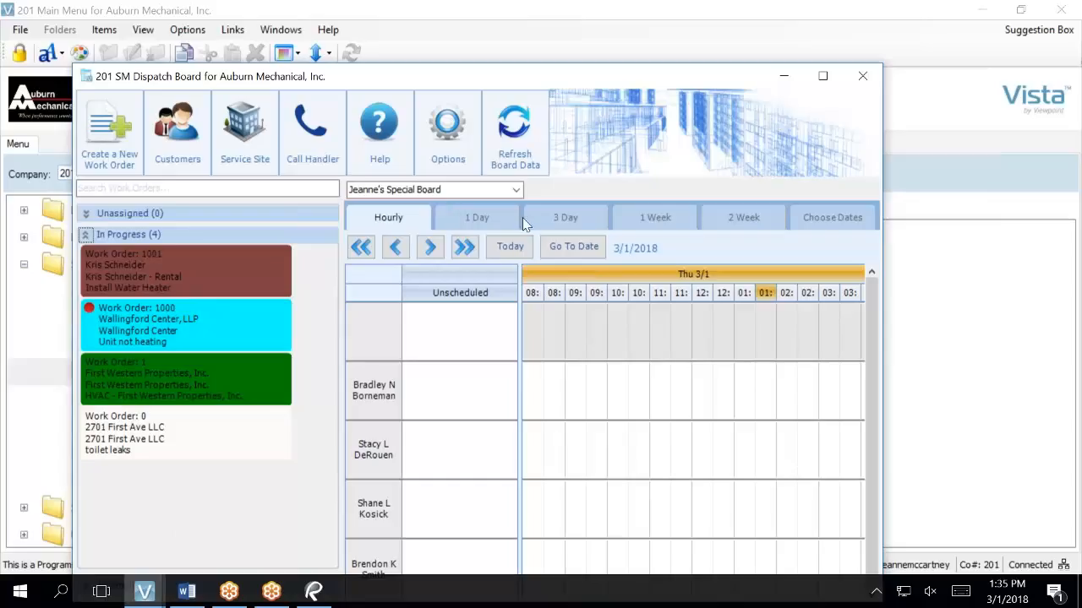
# View the boards available for switching on the SM Dispatch Board, and close that dispatch board window.
pyautogui.click(514, 189)
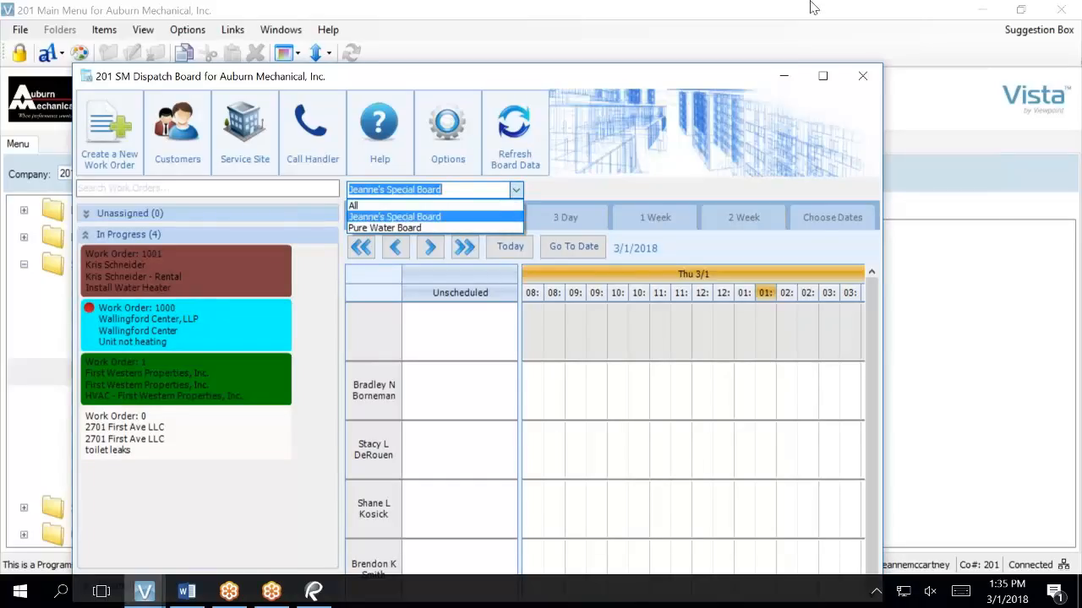
pyautogui.click(862, 77)
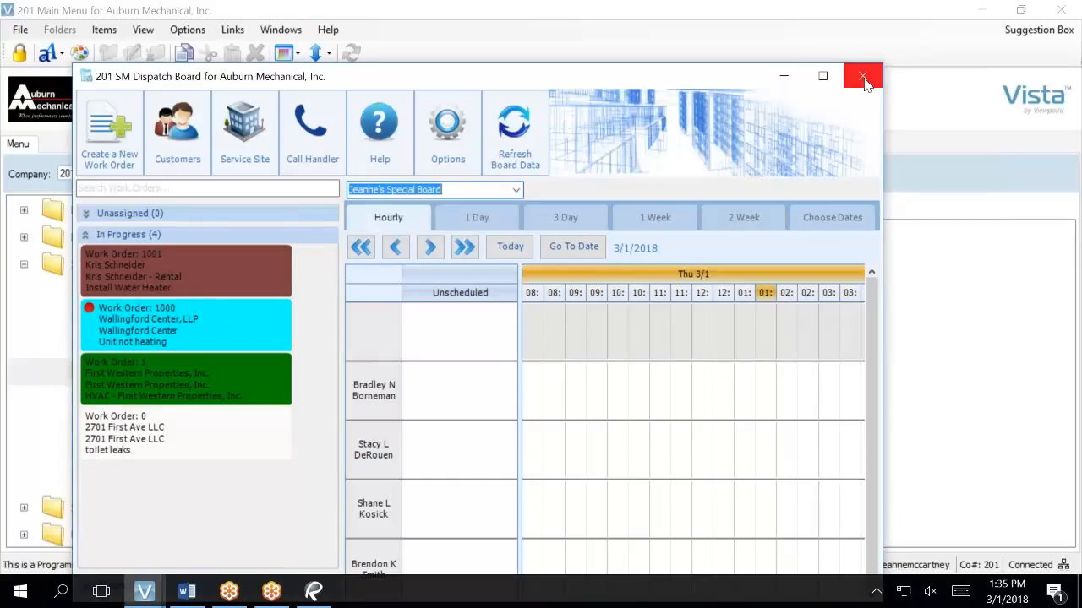
pyautogui.click(862, 77)
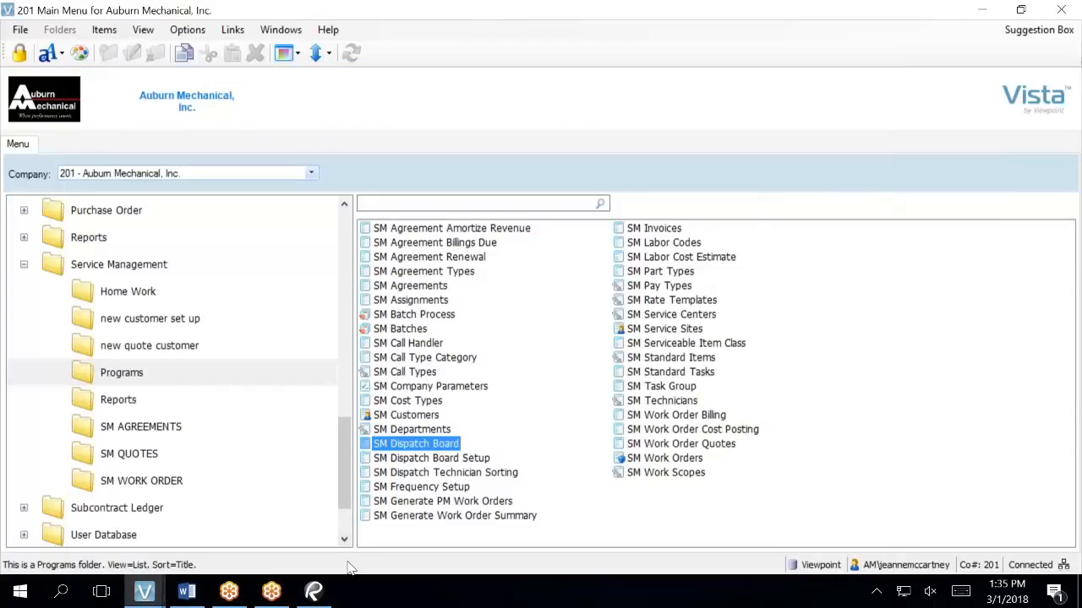
# Open SM Dispatch Board Setup for the first custom board, and open the query setup from its query name lookup.
pyautogui.click(145, 594)
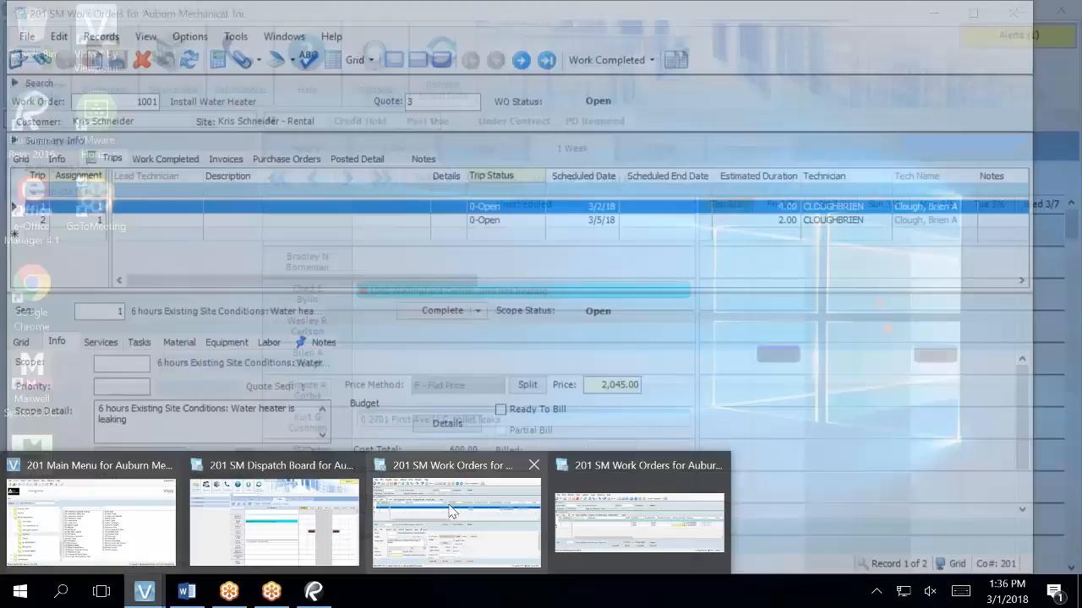
pyautogui.moveTo(595, 506)
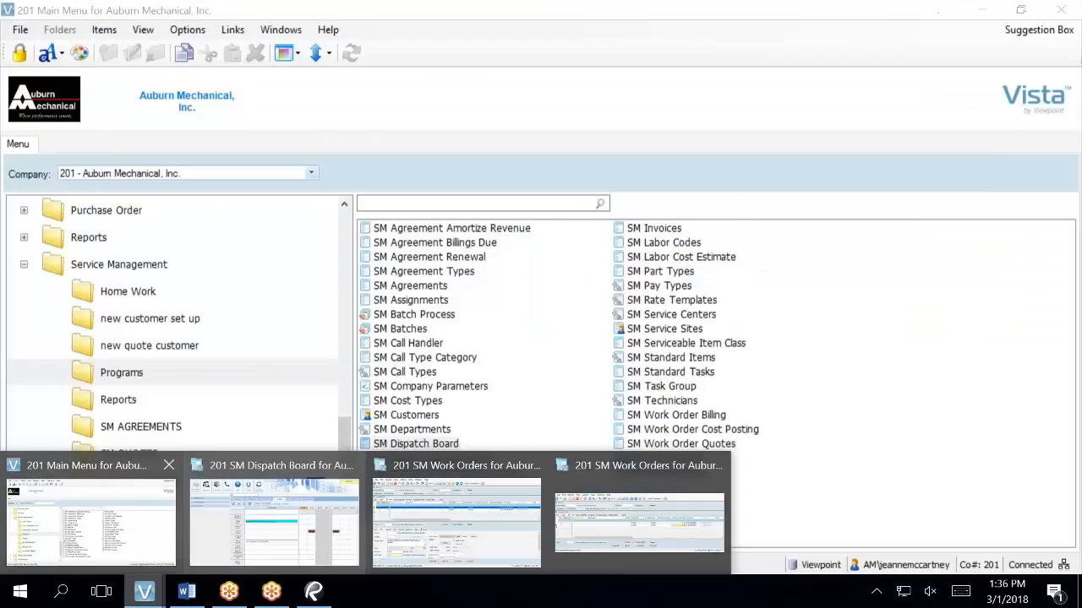
pyautogui.click(127, 516)
pyautogui.doubleClick(397, 458)
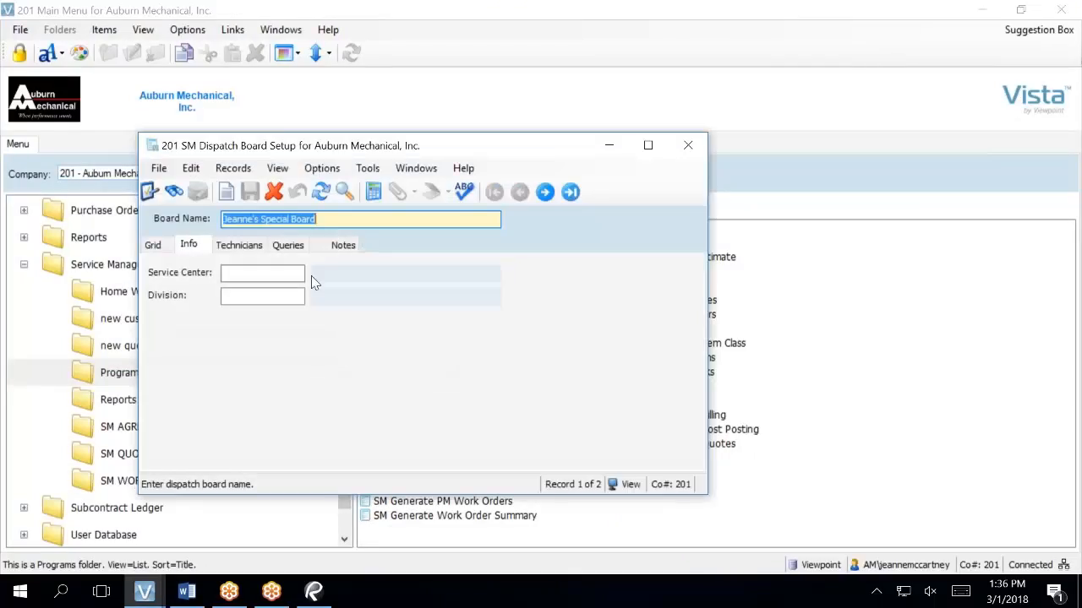
pyautogui.click(287, 245)
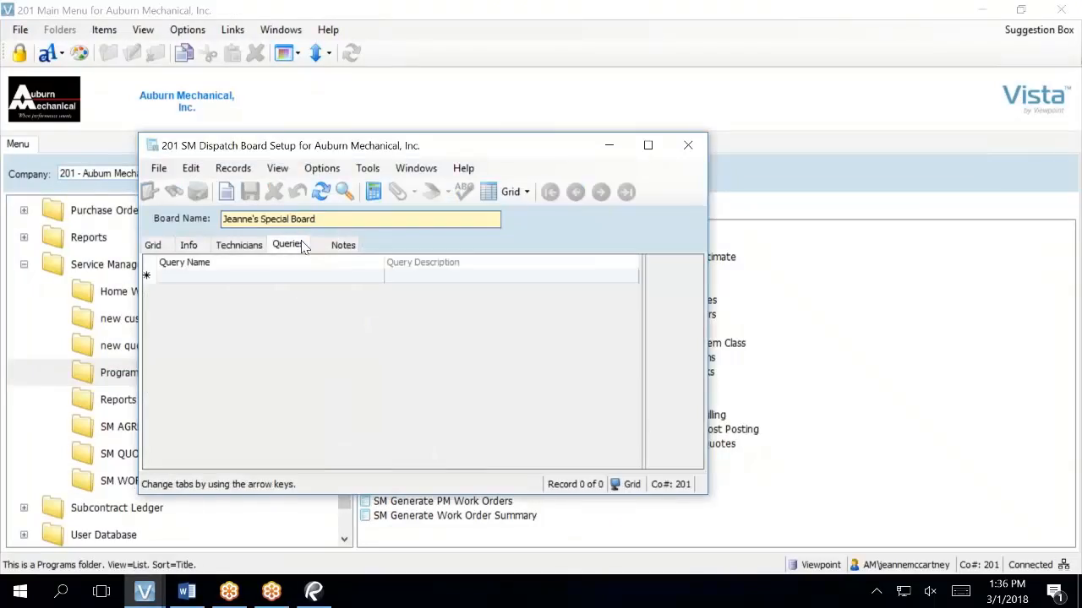
pyautogui.click(235, 284)
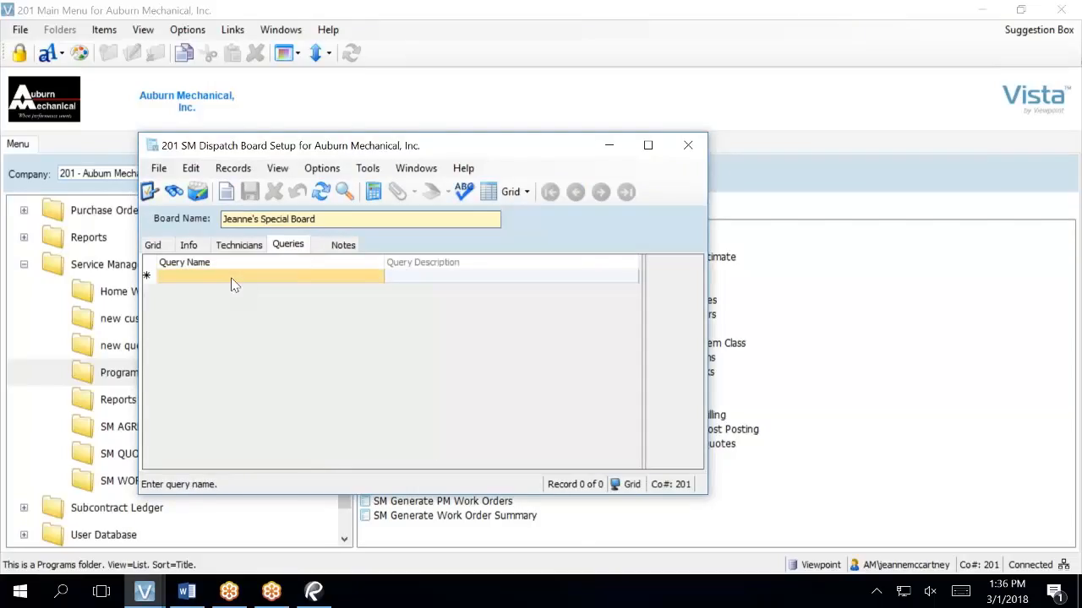
pyautogui.press('F4')
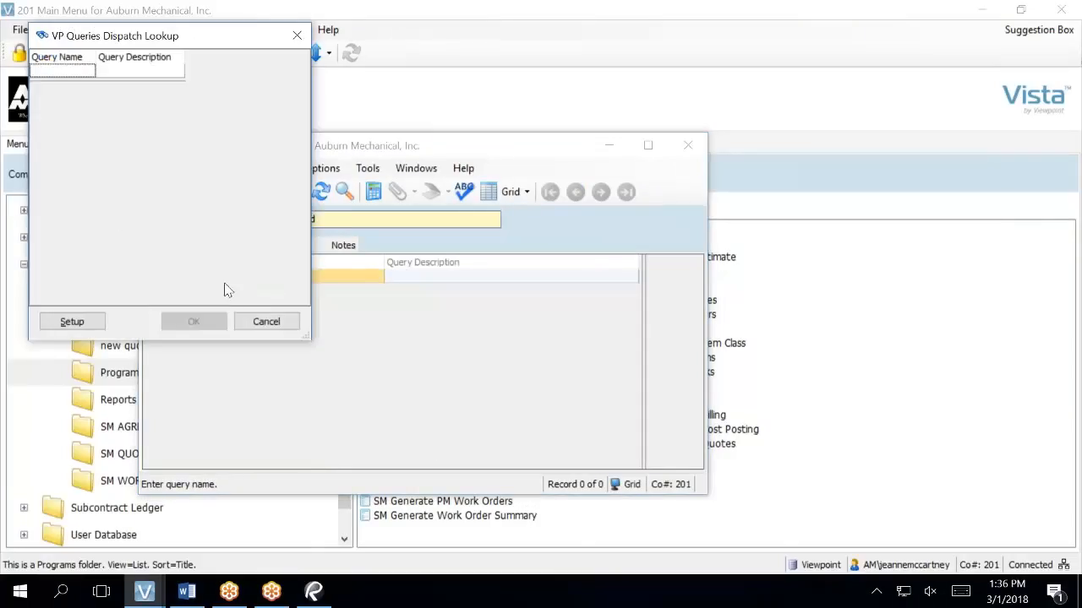
pyautogui.click(84, 318)
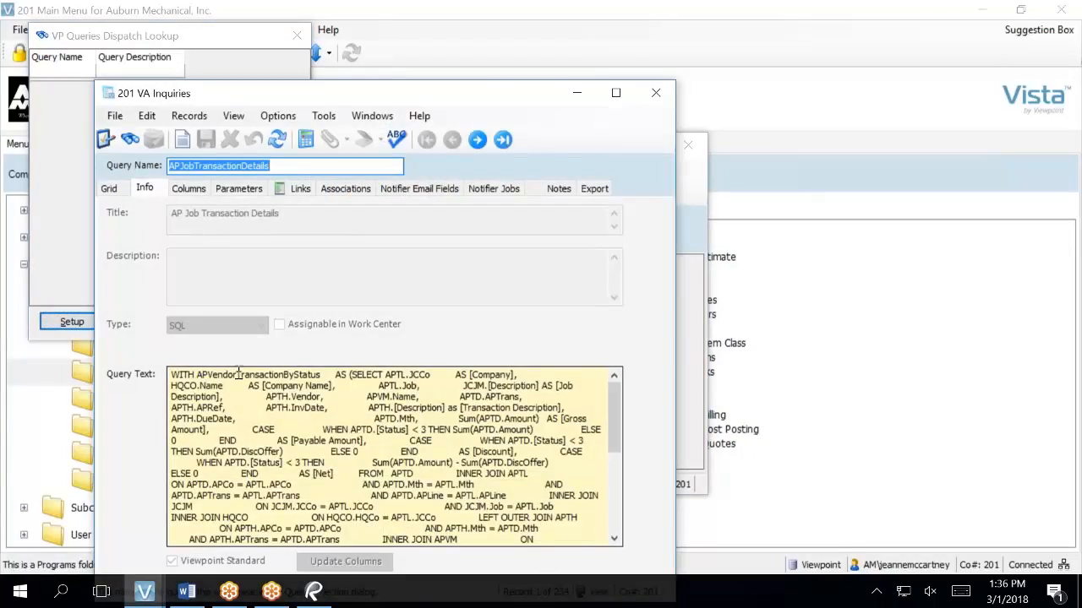
# Filter the VA Inquiries grid by query name "sm", and close the inquiries, the lookup and SM Dispatch Board Setup without choosing a query.
pyautogui.click(109, 188)
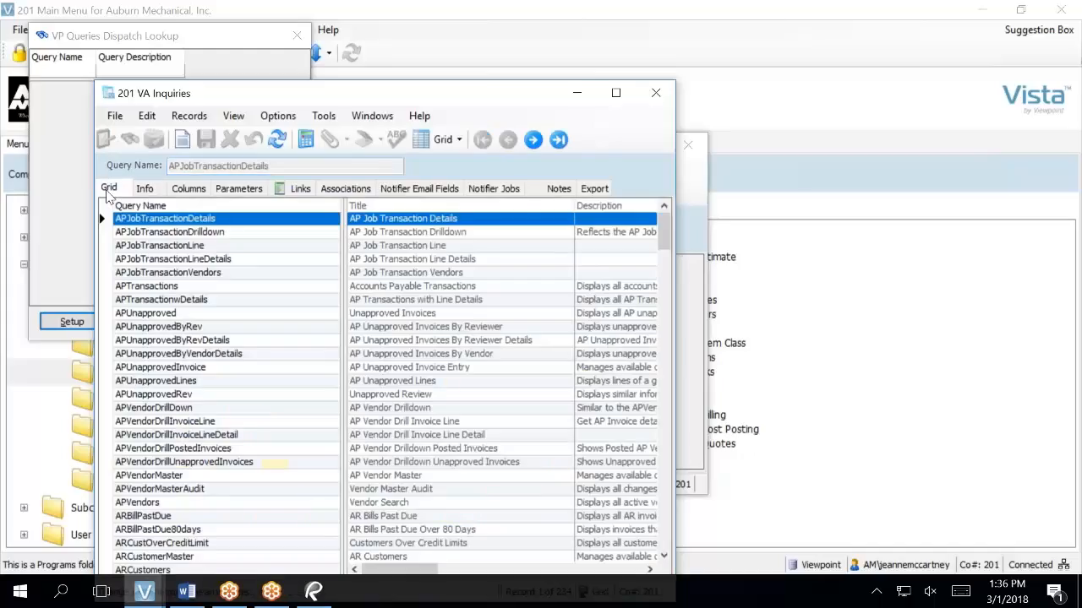
pyautogui.scroll(-8, 182, 465)
pyautogui.scroll(-20, 182, 465)
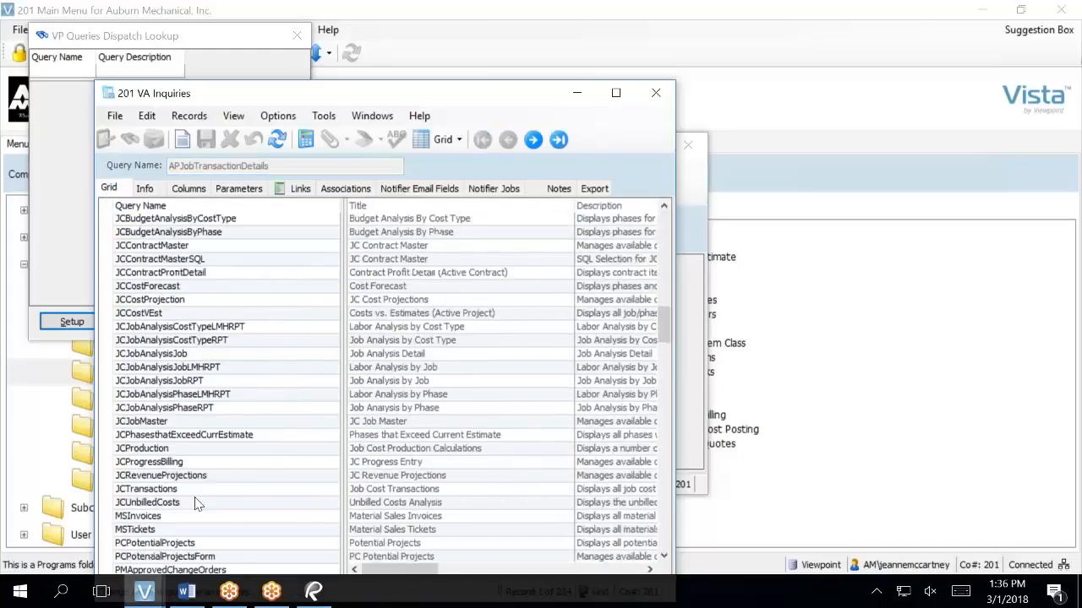
pyautogui.scroll(-6, 209, 510)
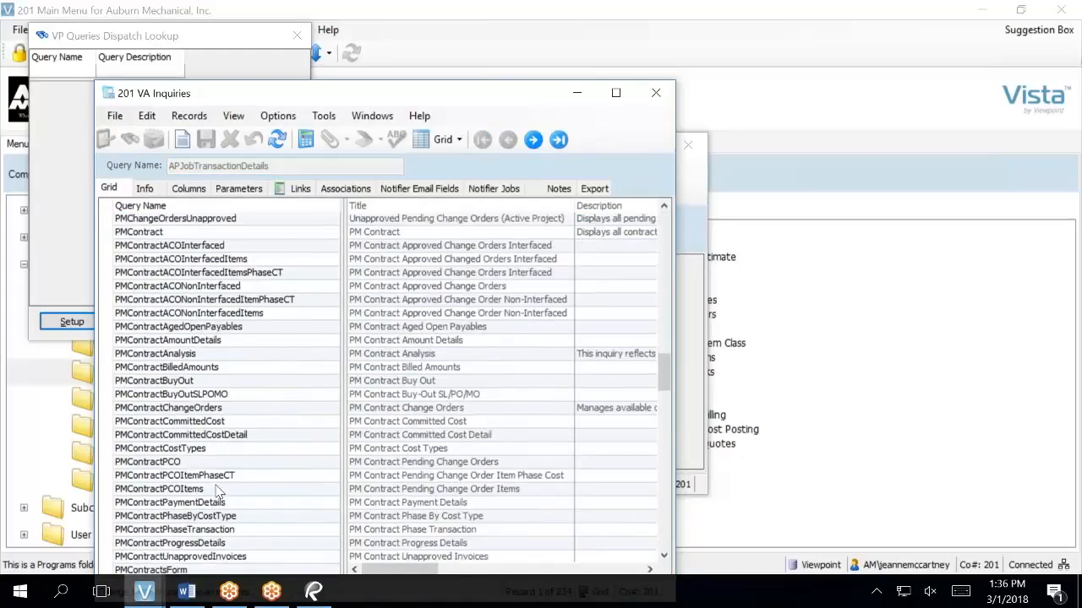
pyautogui.rightClick(255, 326)
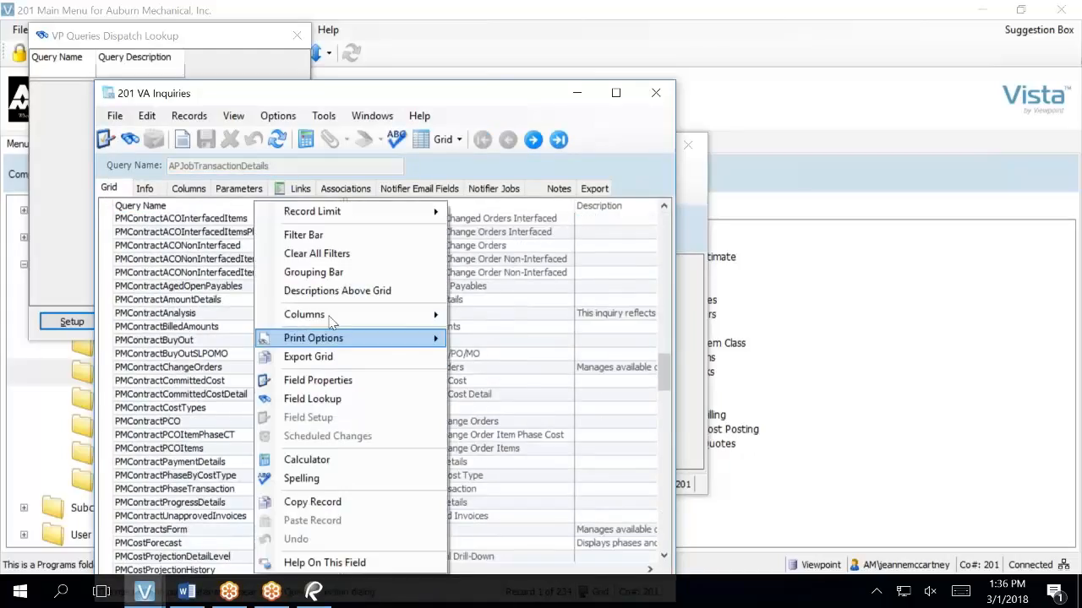
pyautogui.click(303, 234)
pyautogui.click(169, 220)
pyautogui.write('sm')
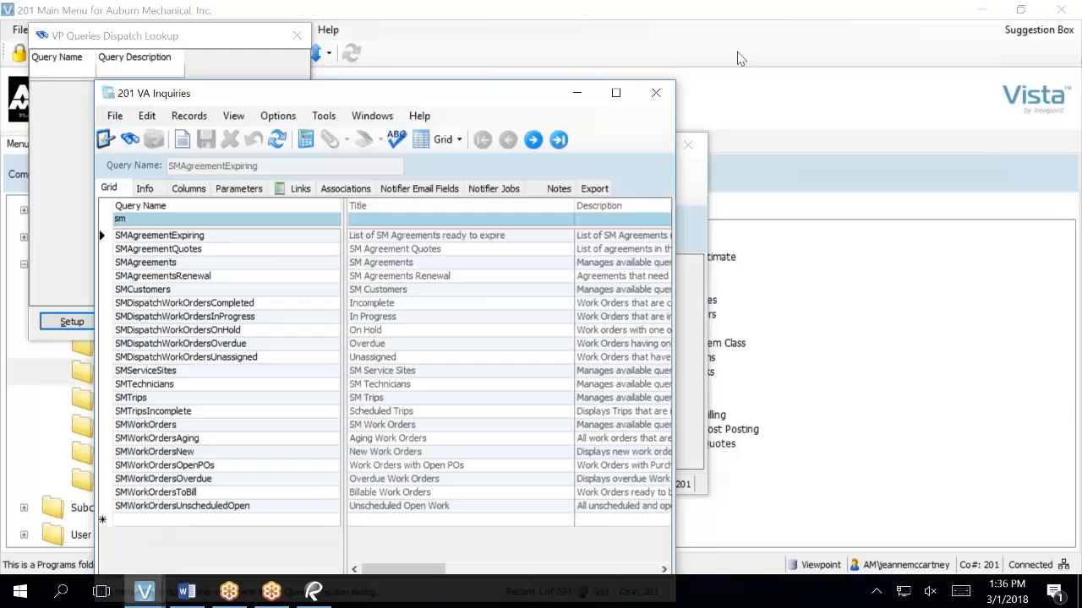
pyautogui.click(655, 93)
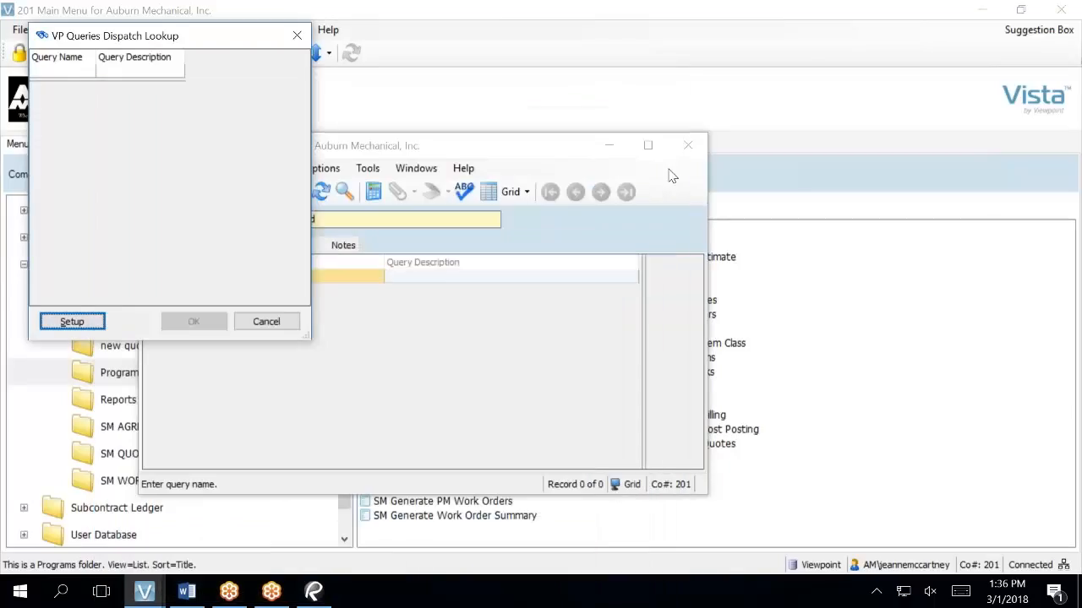
pyautogui.click(268, 324)
pyautogui.click(689, 144)
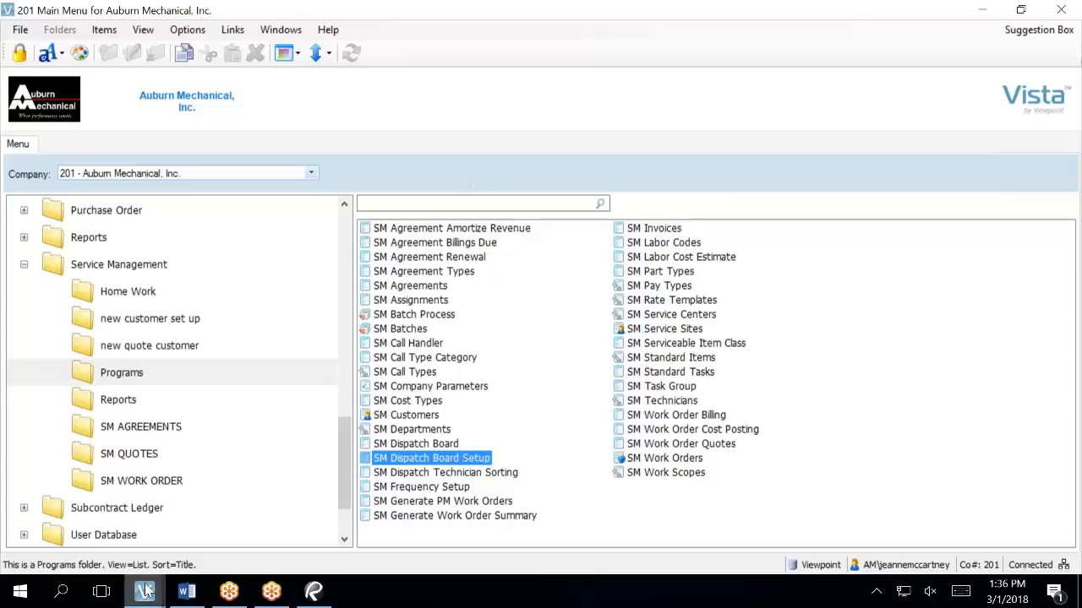
# Check which boards the already open SM Dispatch Board offers for switching, and close that window.
pyautogui.moveTo(145, 590)
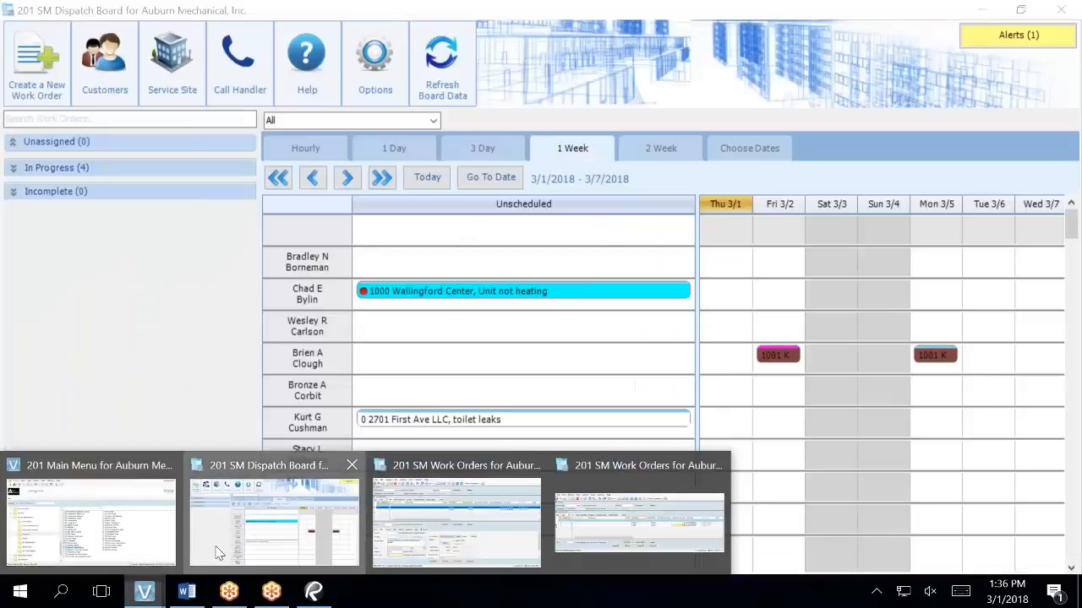
pyautogui.click(215, 531)
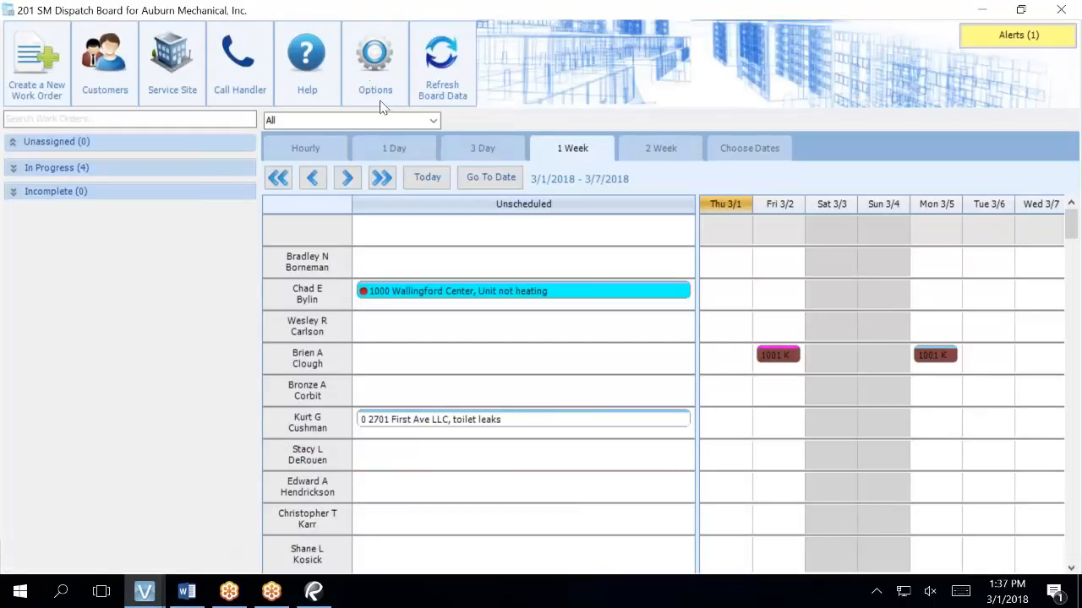
pyautogui.click(435, 121)
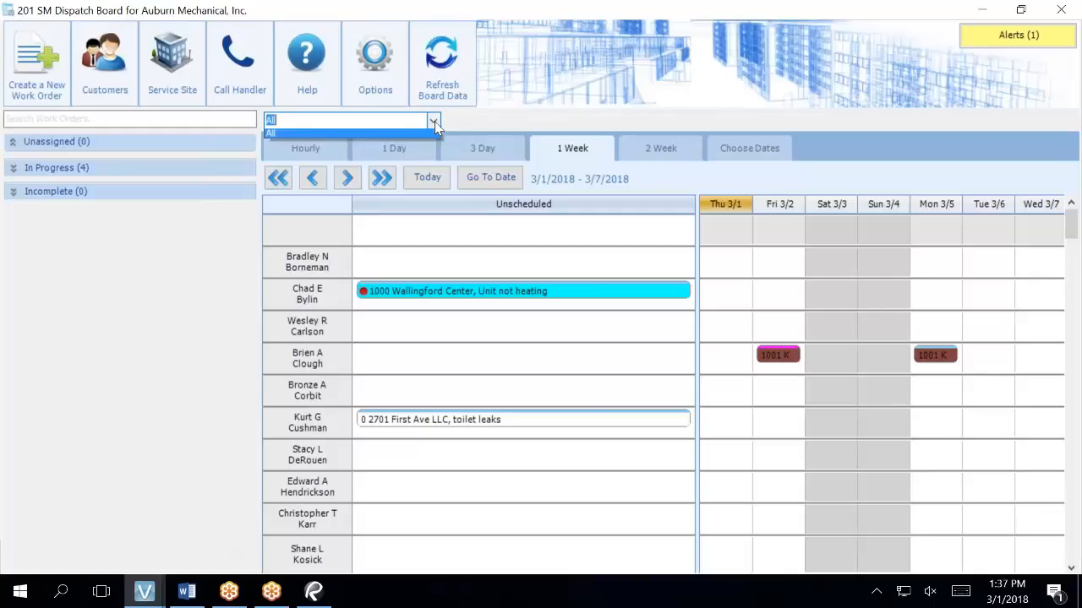
pyautogui.click(434, 121)
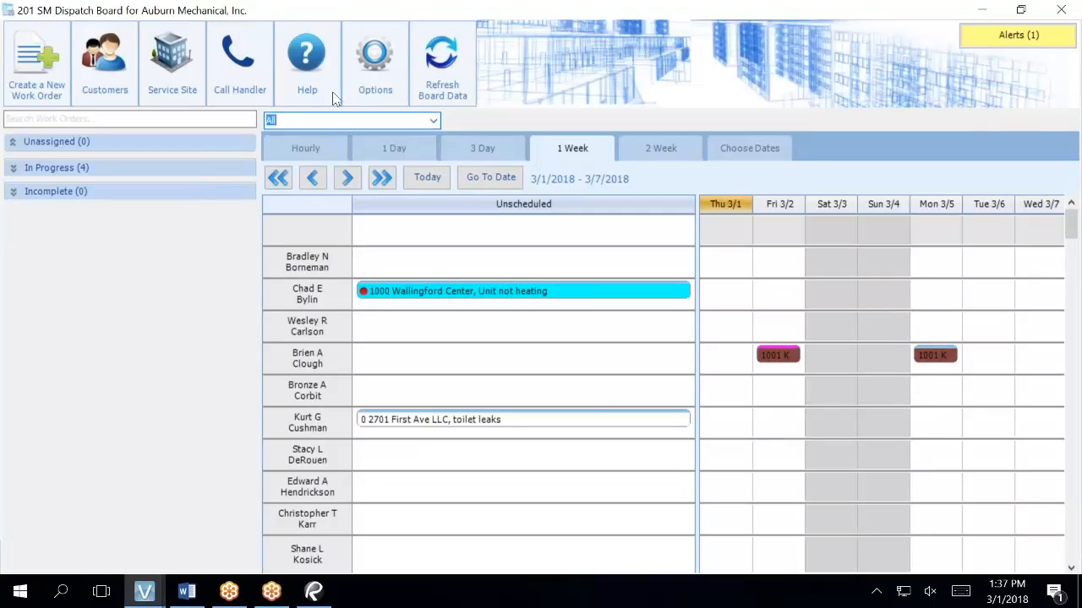
pyautogui.click(434, 124)
pyautogui.click(433, 124)
pyautogui.click(436, 70)
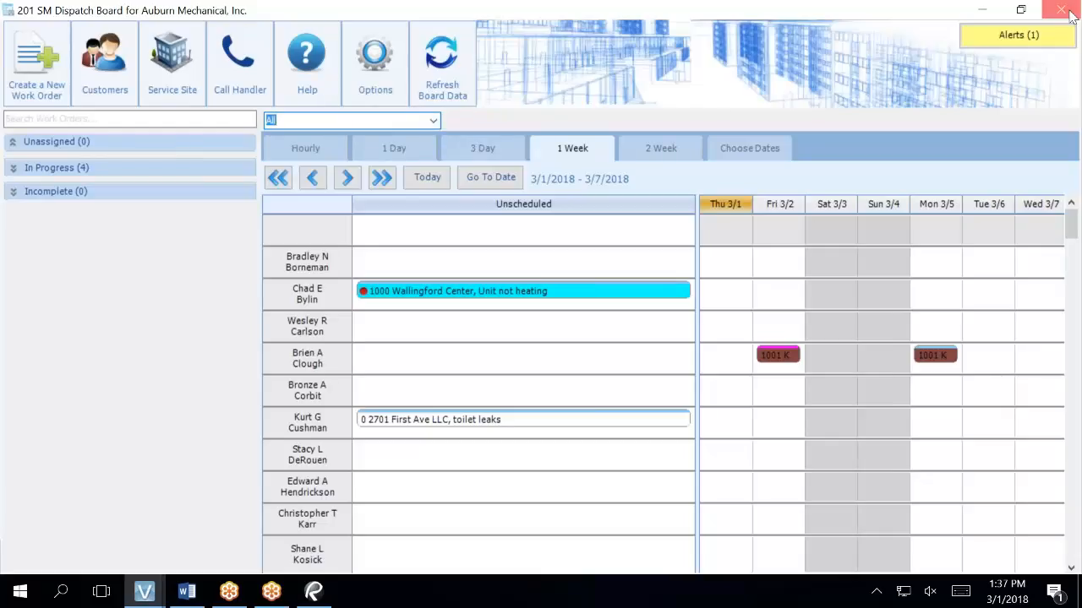
pyautogui.click(1067, 13)
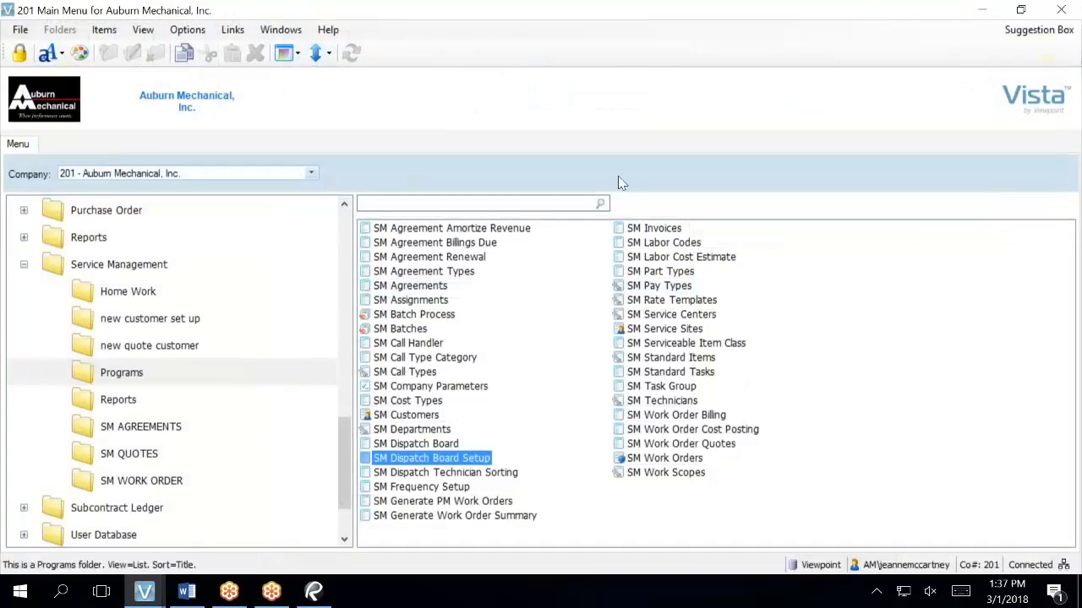
# Launch the SM Dispatch Board with the All board and switch it to the first custom board.
pyautogui.doubleClick(390, 443)
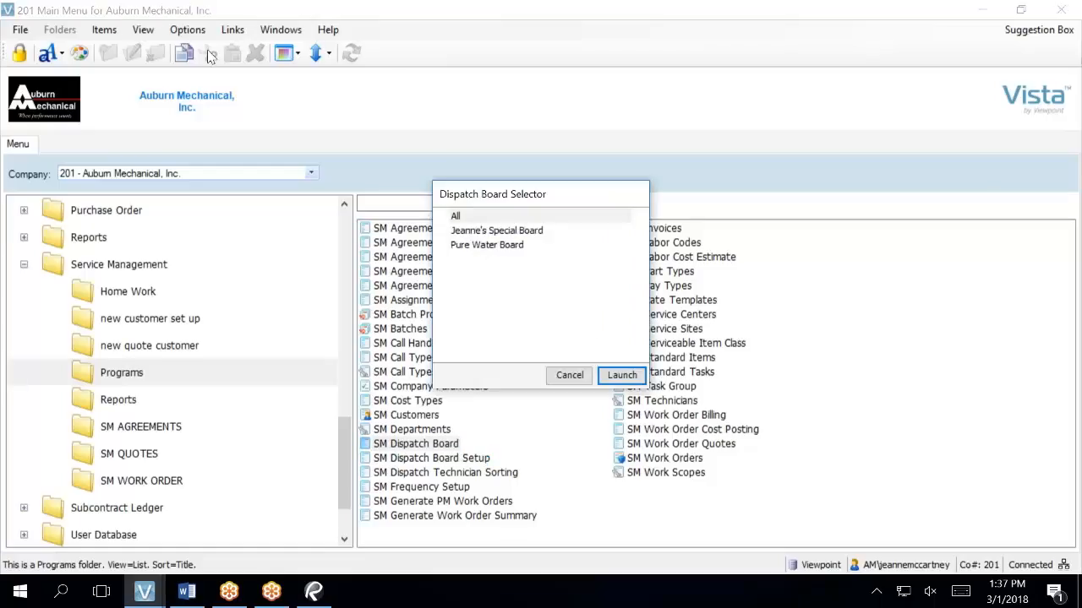
pyautogui.click(471, 221)
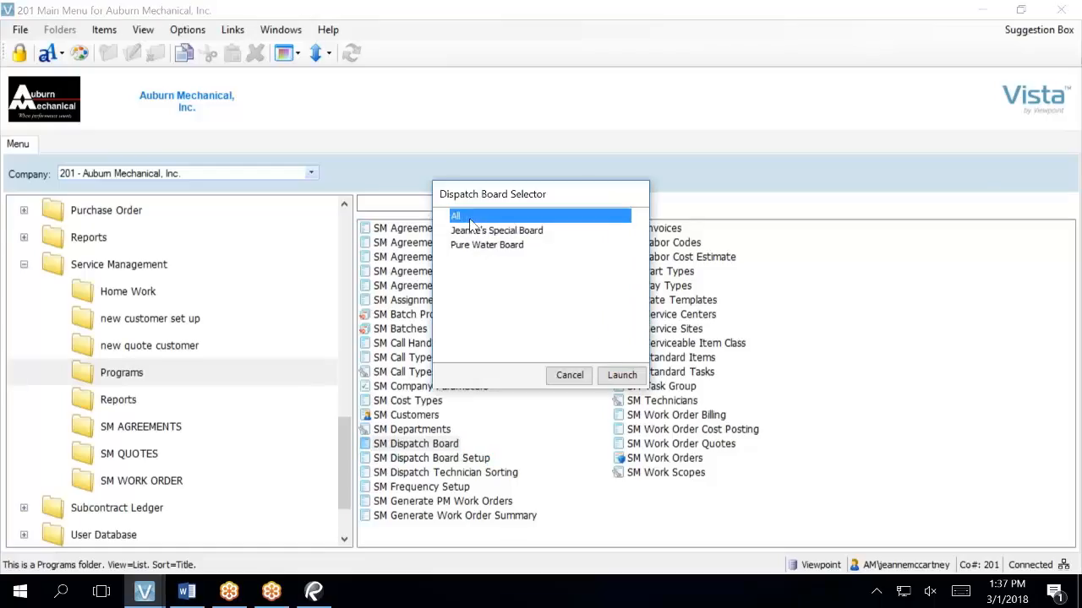
pyautogui.click(620, 377)
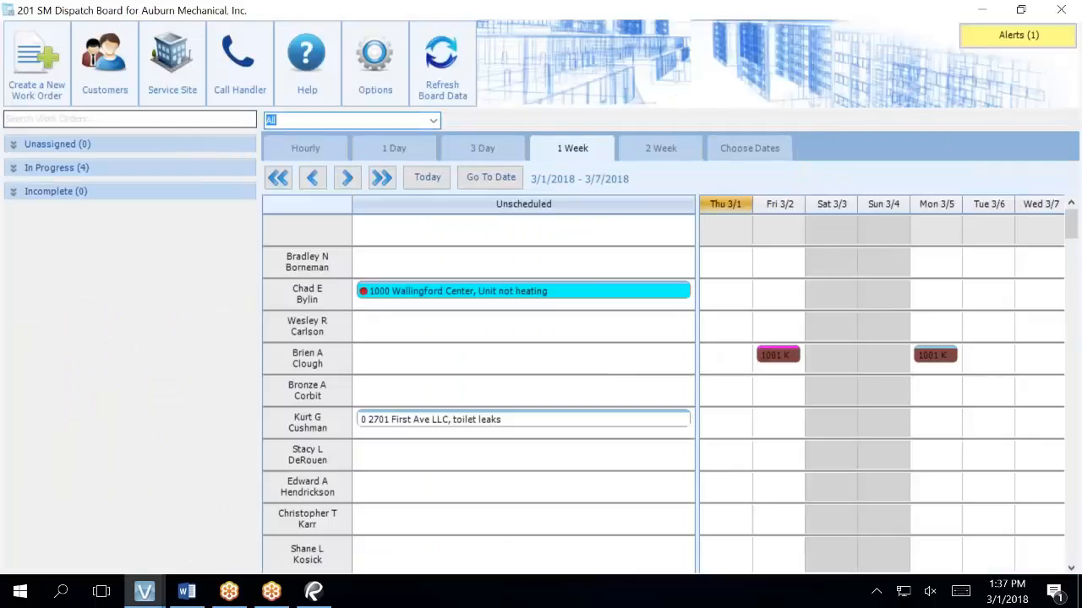
pyautogui.click(427, 120)
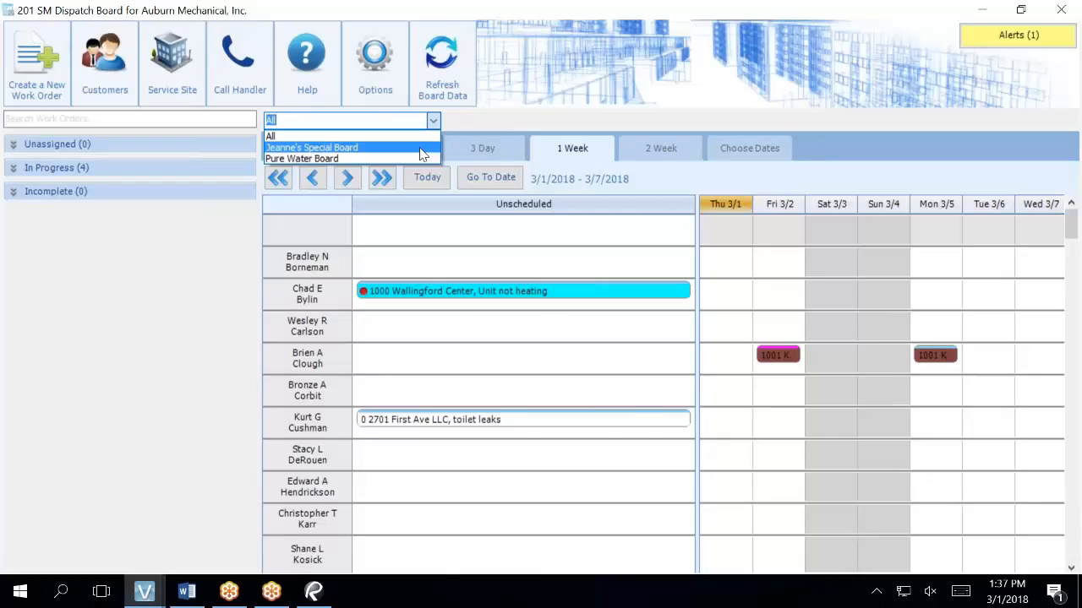
pyautogui.click(420, 149)
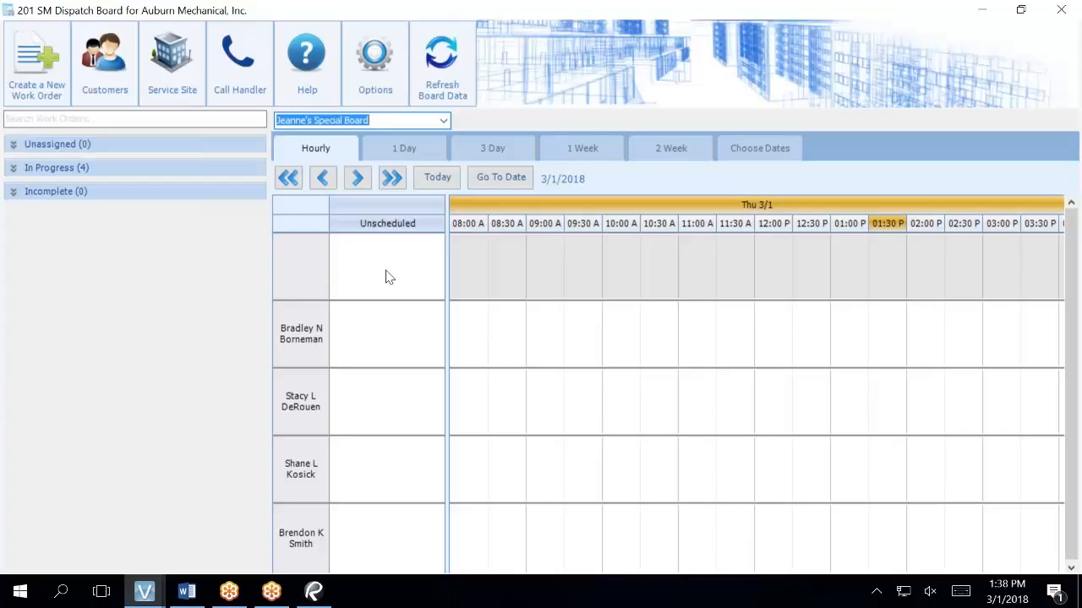
pyautogui.click(405, 352)
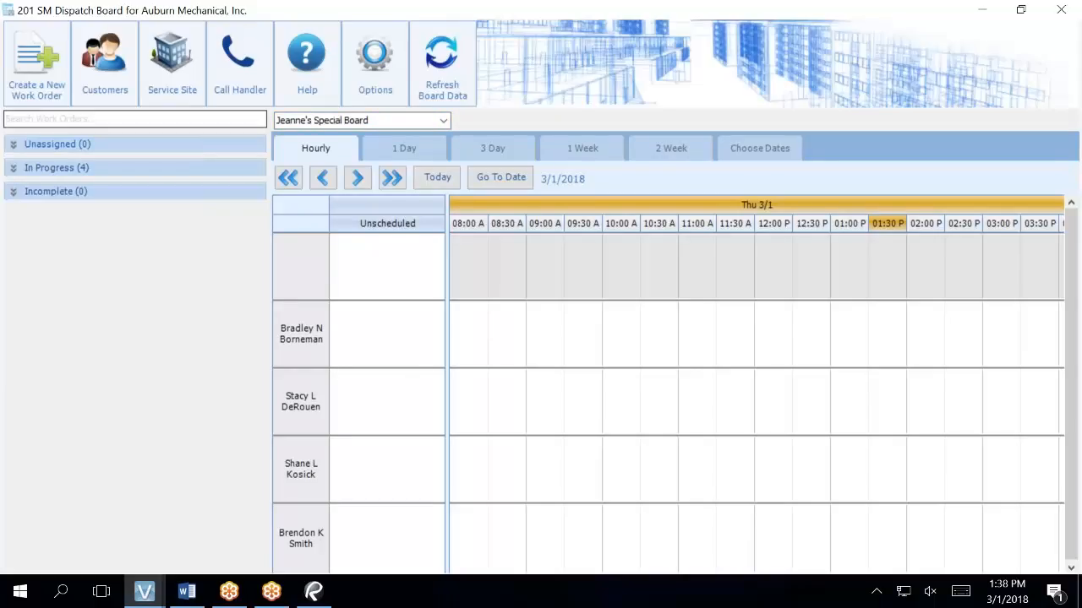
# Expand the In Progress work orders on the custom board and view the details of Work Order 1.
pyautogui.click(15, 168)
pyautogui.moveTo(34, 242)
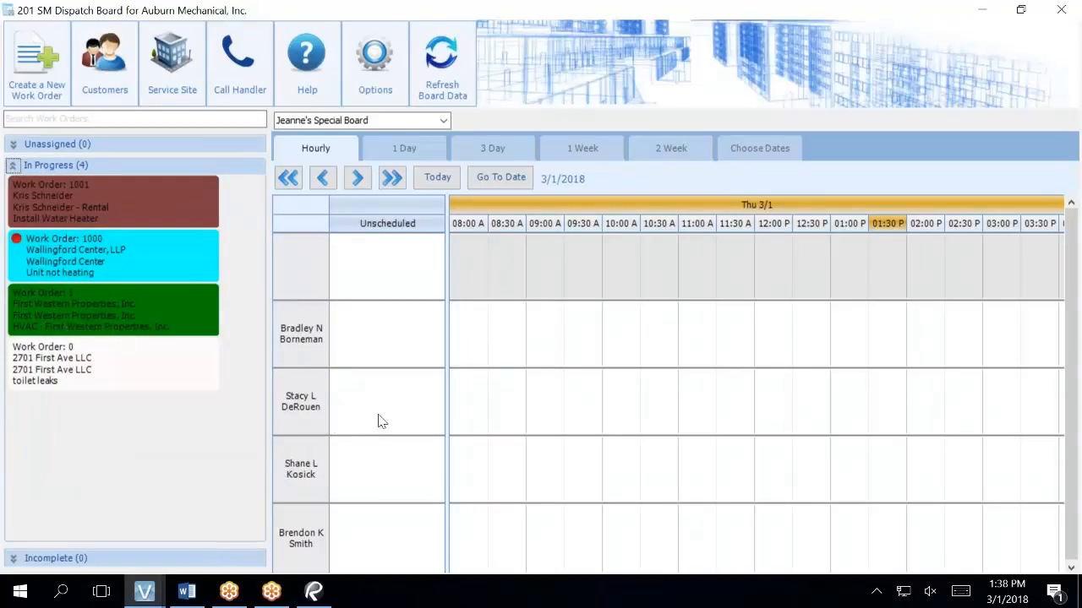
pyautogui.moveTo(116, 306)
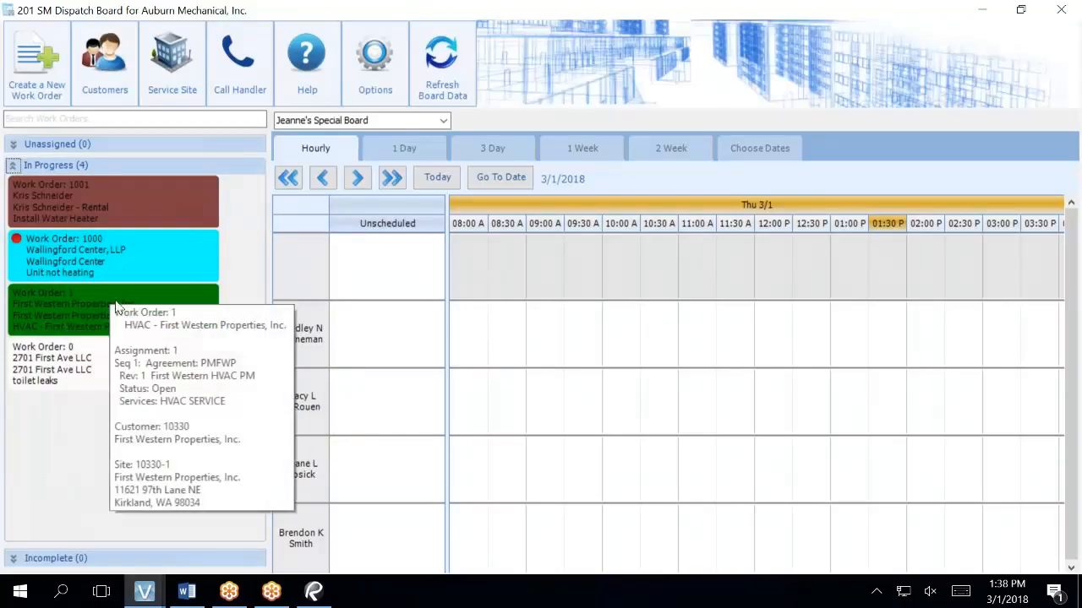
pyautogui.moveTo(95, 193)
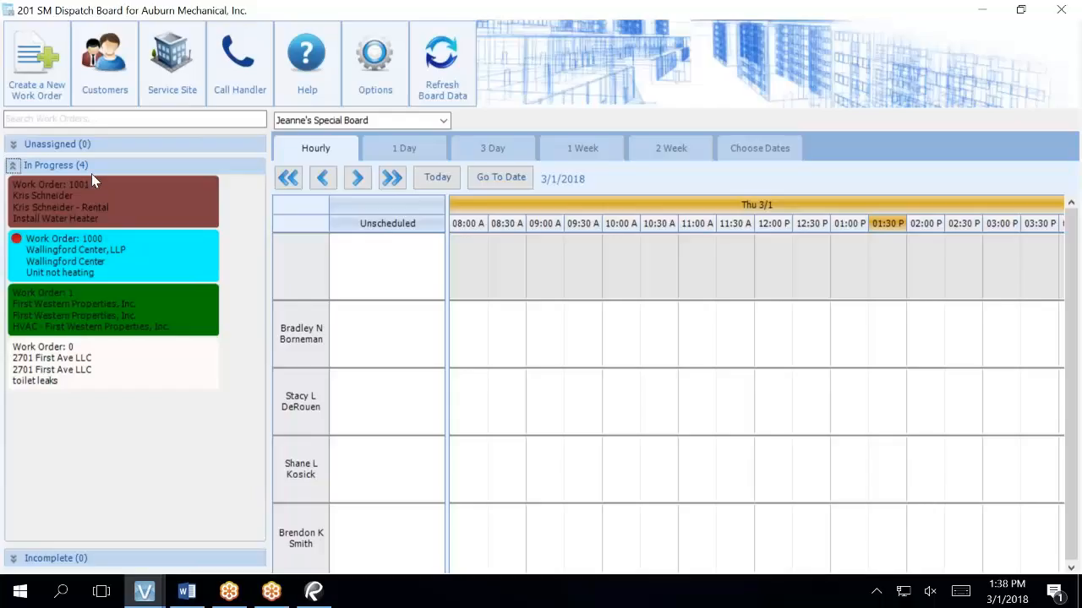
# Switch the dispatch board back to All, review the scheduled trips for work order 1001, and close the SM Dispatch Board.
pyautogui.click(361, 123)
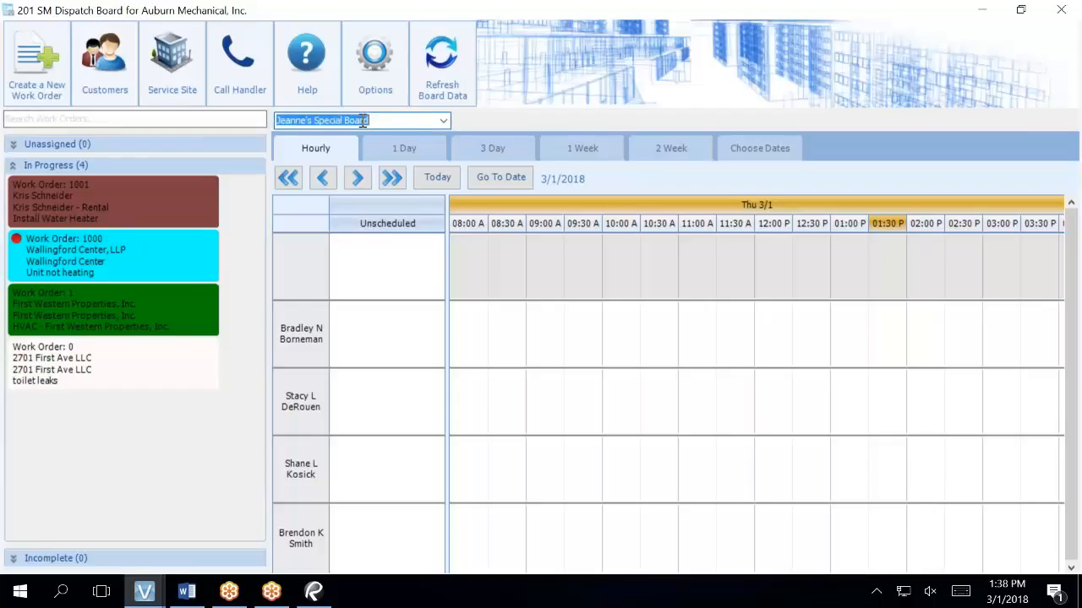
pyautogui.click(437, 121)
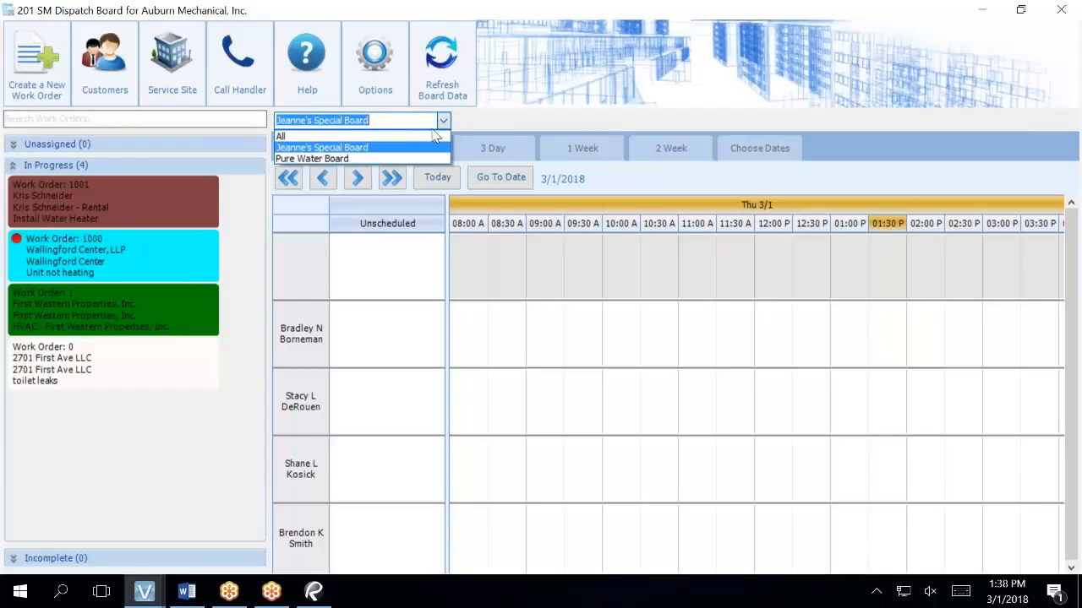
pyautogui.click(428, 131)
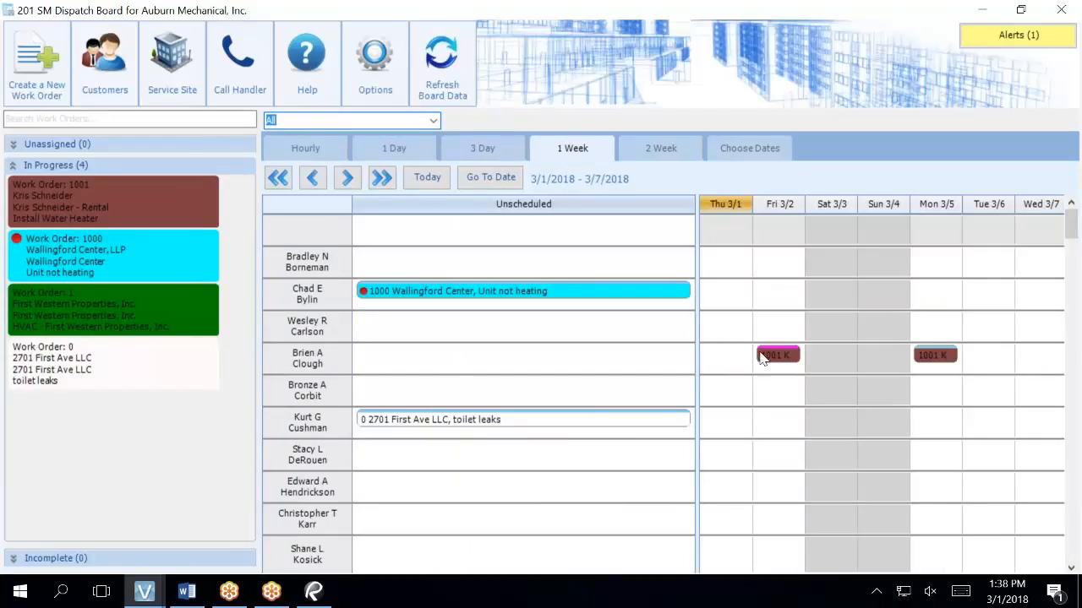
pyautogui.moveTo(765, 360)
pyautogui.click(1058, 10)
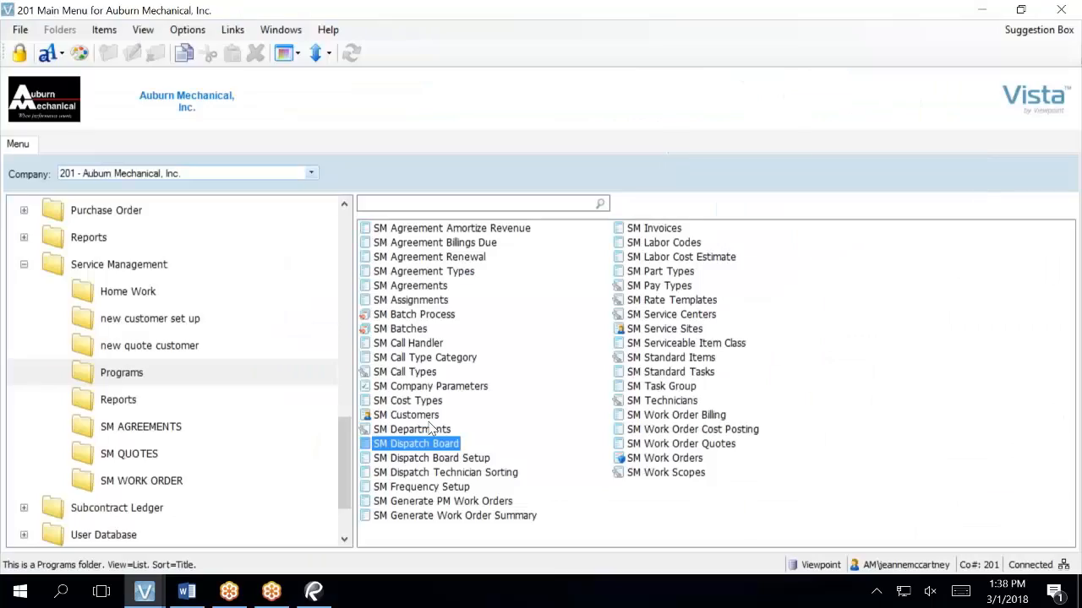
# Open SM Dispatch Board Setup, check the technicians on the first board, the special board, and delete that board.
pyautogui.click(445, 461)
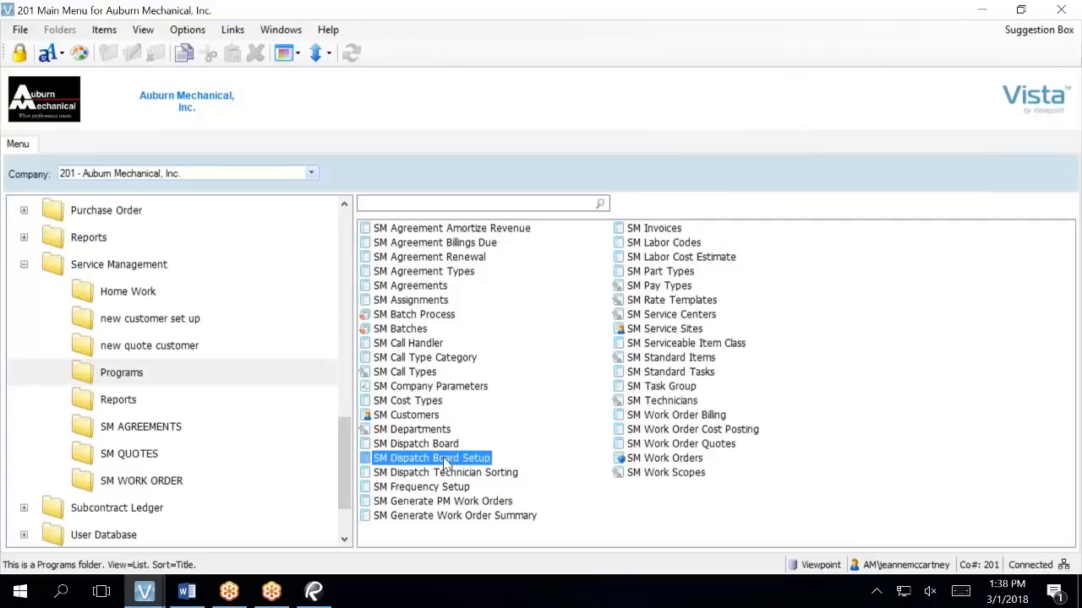
pyautogui.doubleClick(445, 461)
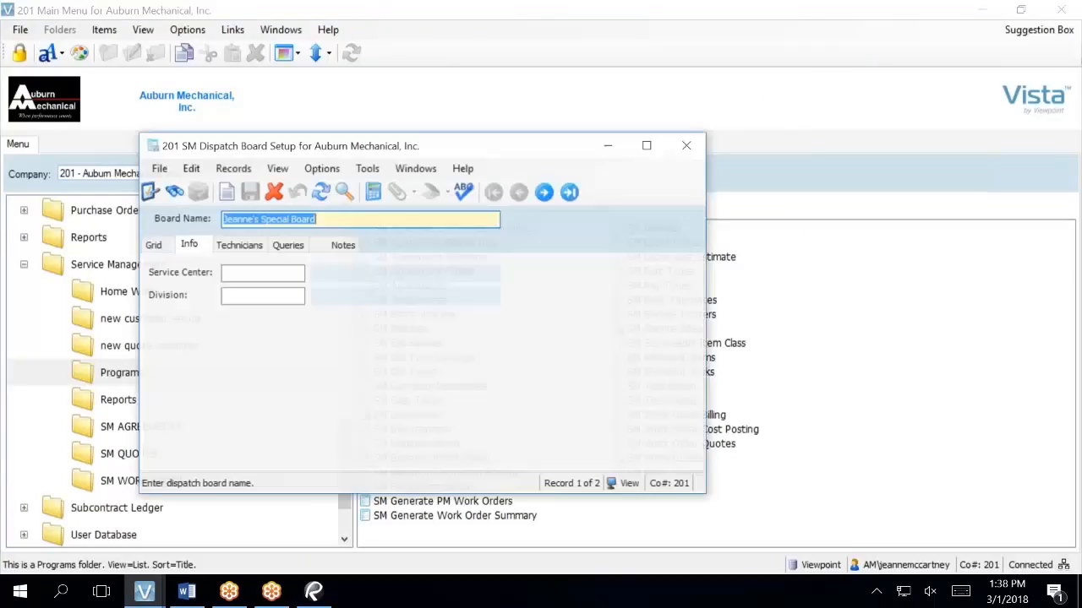
pyautogui.click(235, 246)
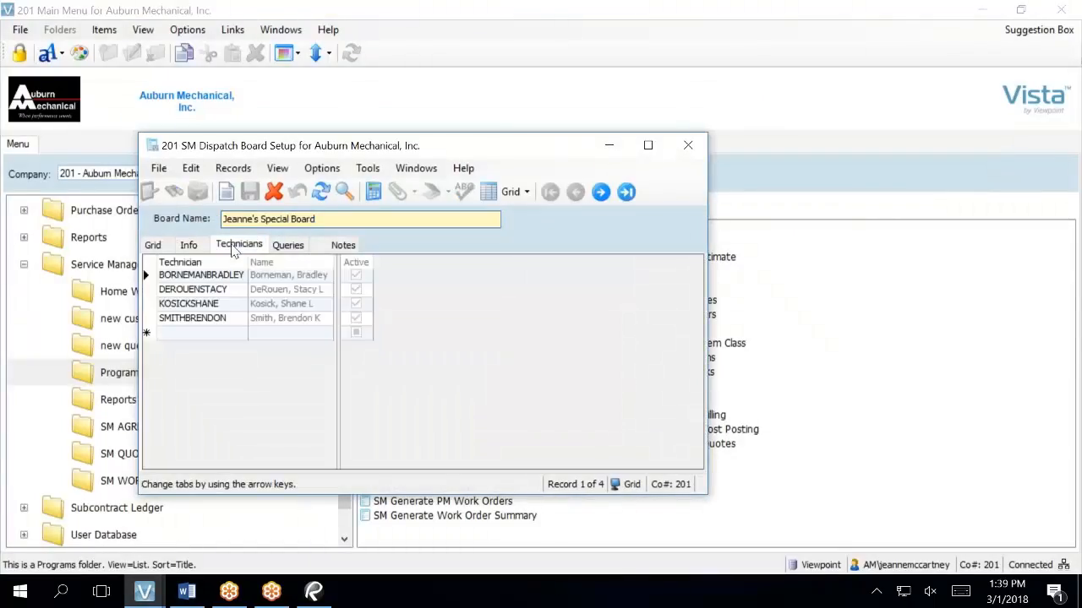
pyautogui.click(168, 250)
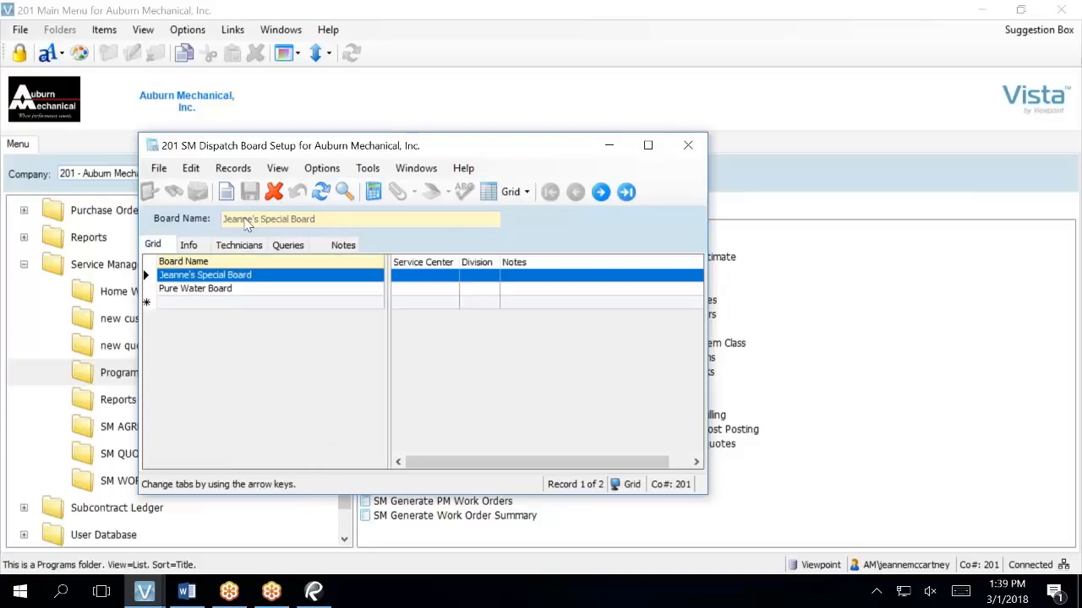
pyautogui.click(273, 193)
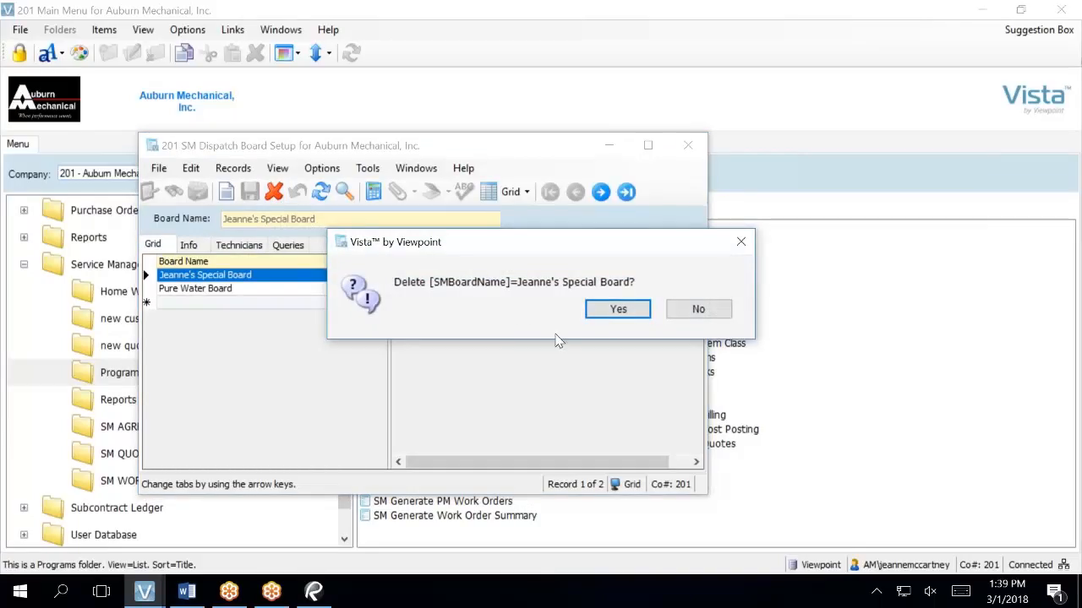
pyautogui.click(593, 309)
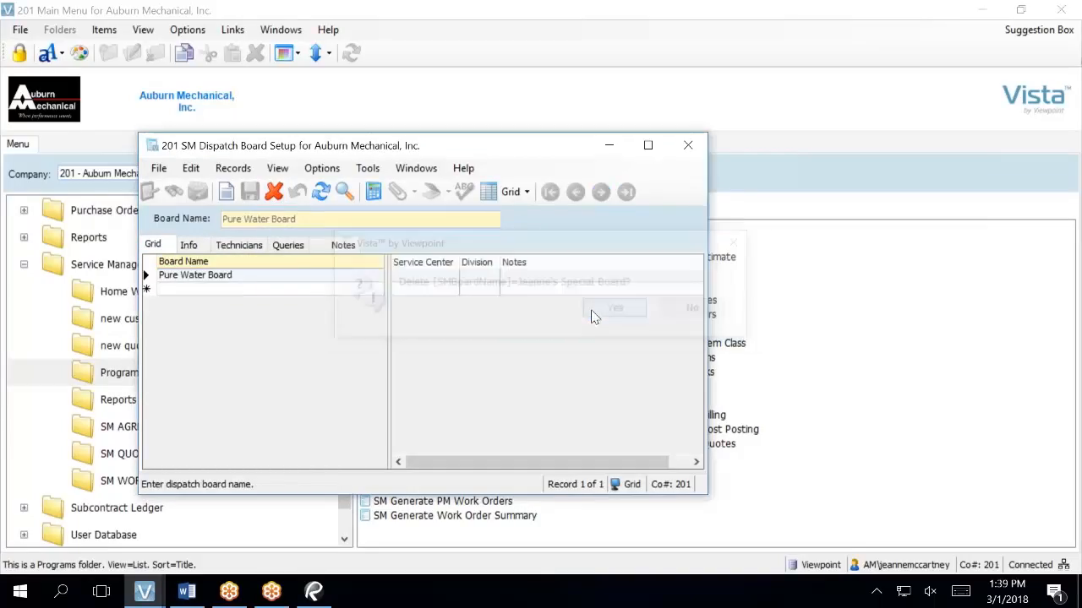
# Assign the first technician in the Active SM Technician Lookup to the Pure Water Board.
pyautogui.click(286, 278)
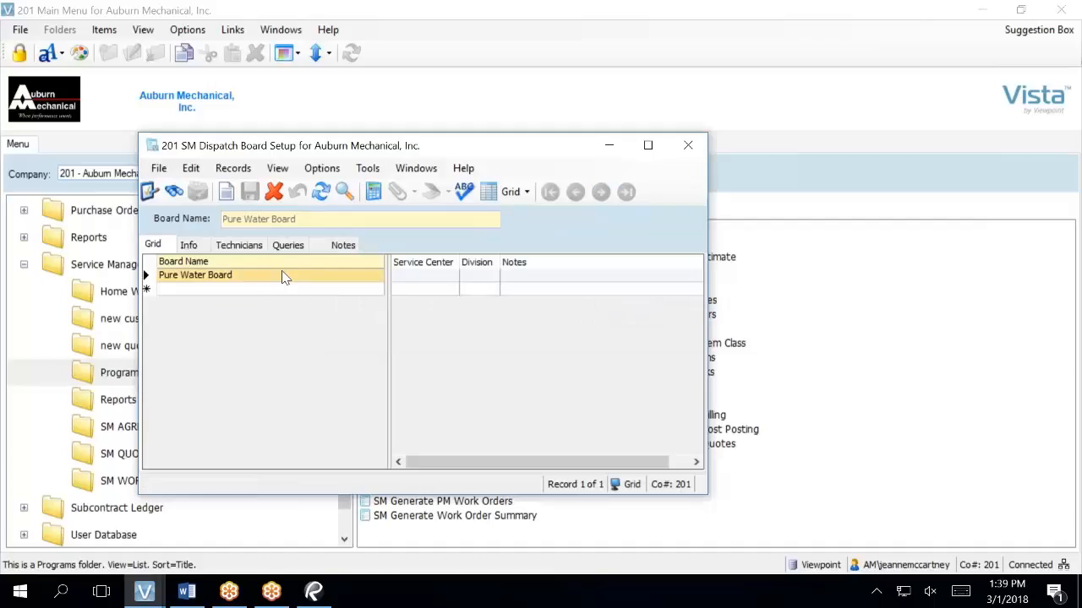
pyautogui.click(192, 247)
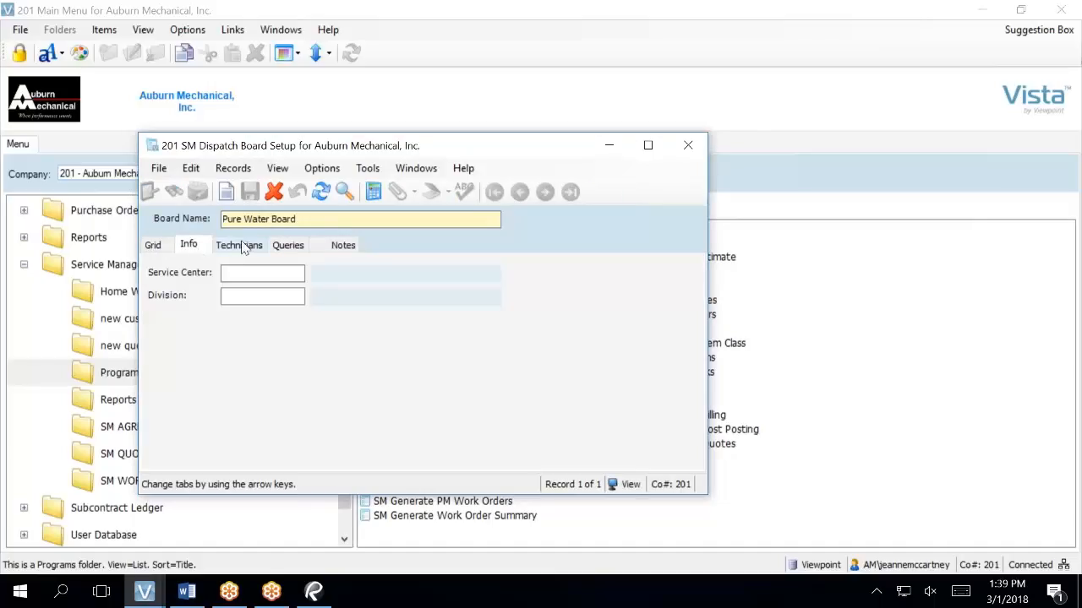
pyautogui.click(241, 245)
pyautogui.click(202, 278)
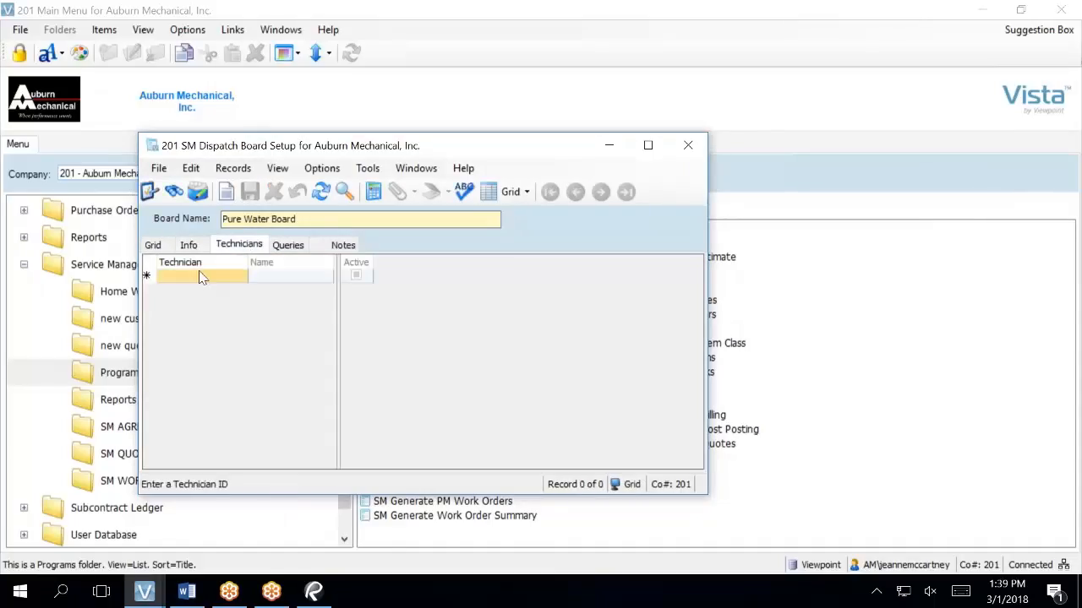
pyautogui.click(202, 277)
pyautogui.press('F4')
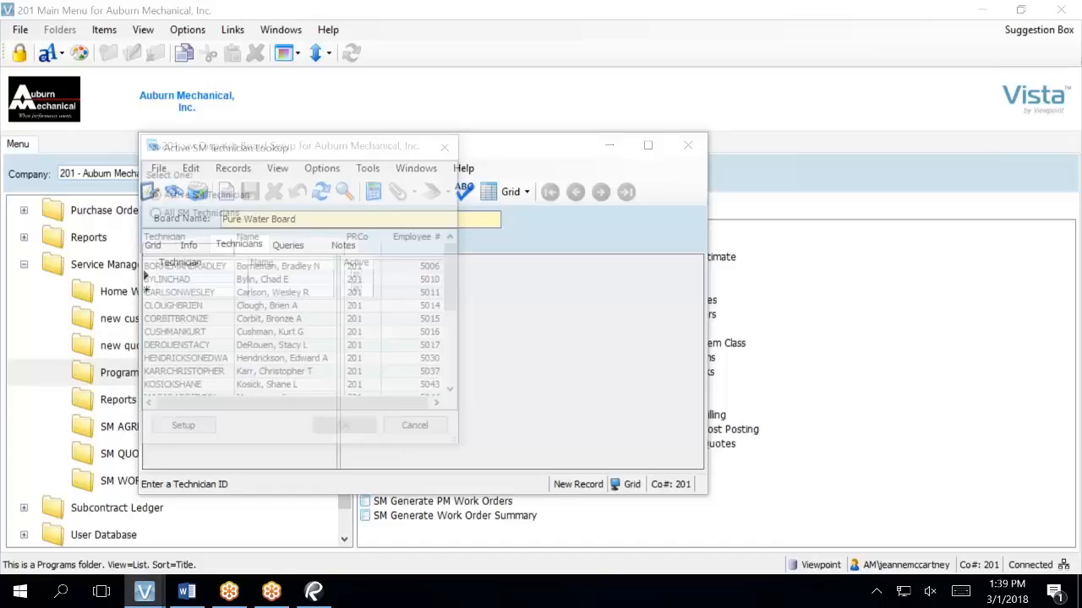
pyautogui.click(199, 271)
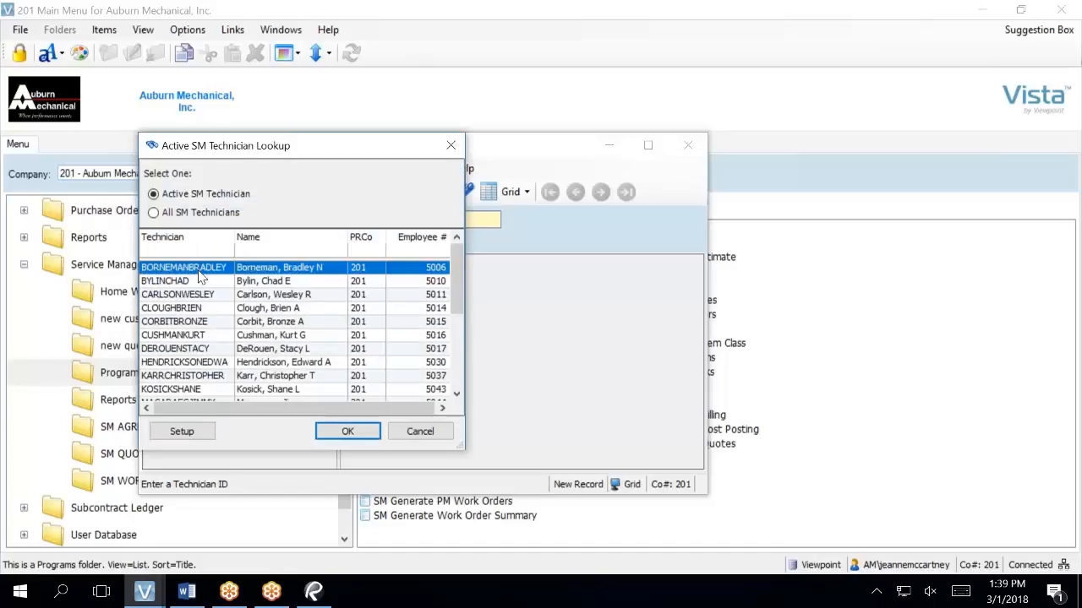
pyautogui.click(350, 432)
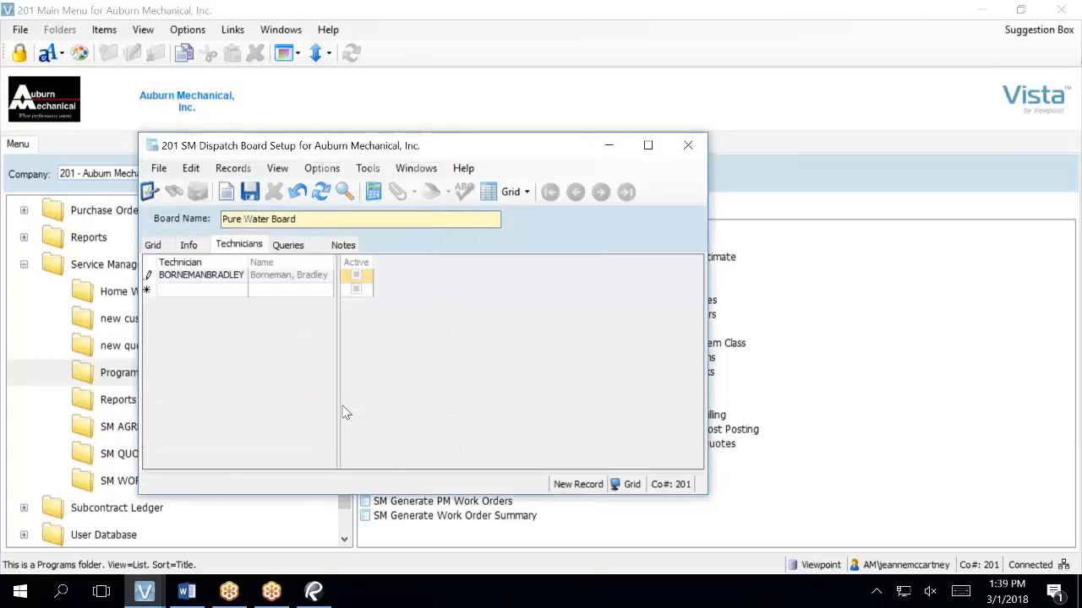
# Add the tenth technician in the active technician lookup as the Pure Water Board's second technician.
pyautogui.click(226, 292)
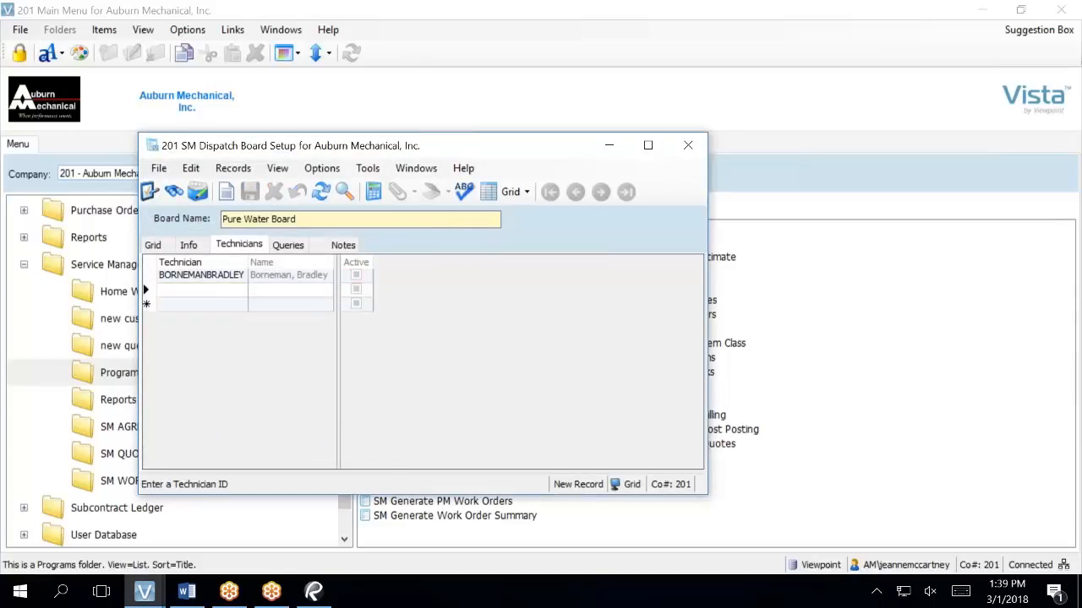
pyautogui.press('F4')
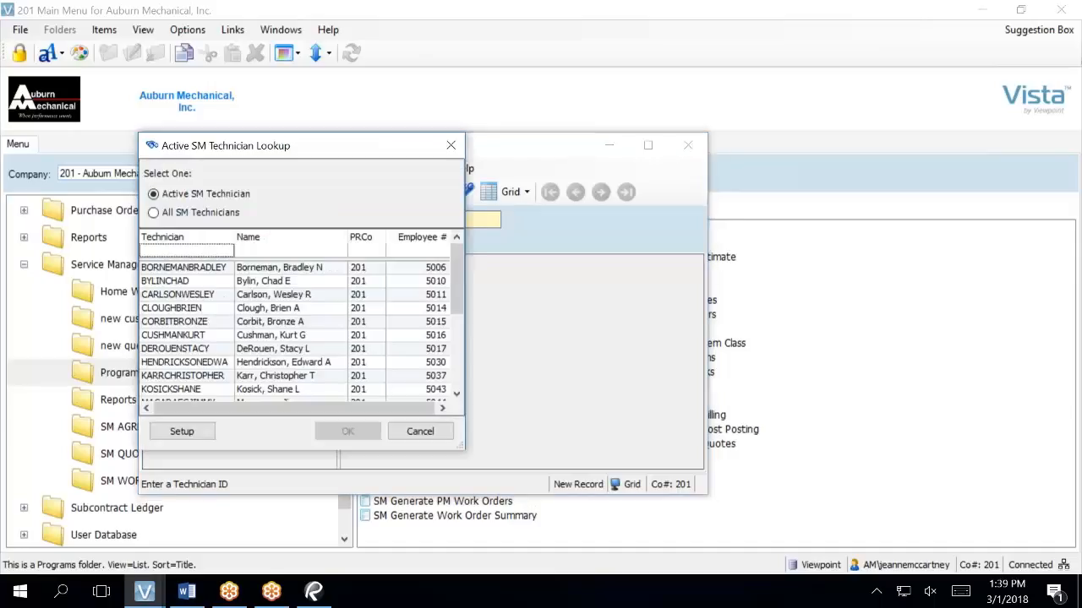
pyautogui.click(164, 379)
pyautogui.click(158, 392)
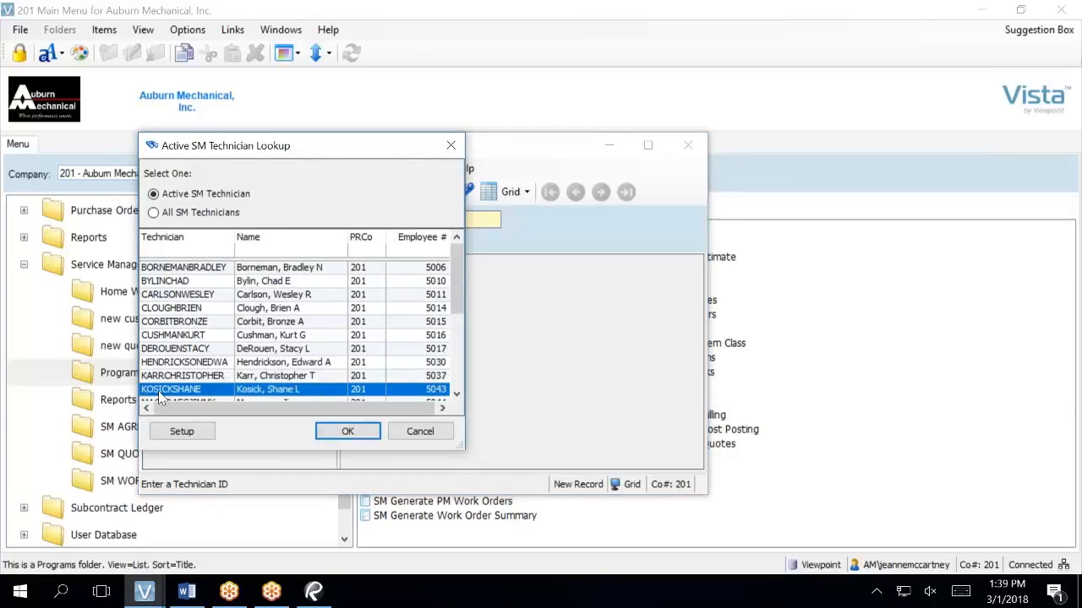
pyautogui.click(346, 432)
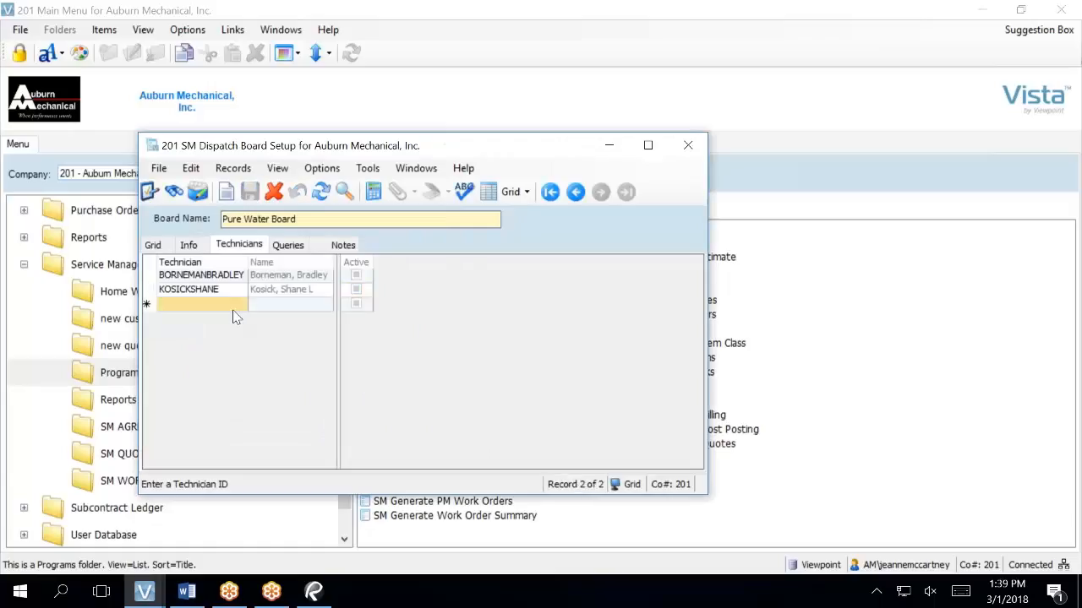
# Add the fifteenth technician in the active technician lookup as the Pure Water Board's third technician.
pyautogui.click(230, 306)
pyautogui.press('F4')
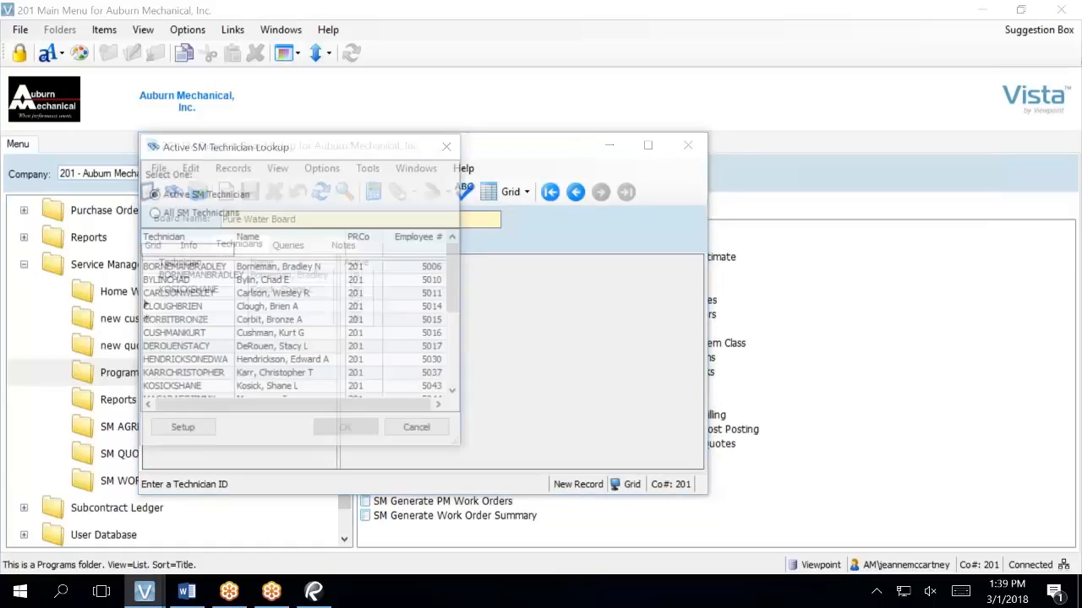
pyautogui.scroll(-1, 255, 377)
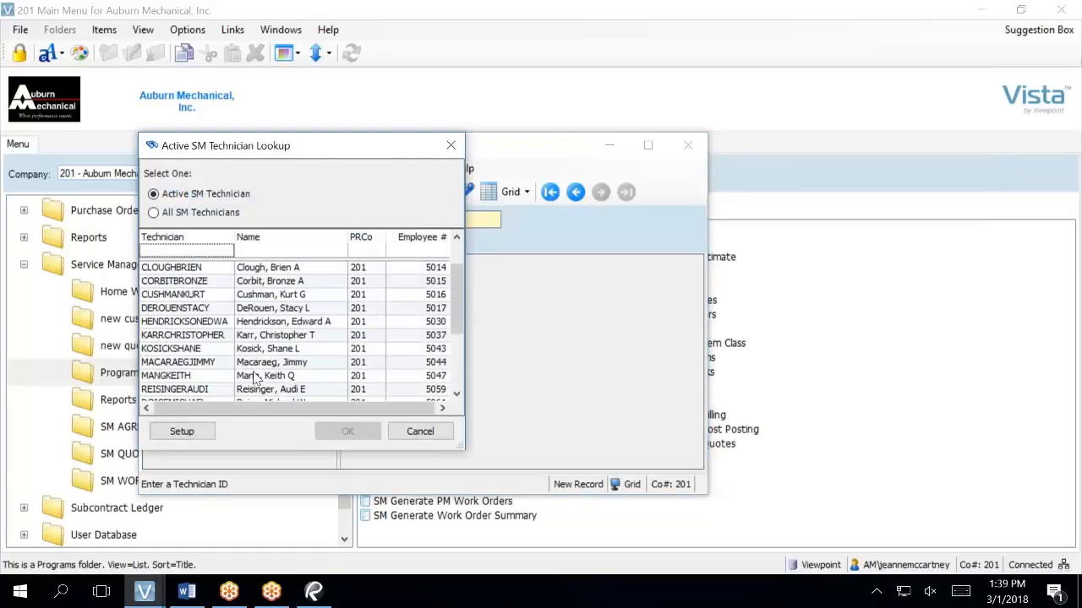
pyautogui.scroll(-2, 255, 377)
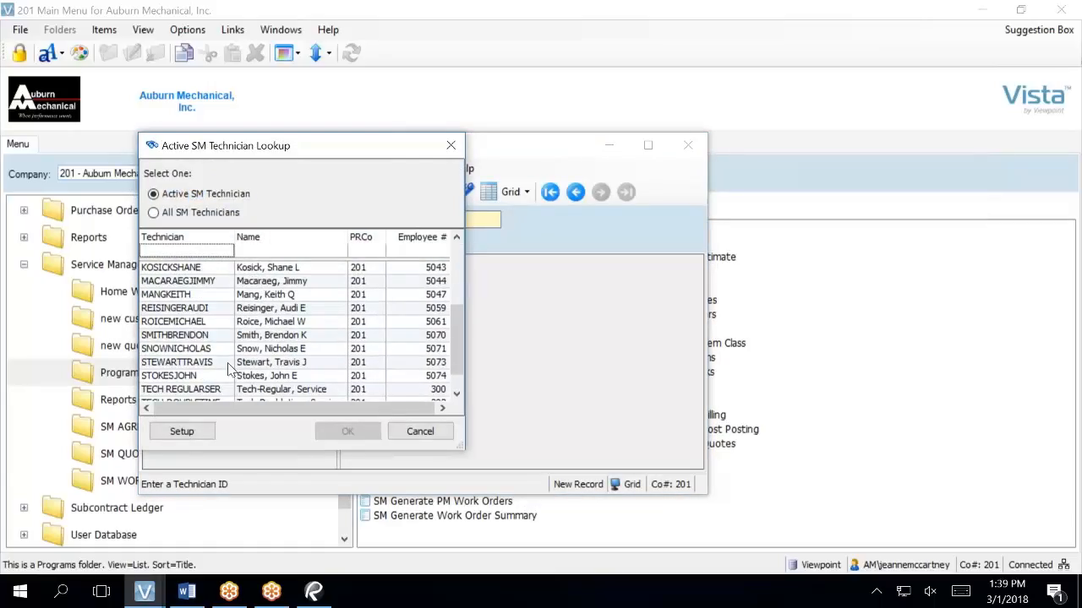
pyautogui.click(214, 338)
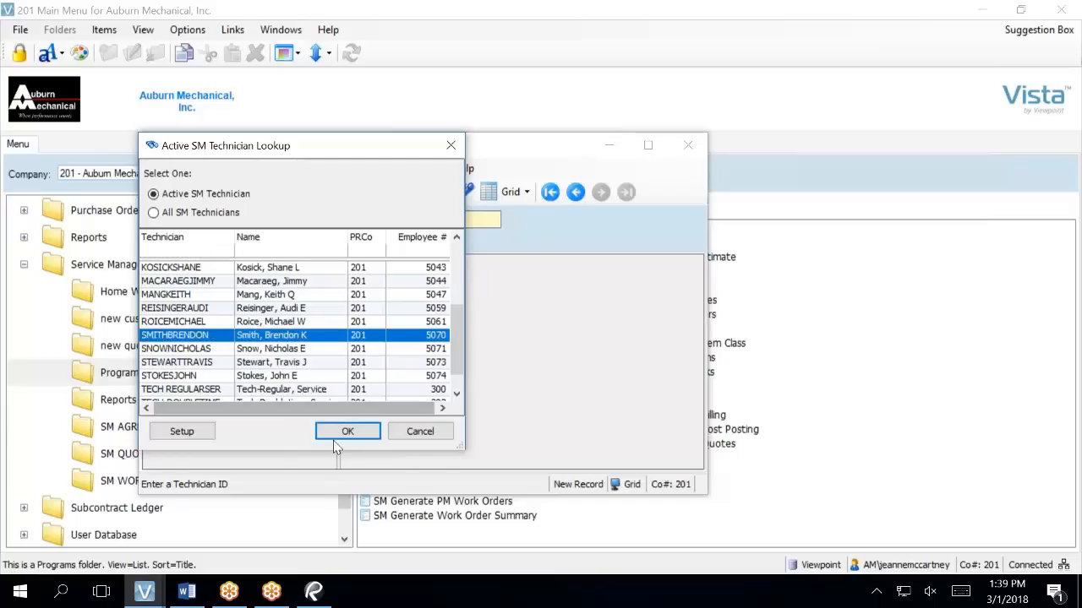
pyautogui.click(334, 434)
# Add the seventh technician in the active technician lookup as the Pure Water Board's fourth technician and save the record.
pyautogui.click(212, 318)
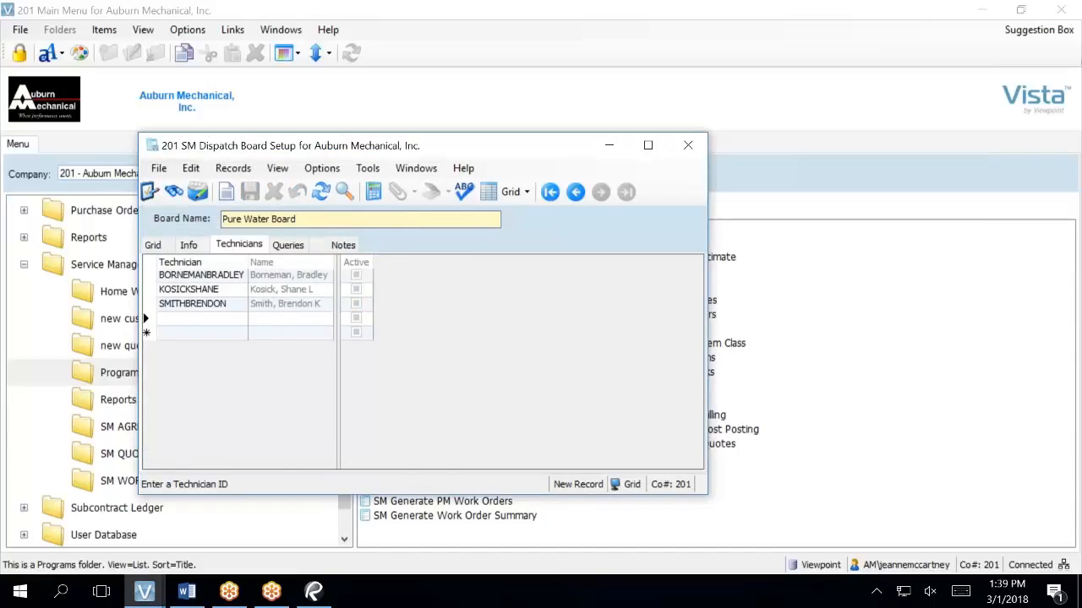
pyautogui.press('F4')
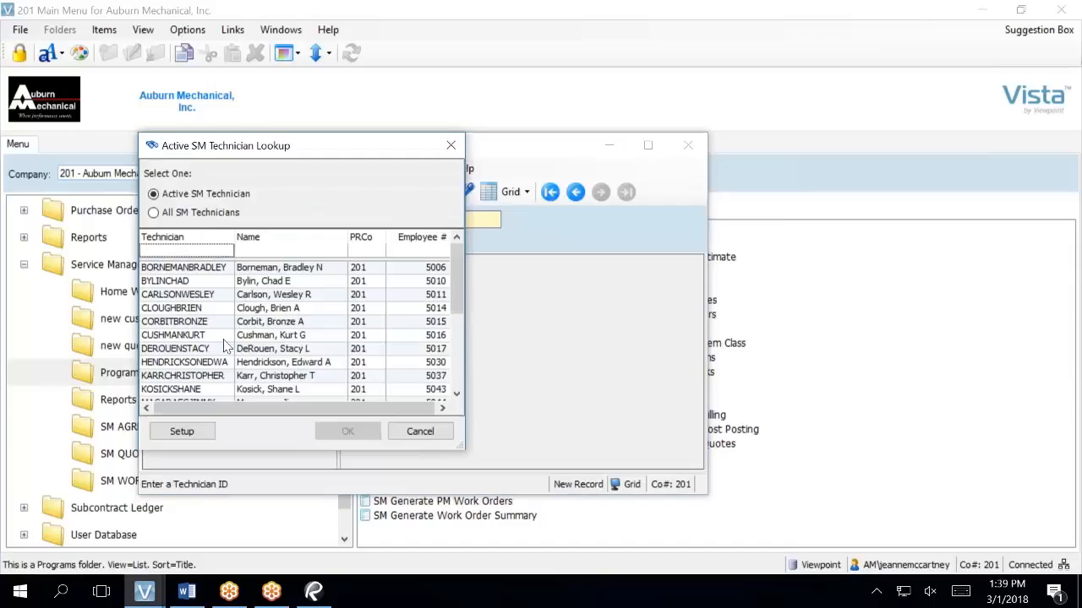
pyautogui.click(224, 338)
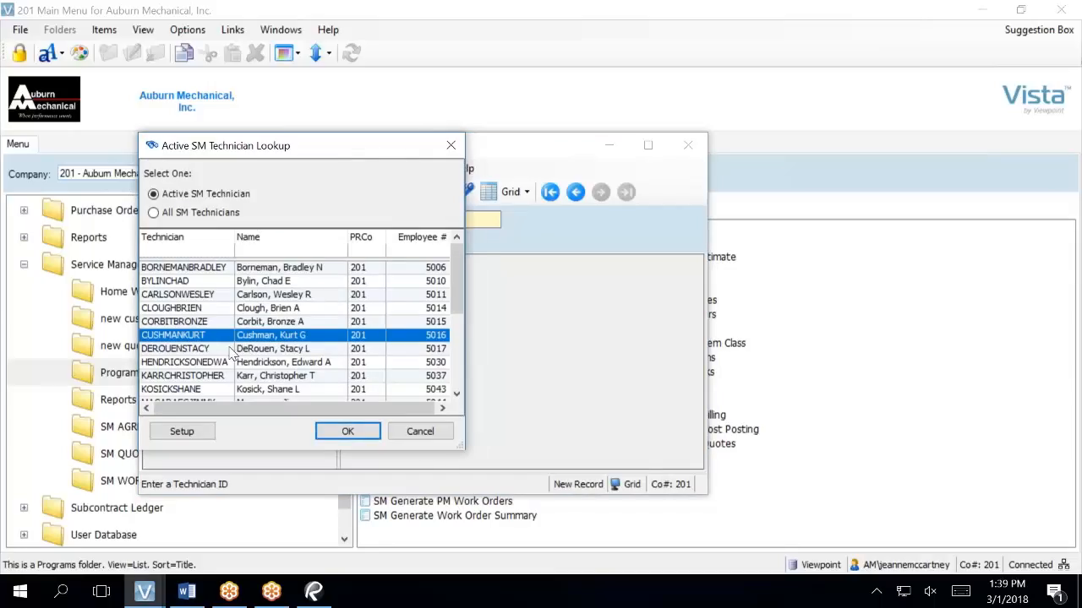
pyautogui.click(229, 349)
pyautogui.click(353, 432)
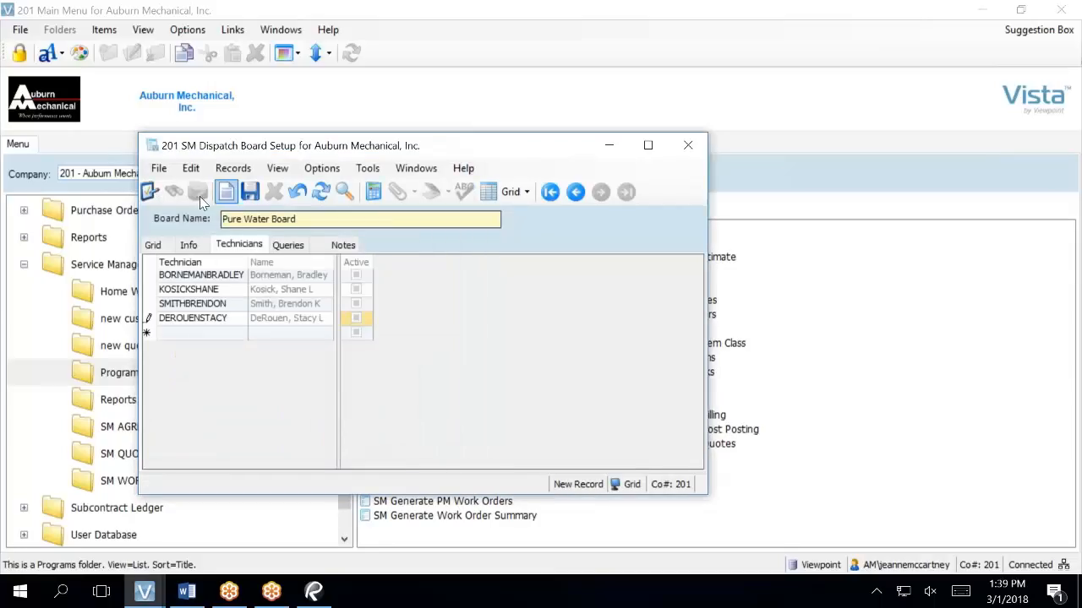
pyautogui.click(249, 192)
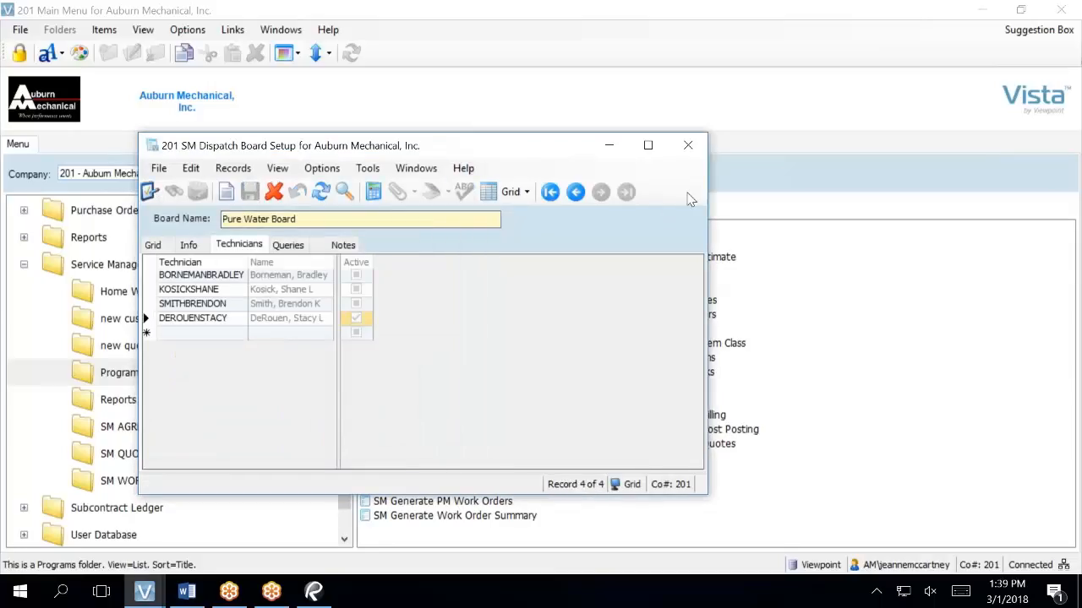